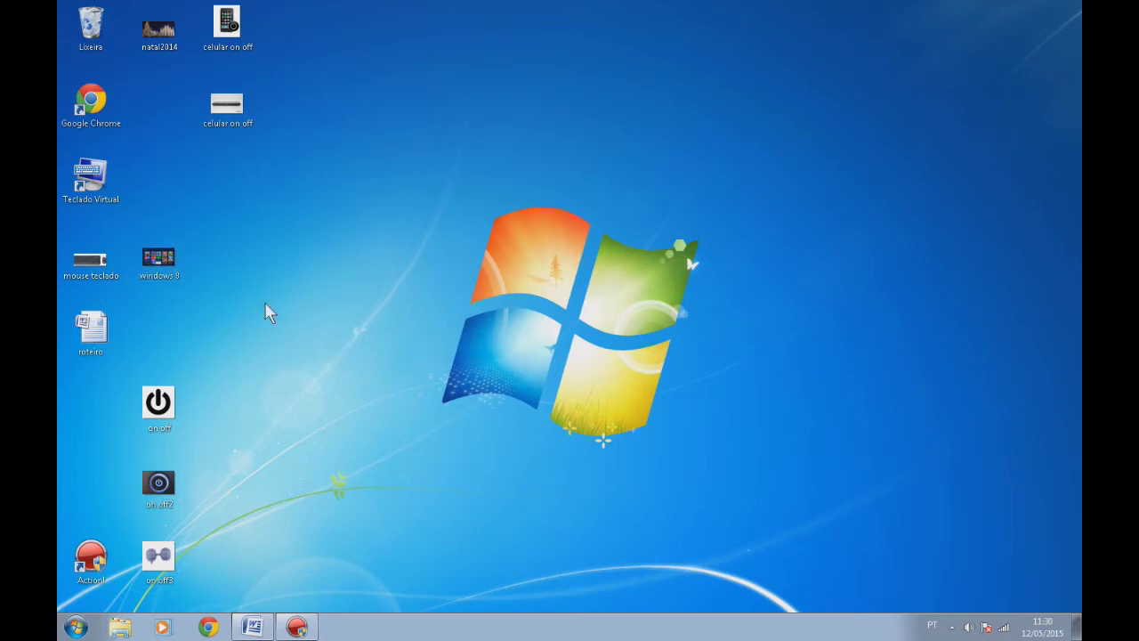
Step: Open the Computador window in Windows Explorer, with the Teclado Virtual running minimized
key(super+e)
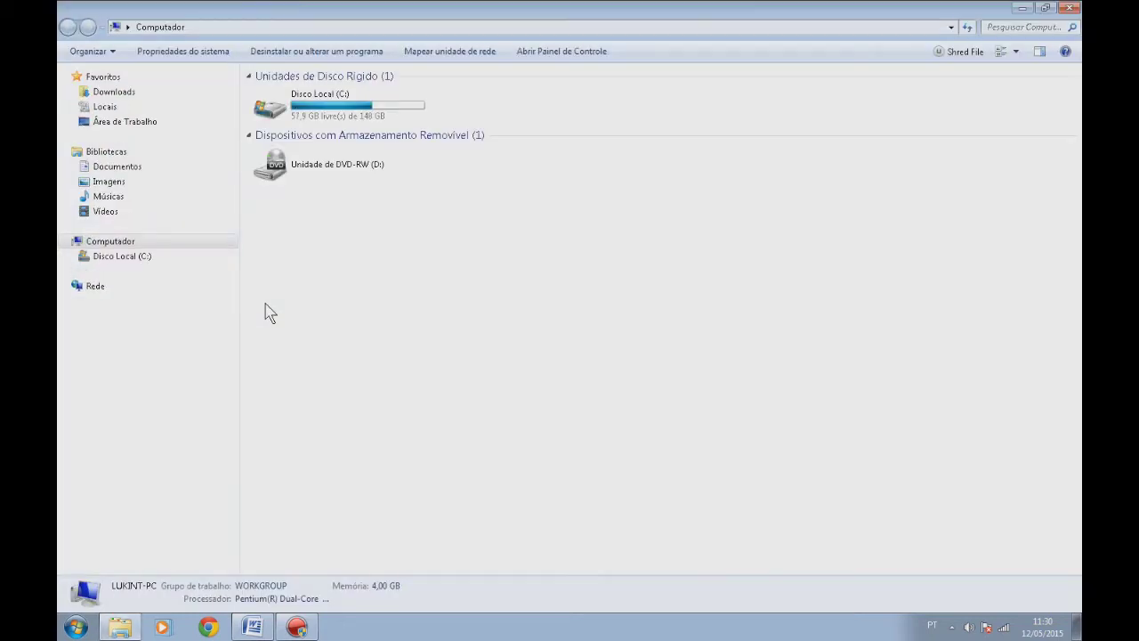
click(1066, 7)
double_click(90, 178)
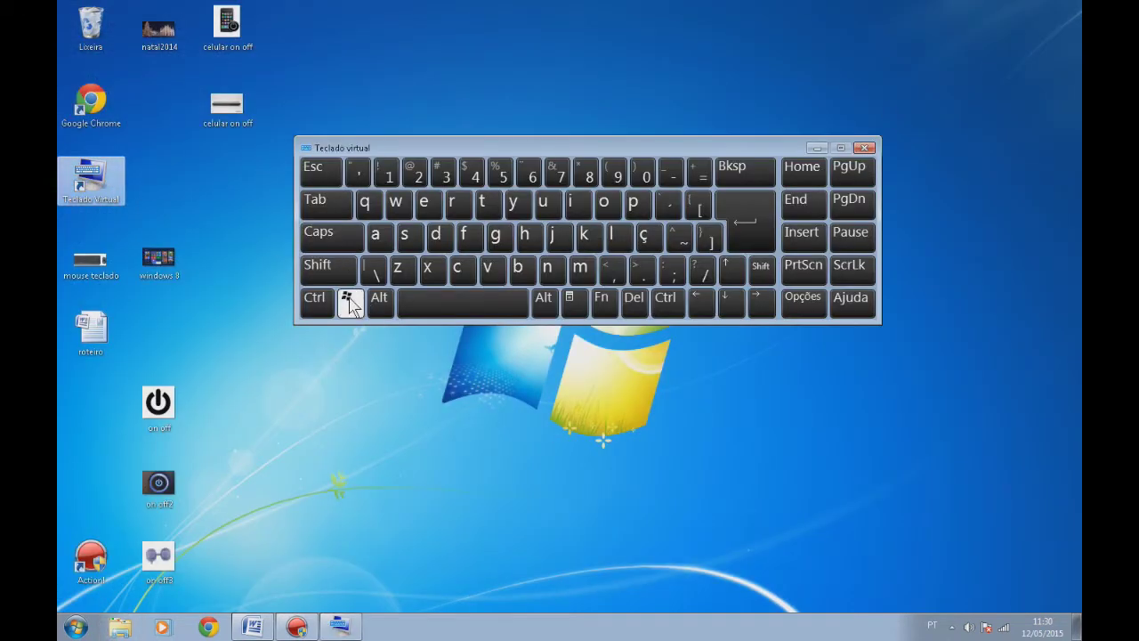
key(super+e)
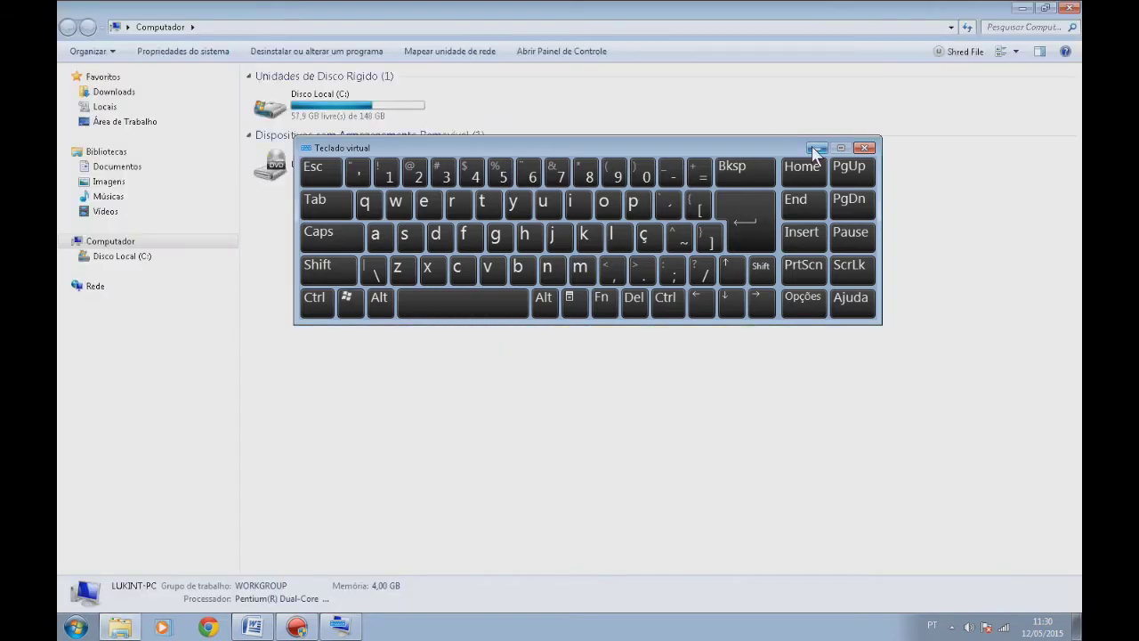
click(815, 148)
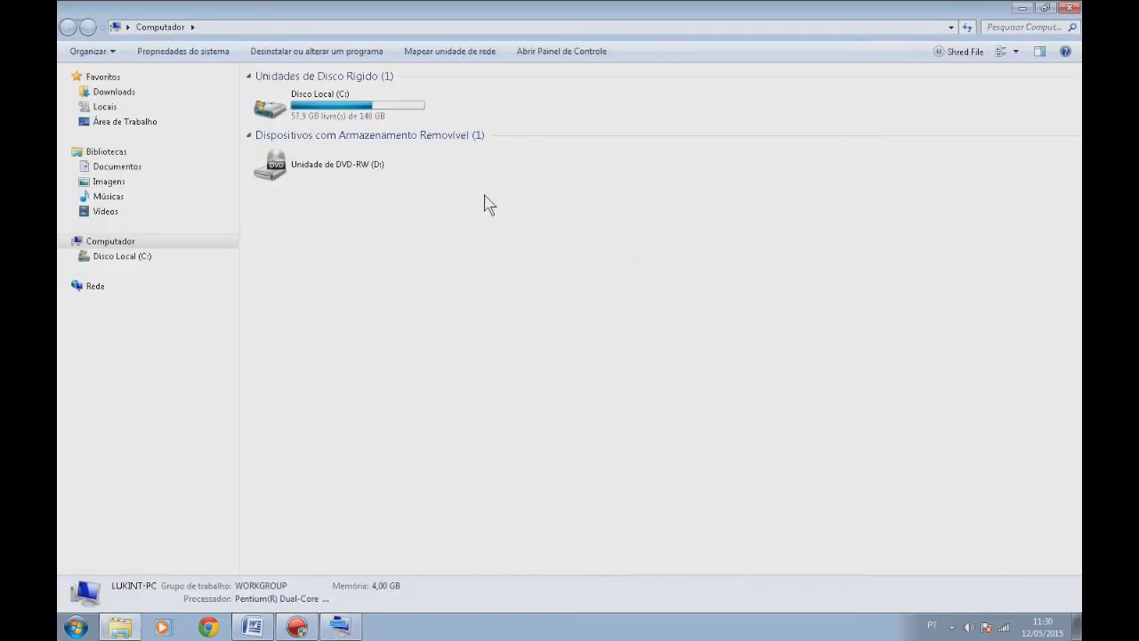
Step: Expand the Documentos library in the folder tree and open its Documentos folder
click(116, 168)
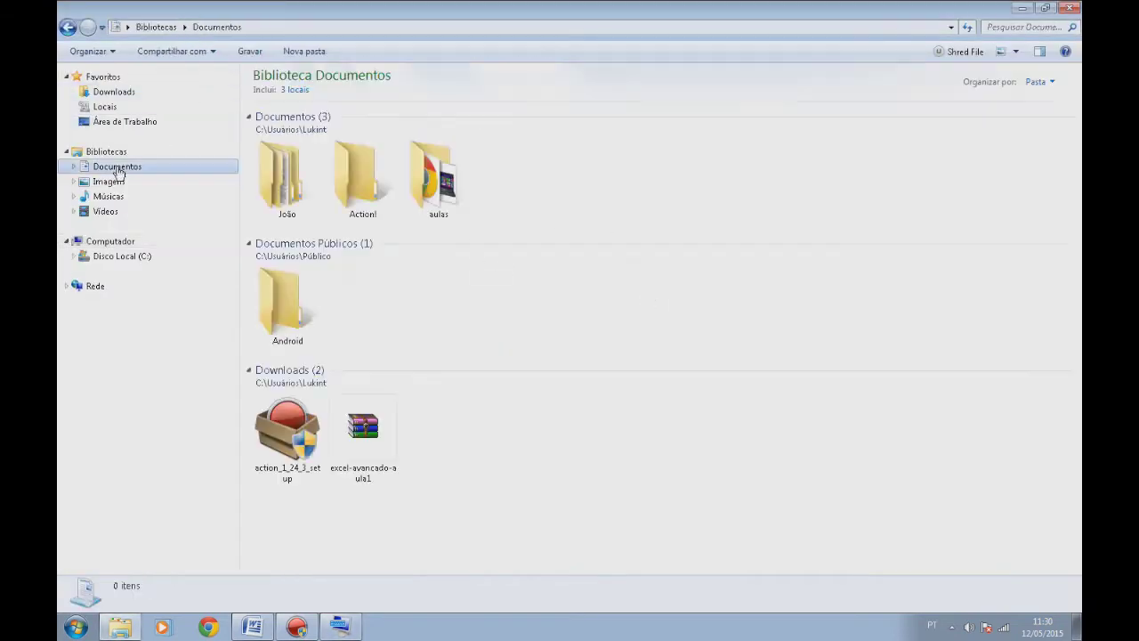
click(73, 167)
click(123, 182)
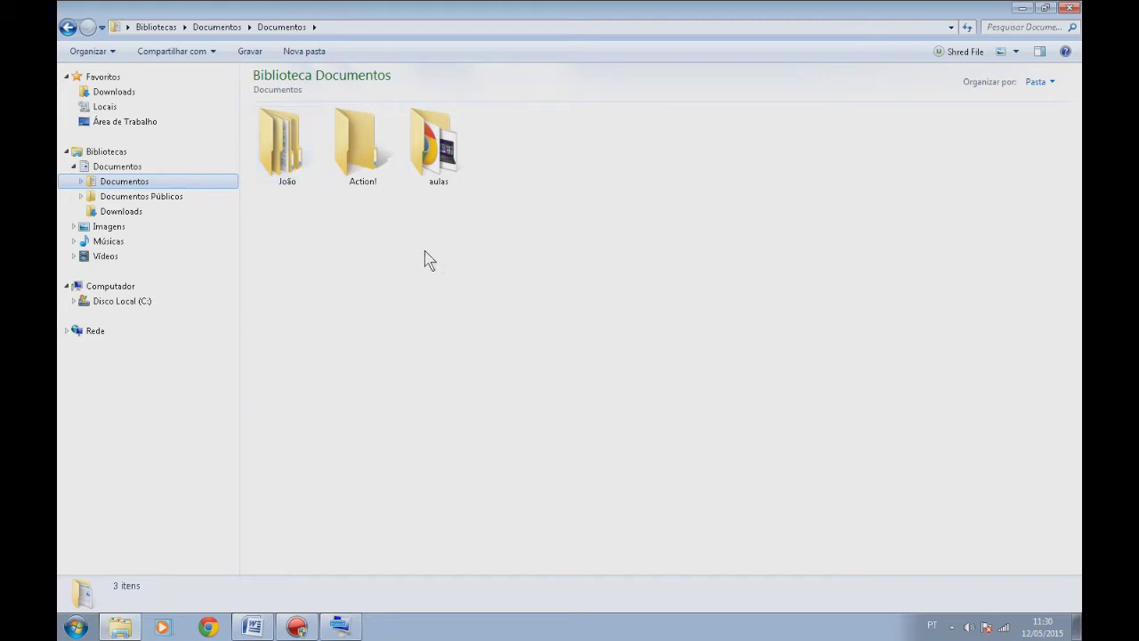
Step: Try the Ícones Extra Grandes and Ícones Médios view modes on the contents of the Documentos folder
click(1016, 51)
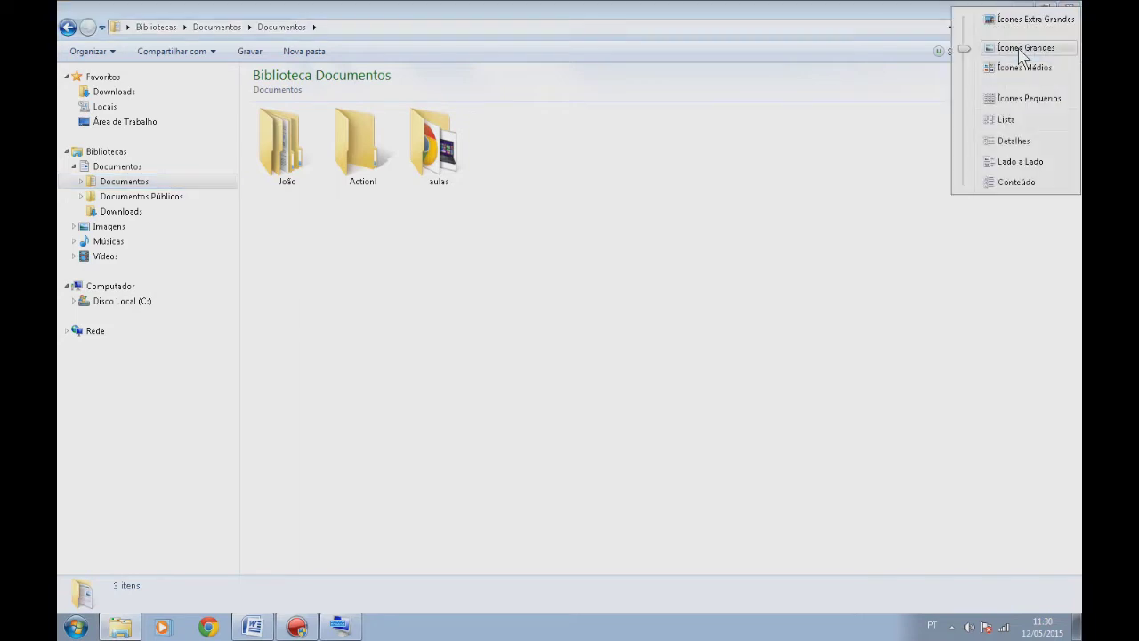
click(500, 233)
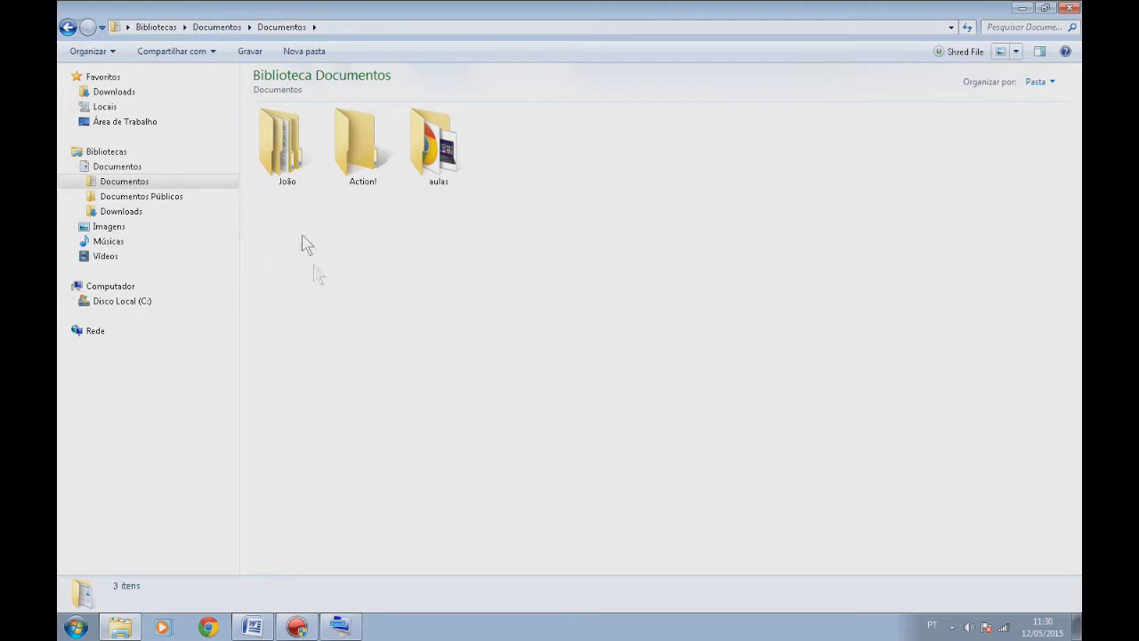
click(1015, 52)
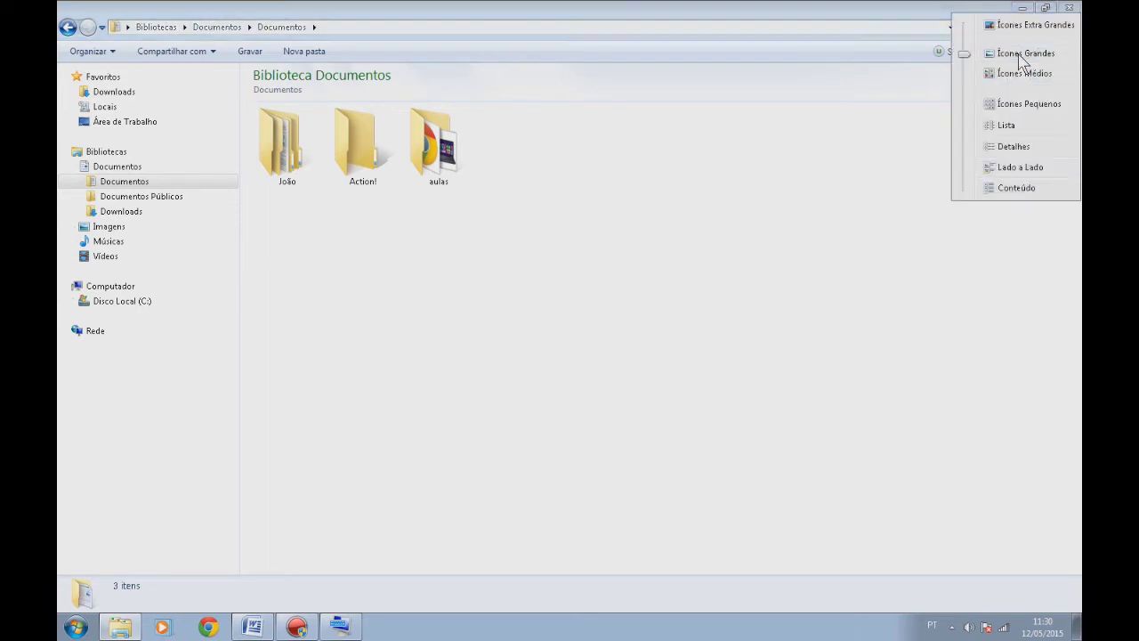
click(1025, 26)
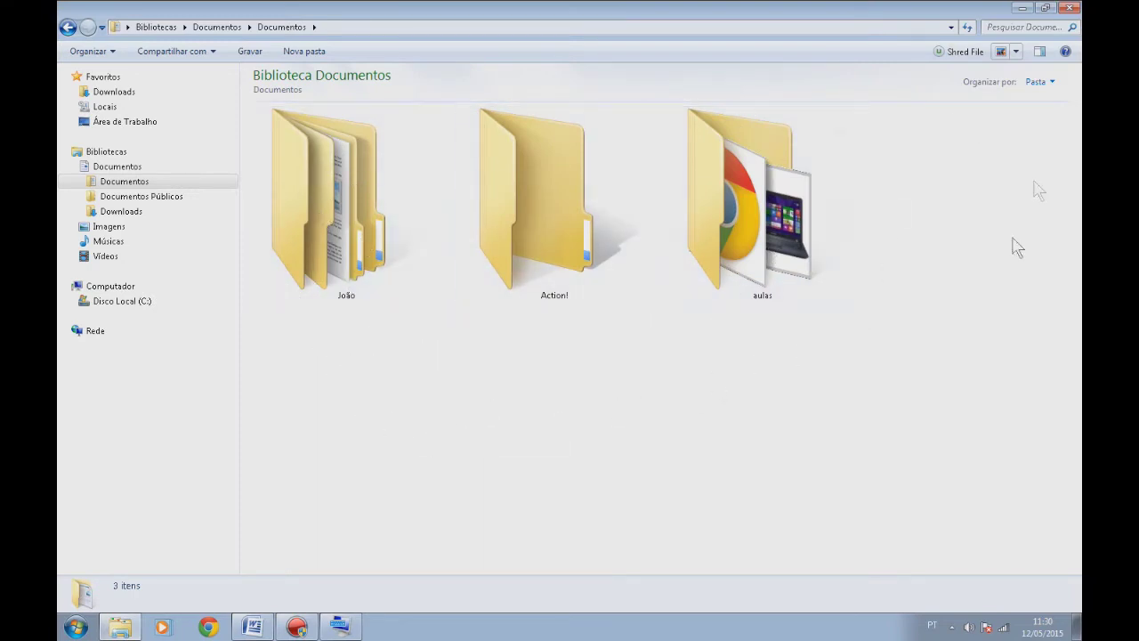
click(1017, 52)
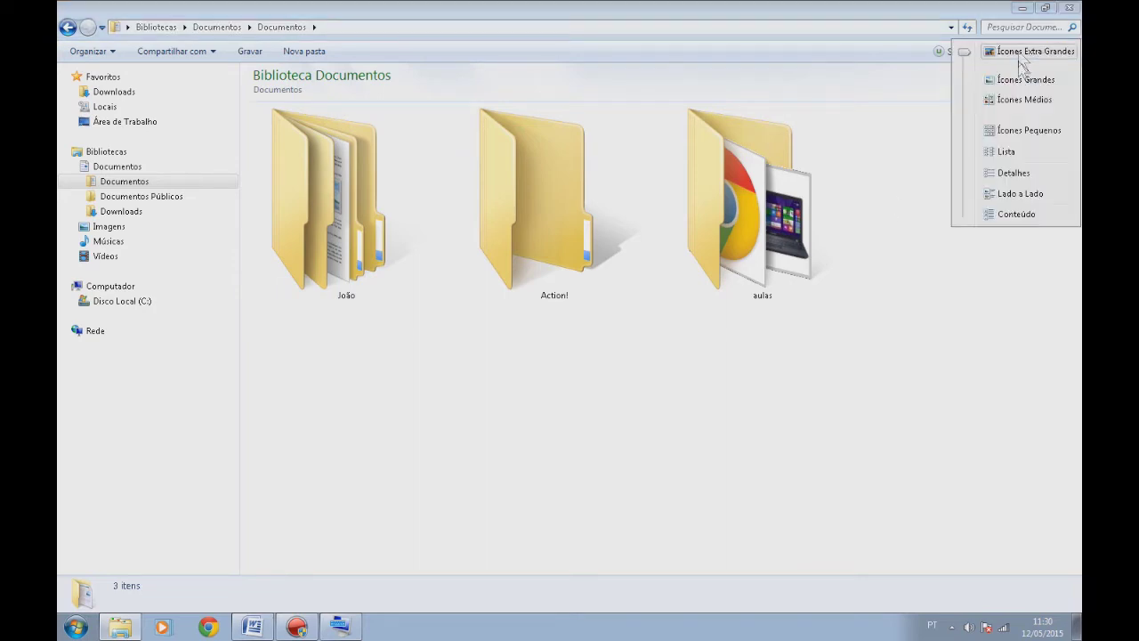
click(1017, 101)
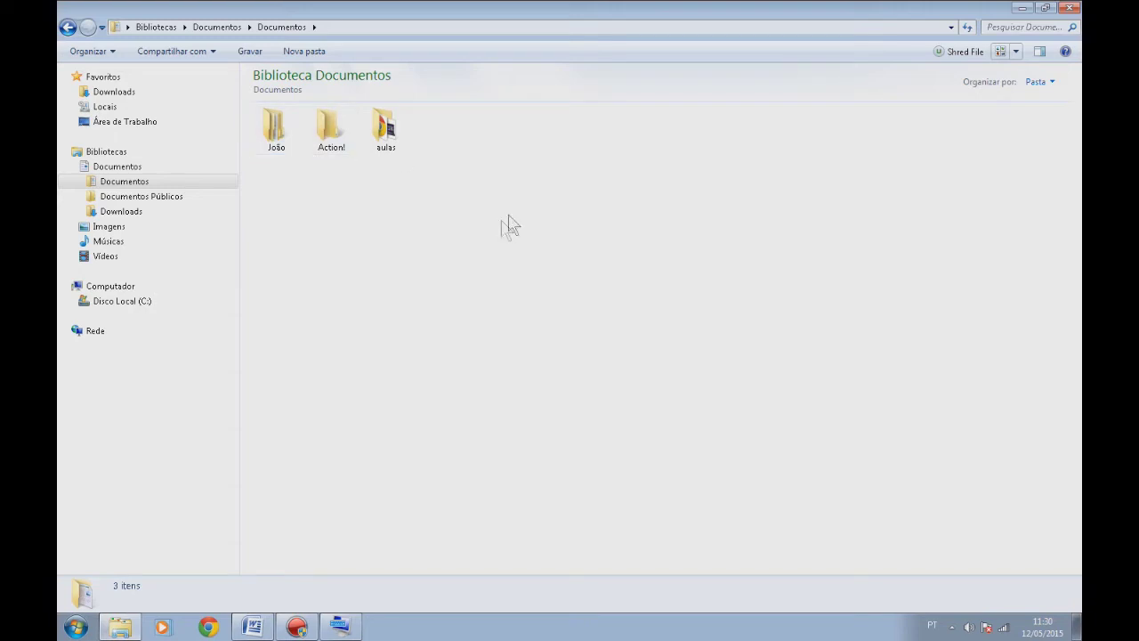
Step: Show the Documentos folder's contents as Lista and finish with the Detalhes view
click(1015, 52)
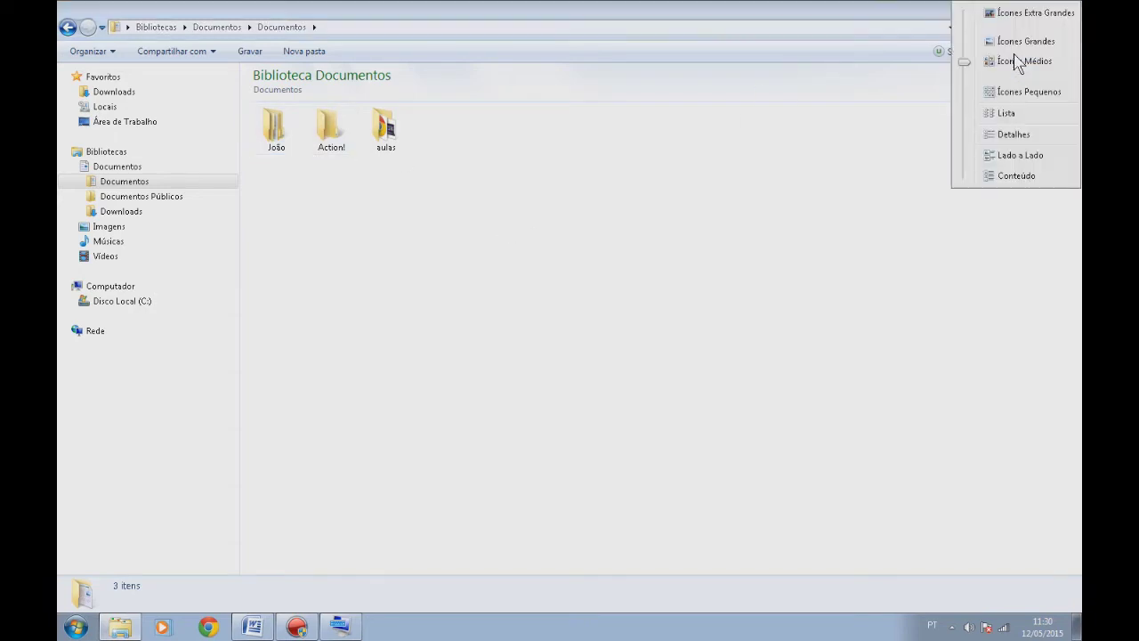
click(1006, 114)
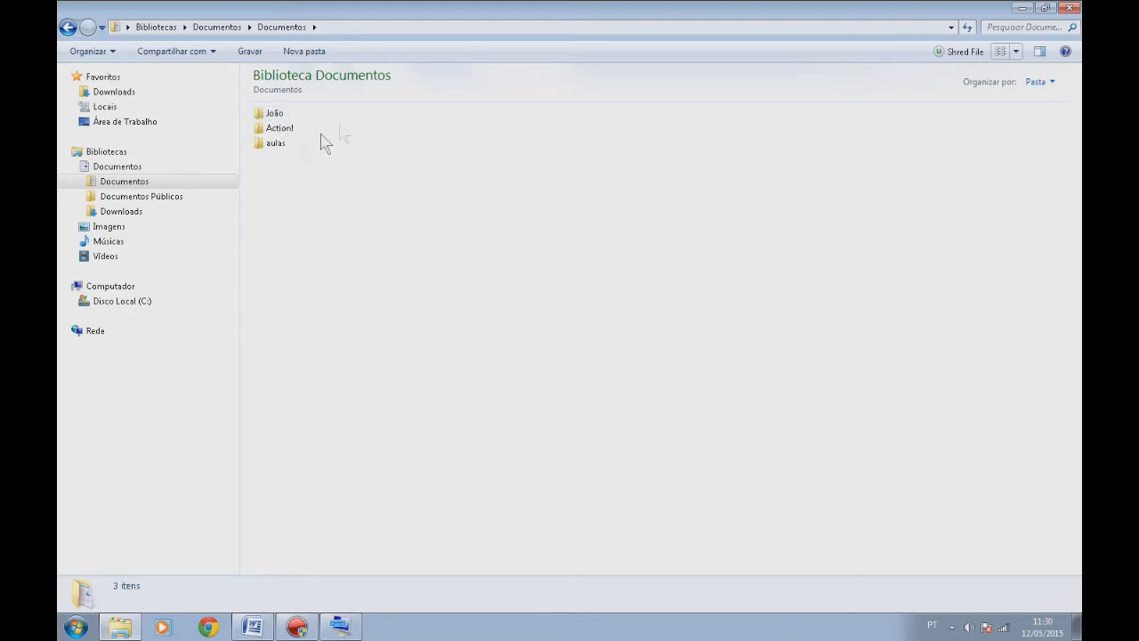
click(1015, 52)
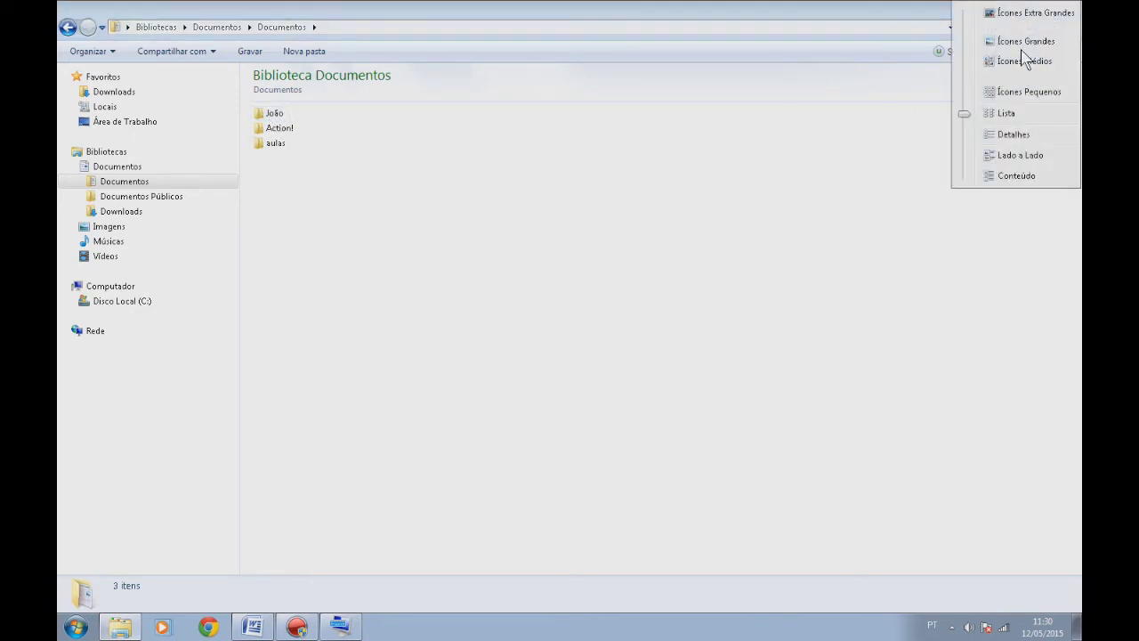
click(1014, 136)
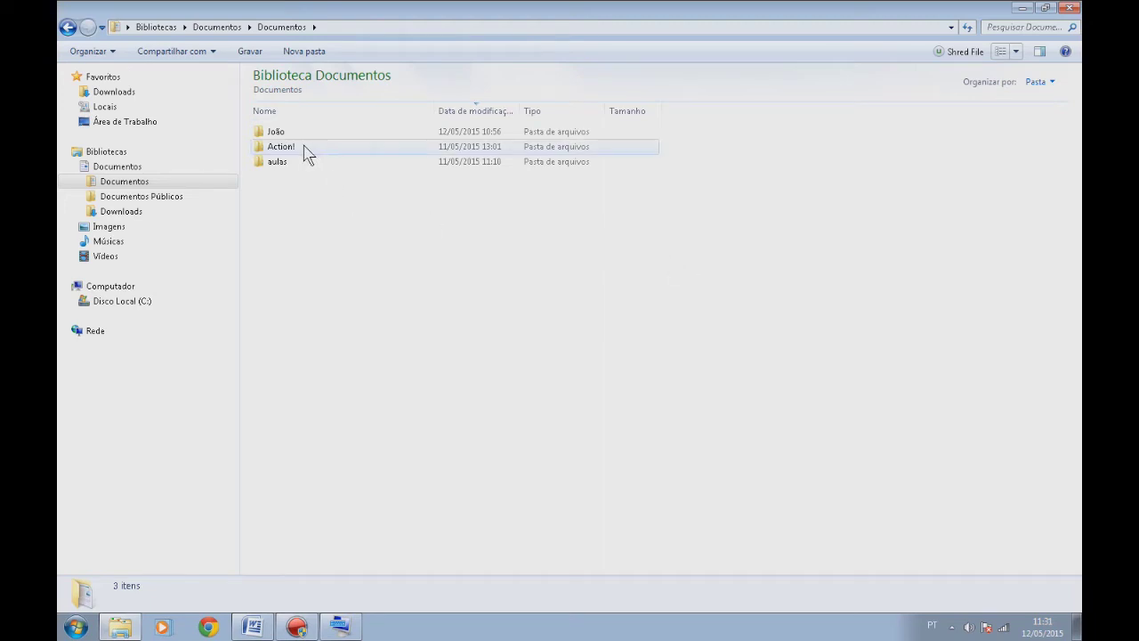
Step: Open the Fotos subfolder inside the first folder listed in Documentos
click(262, 131)
double_click(261, 132)
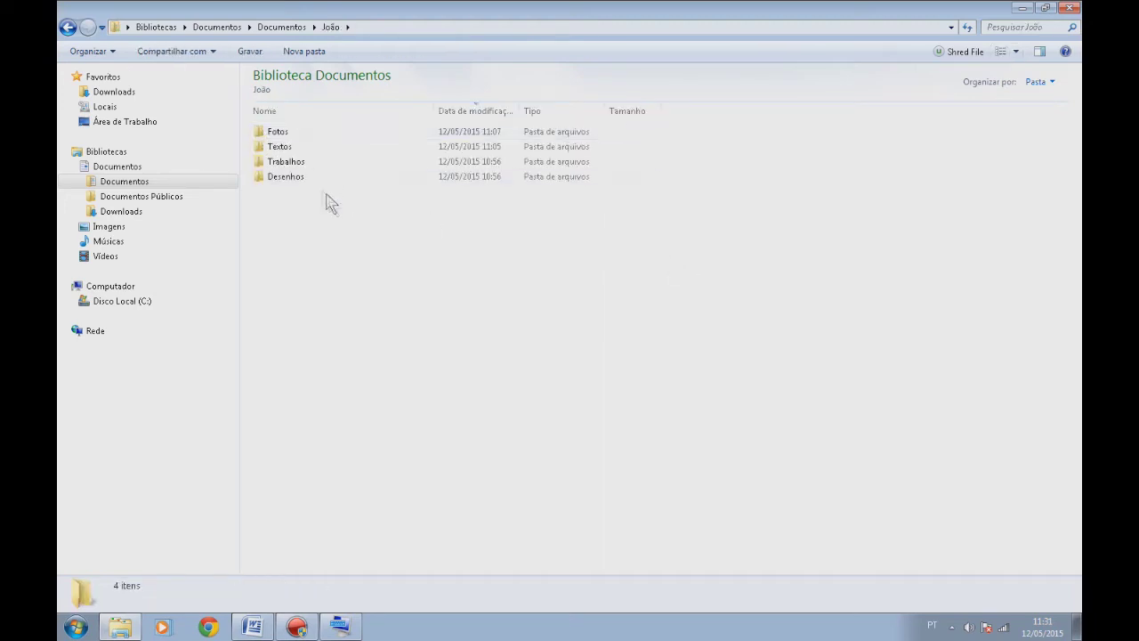
double_click(274, 134)
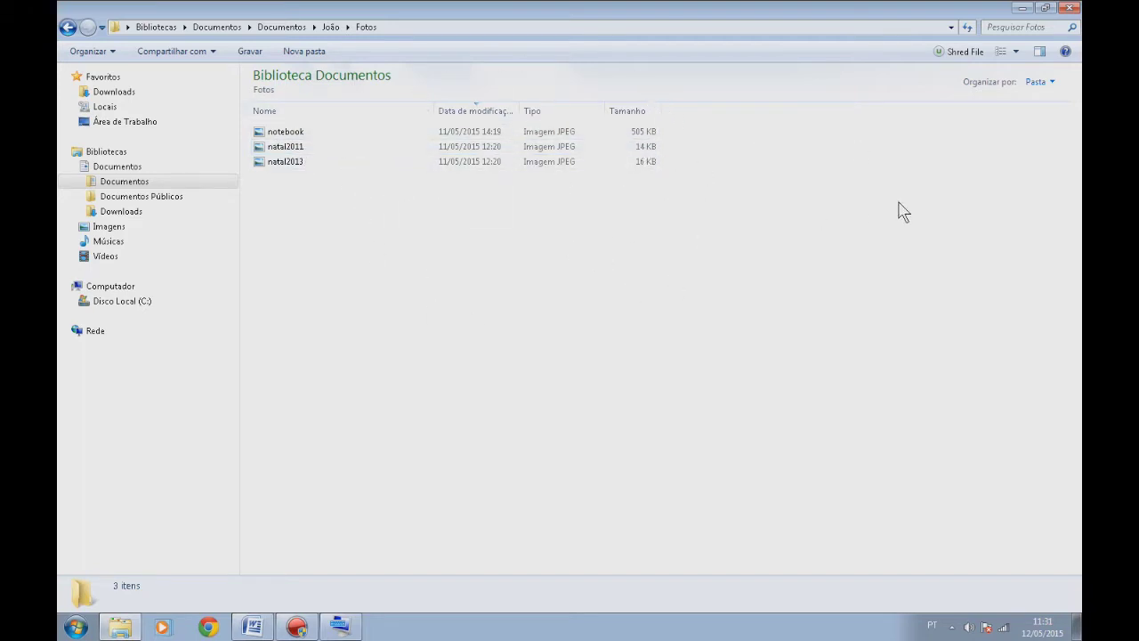
Step: Preview the photos in the Fotos folder as Ícones Extra Grandes and return to the Detalhes view
click(1015, 51)
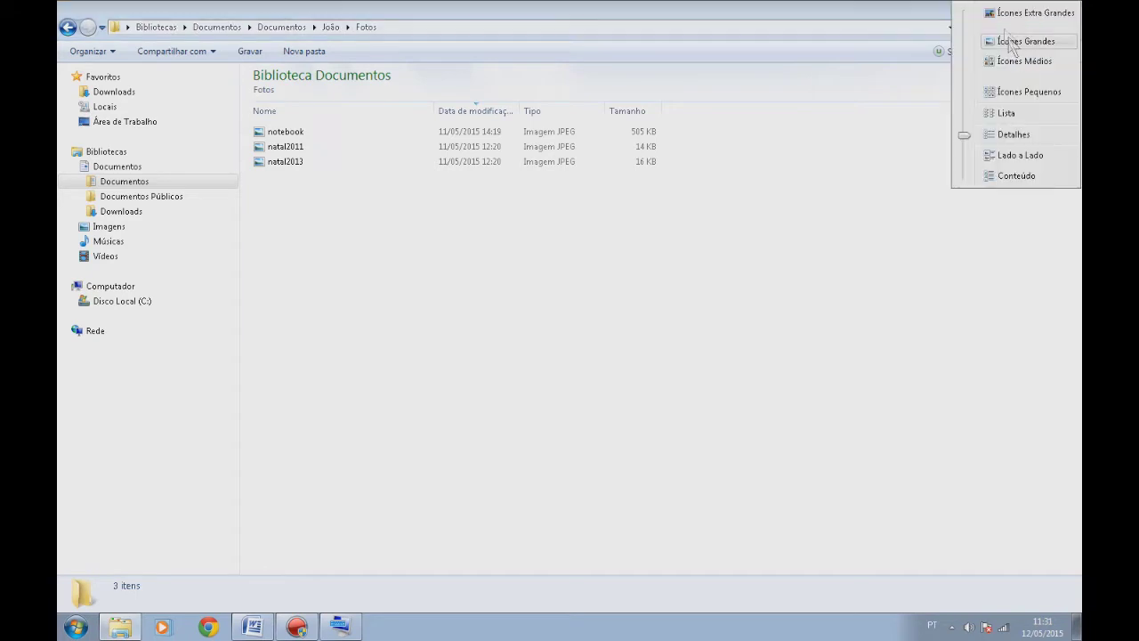
click(1003, 14)
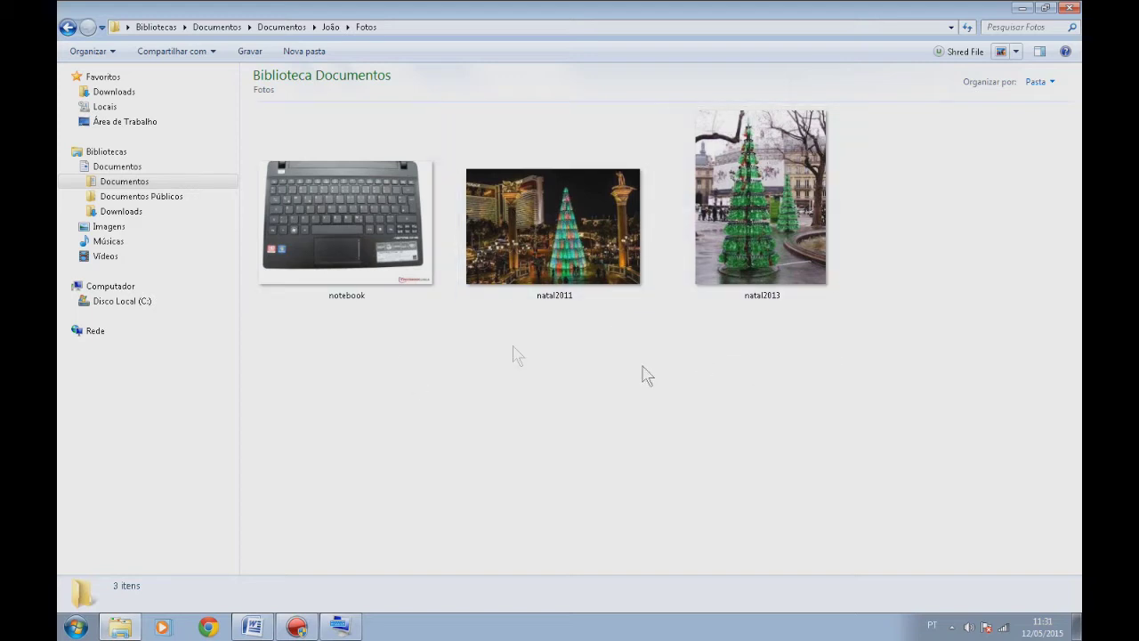
click(1017, 52)
click(1017, 173)
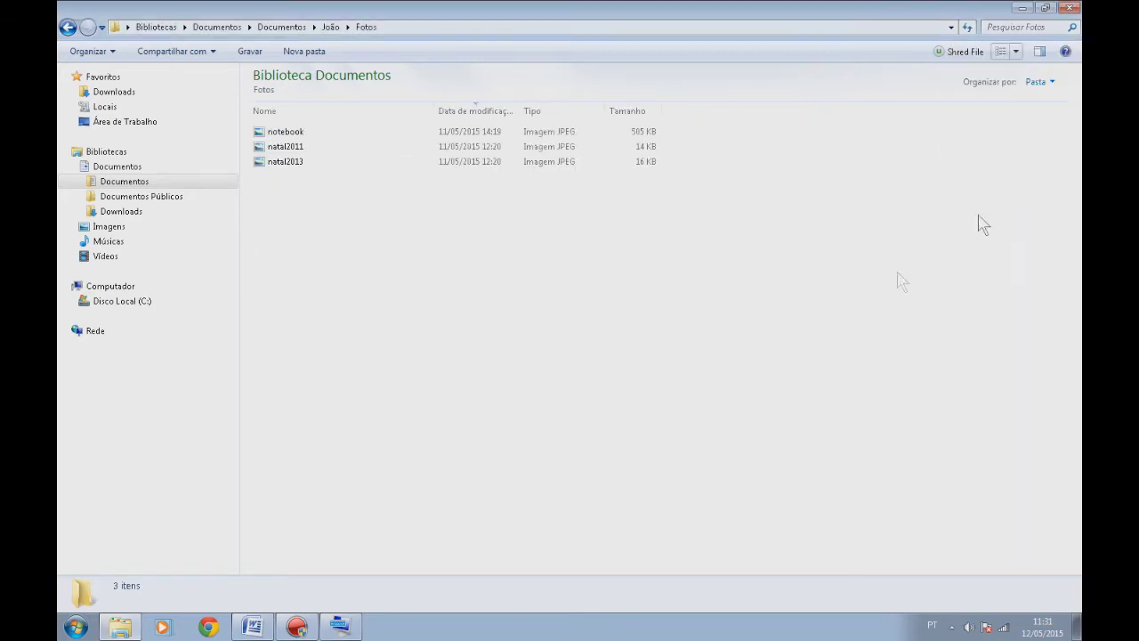
Step: Switch to the roteiro document in Word and try to remove the bold from the list item "Modos de Exibição"
click(258, 627)
drag(499, 267, 403, 268)
click(184, 74)
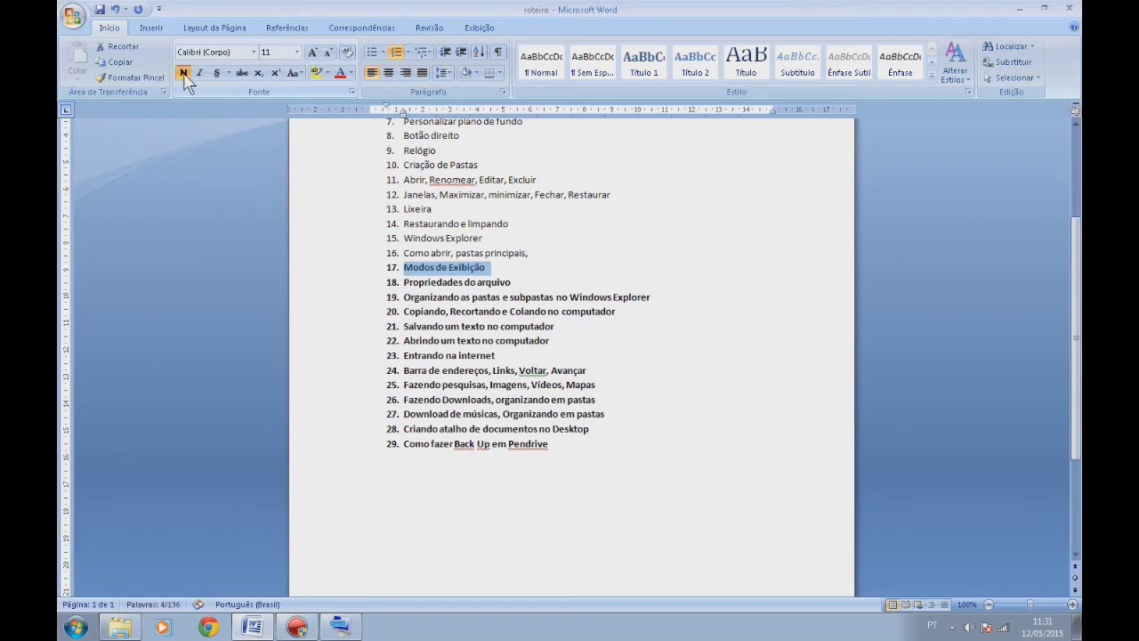
Step: Return to the Fotos folder in Windows Explorer and view the photos as Ícones Extra Grandes and Ícones Grandes
click(120, 627)
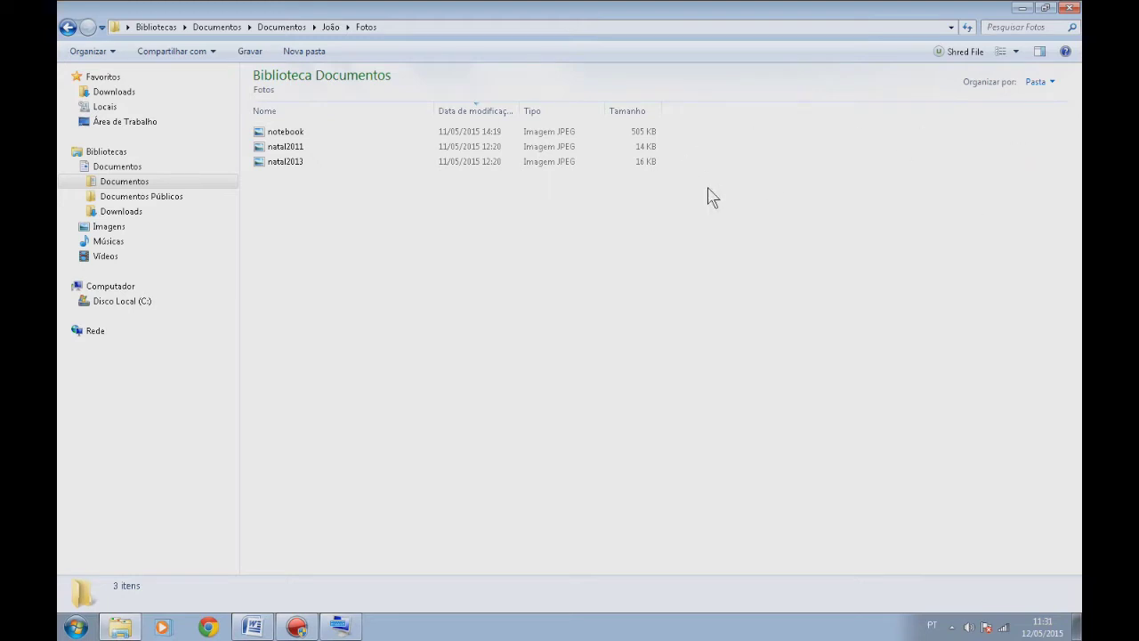
click(1015, 52)
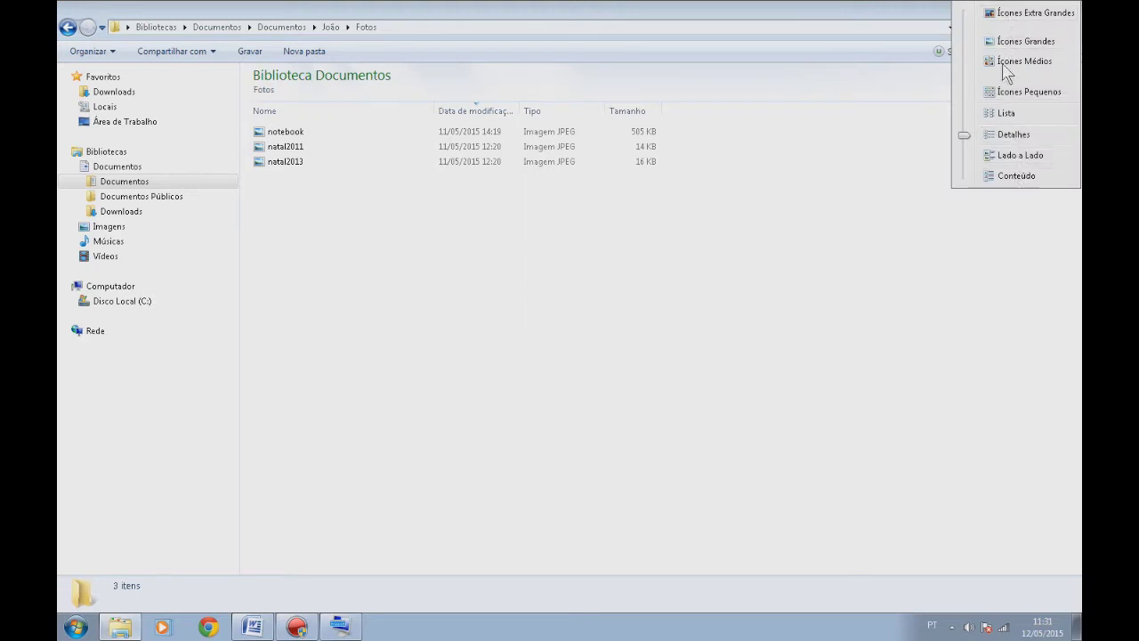
click(973, 151)
click(1019, 54)
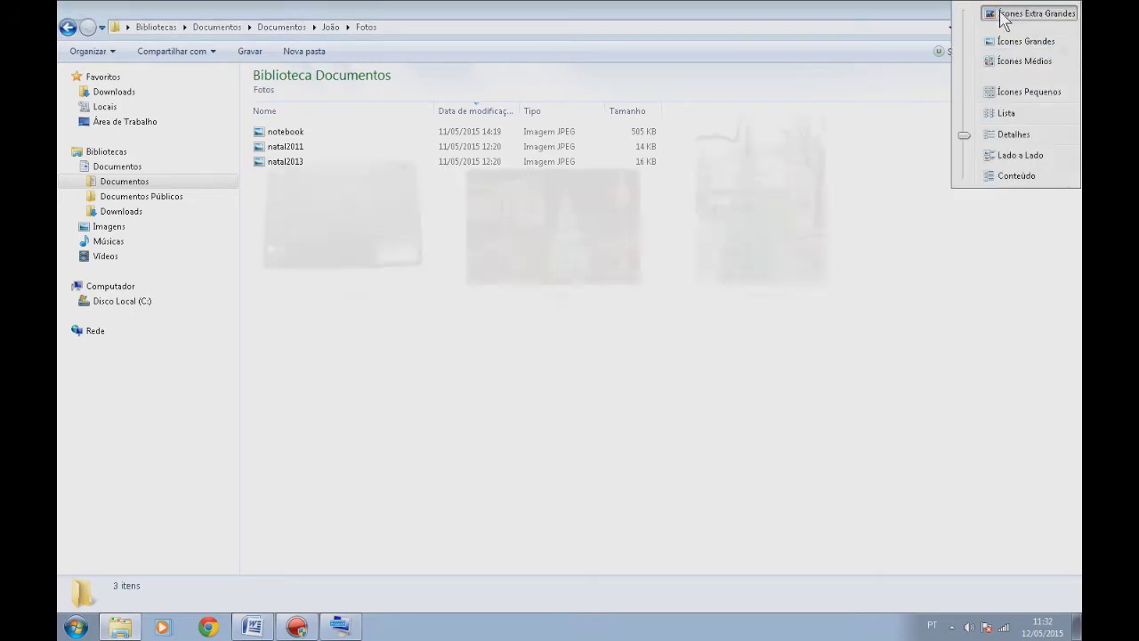
click(1002, 14)
click(1019, 56)
click(1023, 98)
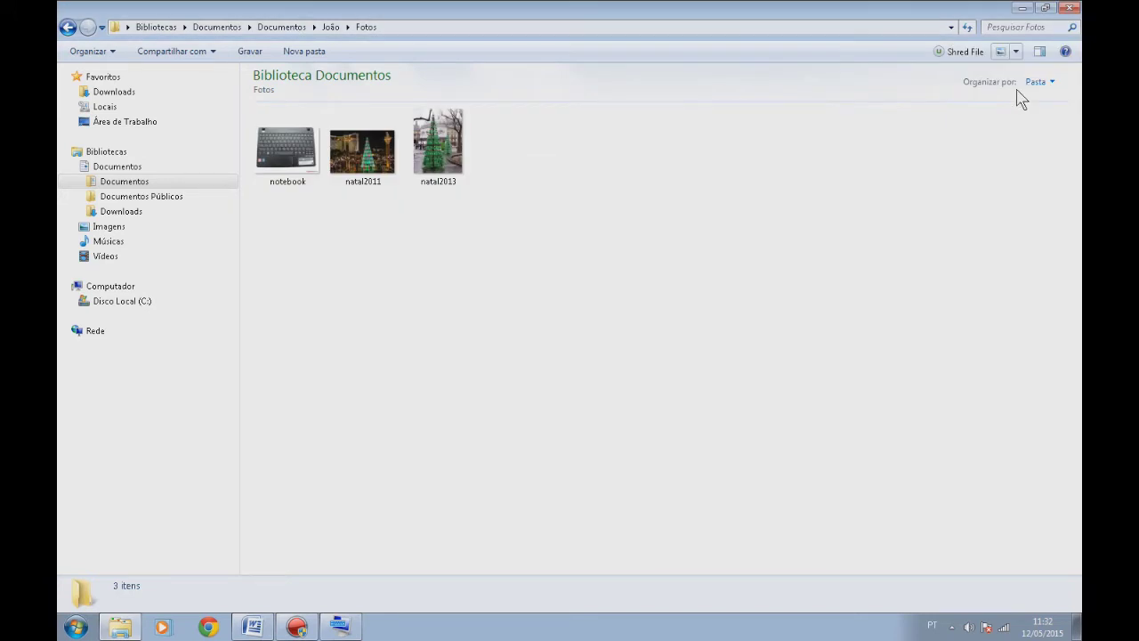
Step: Cycle the Fotos folder through Ícones Médios and Ícones Pequenos, ending on the Detalhes view
click(1018, 50)
click(1023, 69)
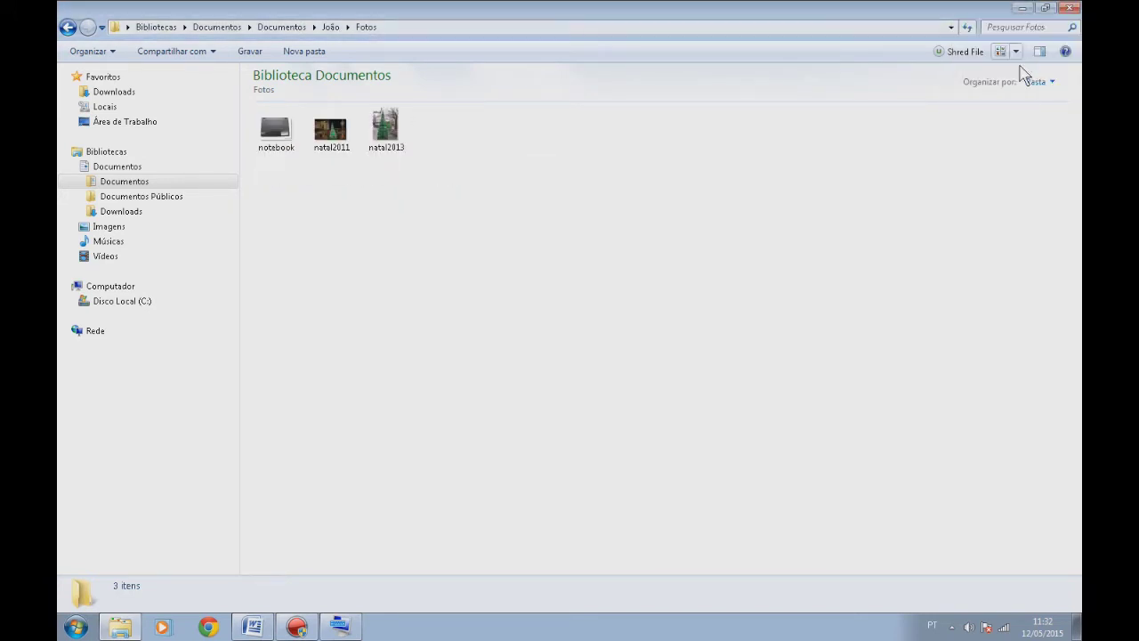
click(1019, 52)
click(1014, 98)
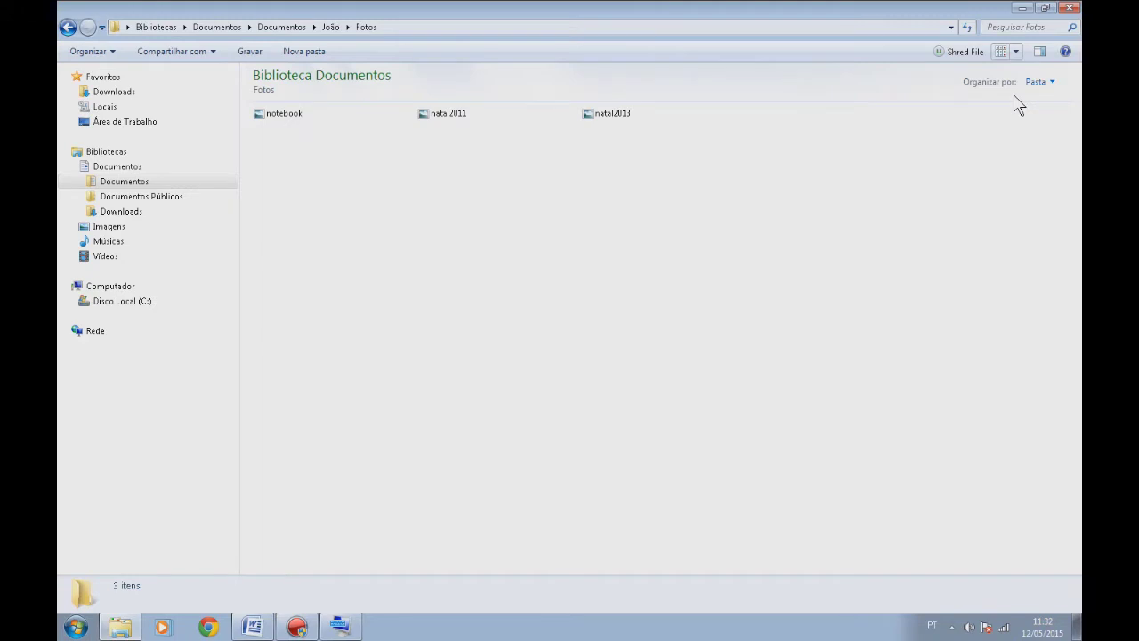
click(1015, 51)
click(1009, 133)
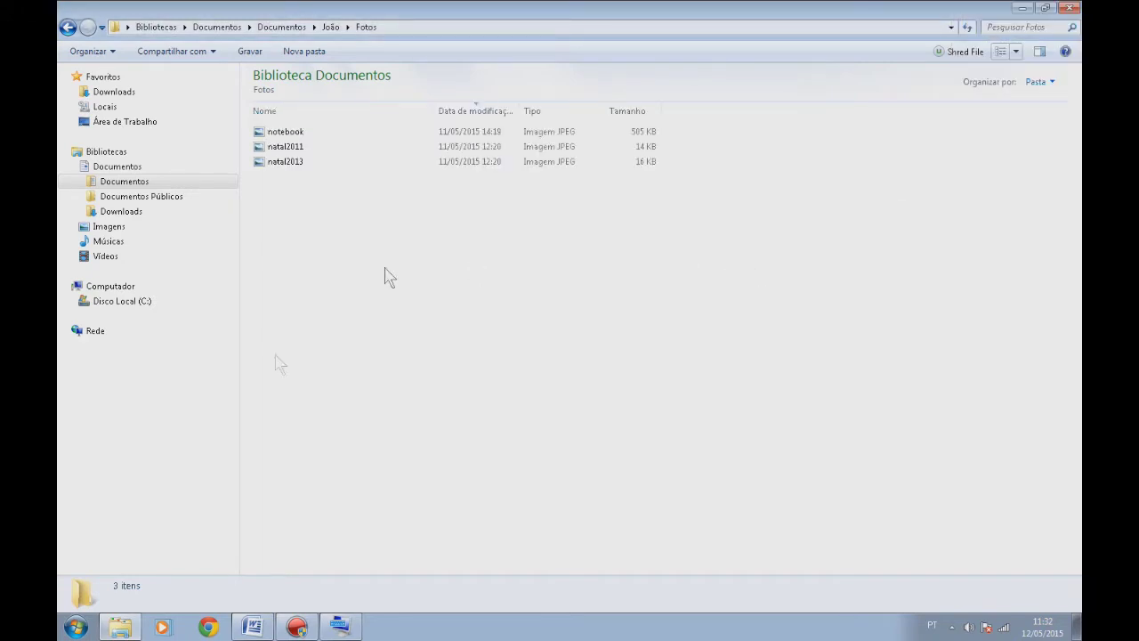
Step: Switch to Word and remove the bold formatting from item 17, "Modos de Exibição", in the roteiro list
click(252, 627)
click(511, 267)
click(323, 267)
click(182, 73)
click(536, 354)
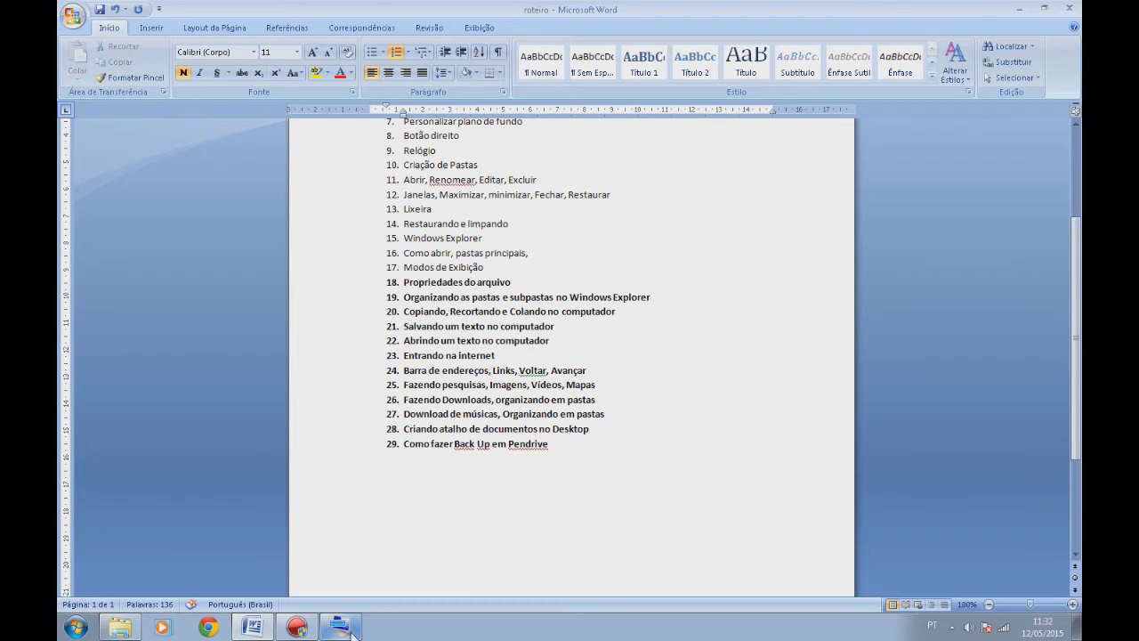
Step: Return to the Fotos folder in Windows Explorer and open the properties of the natal2011 image
click(120, 627)
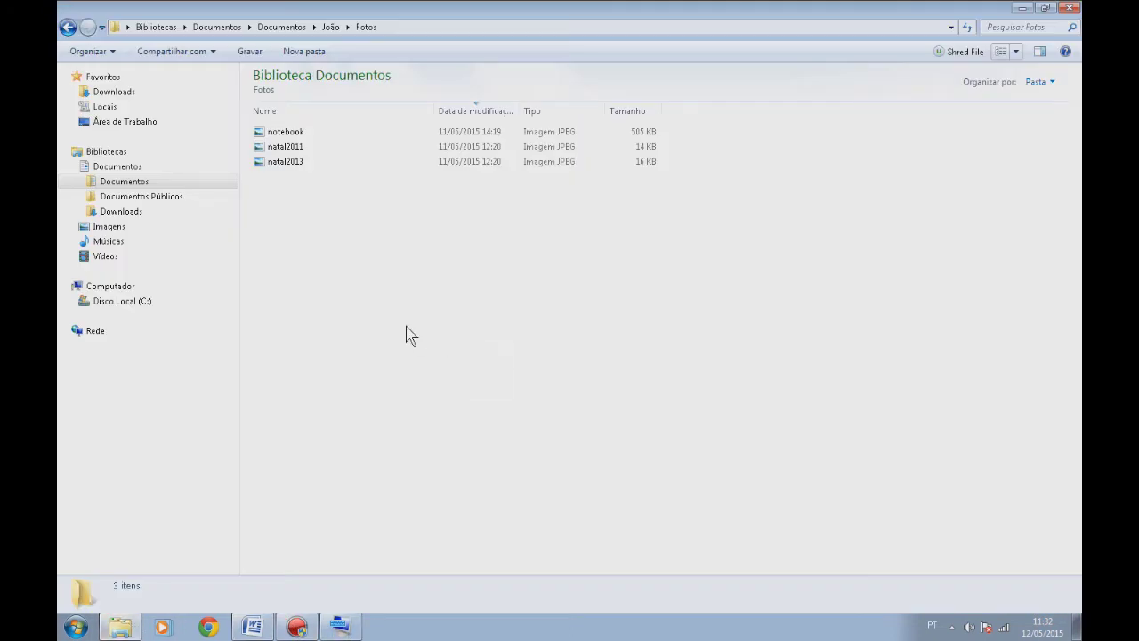
right_click(290, 132)
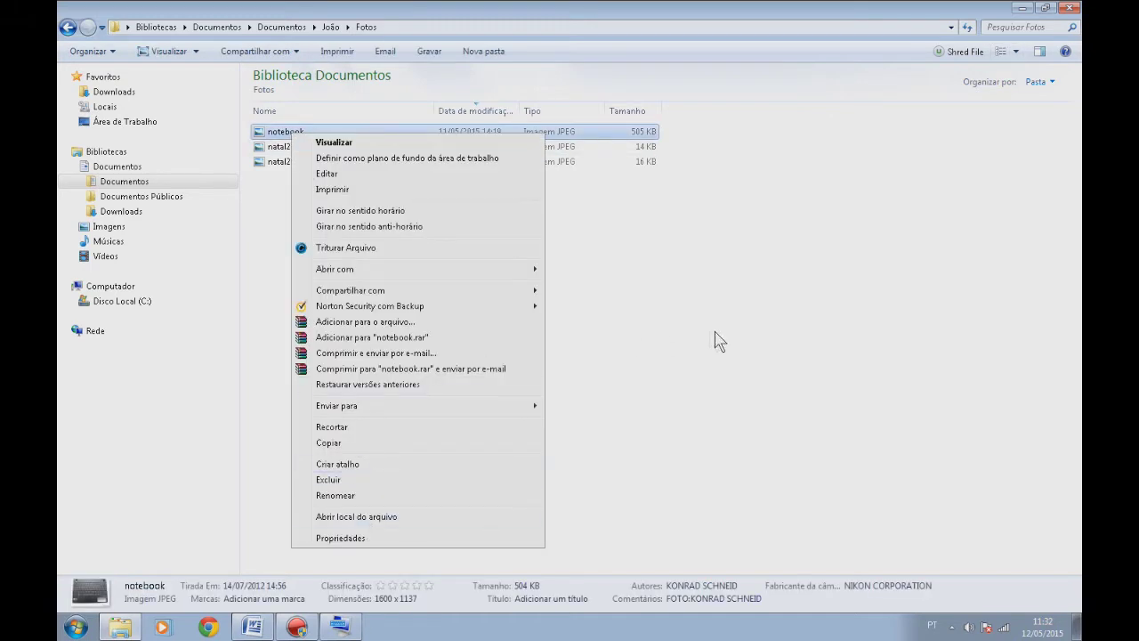
click(712, 341)
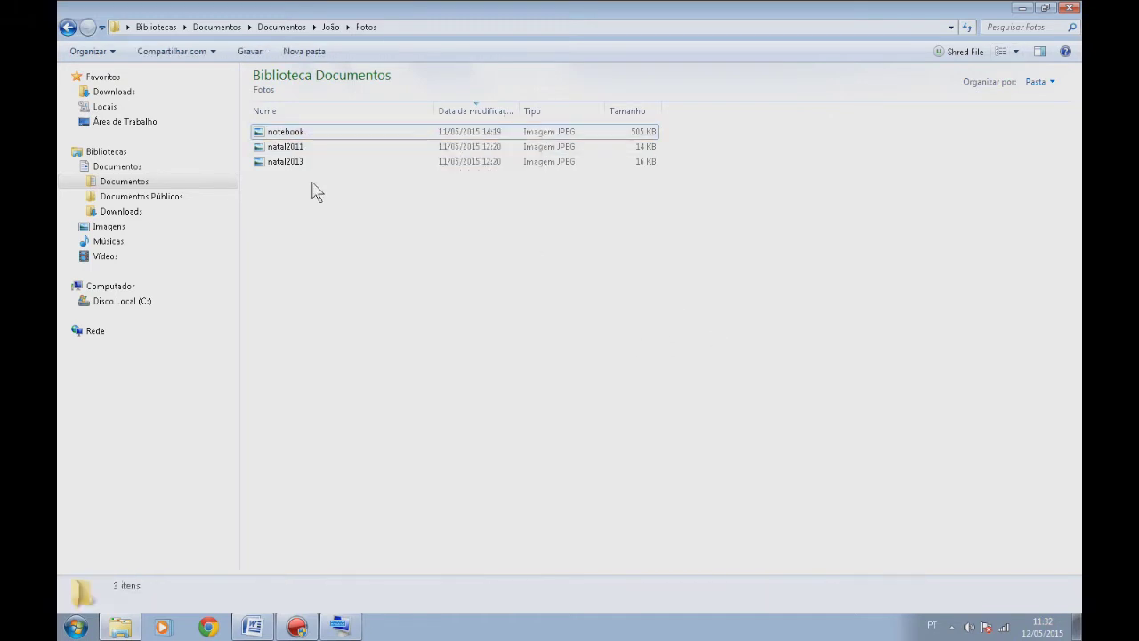
right_click(282, 149)
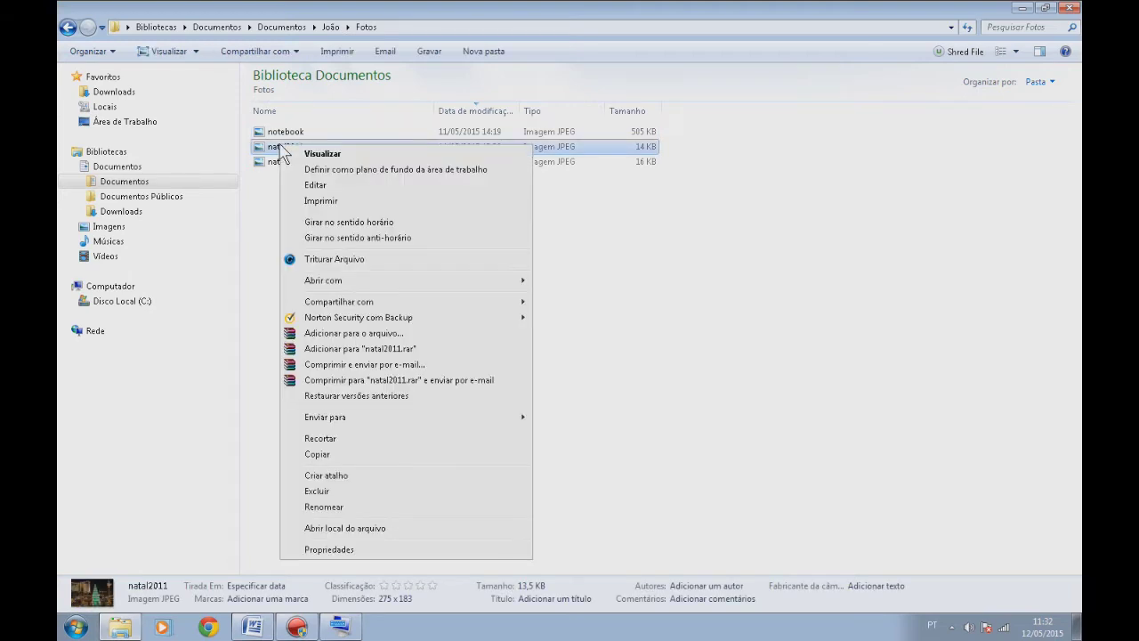
click(357, 552)
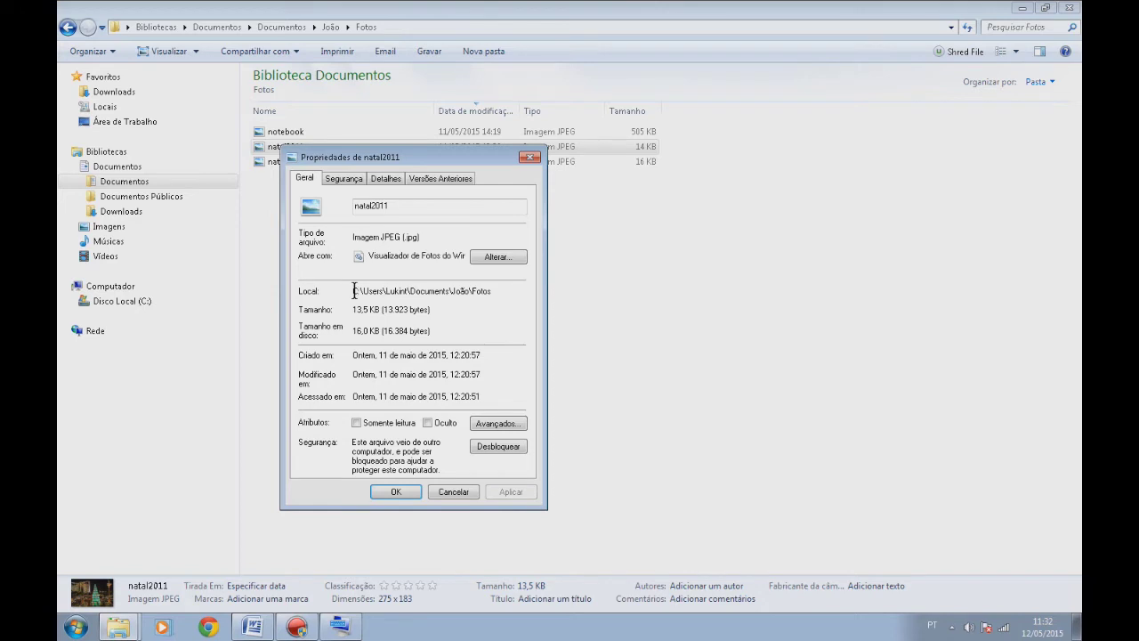
Step: Highlight the Local path and the Tamanho value in the natal2011 properties, and close the dialog
drag(353, 291, 483, 289)
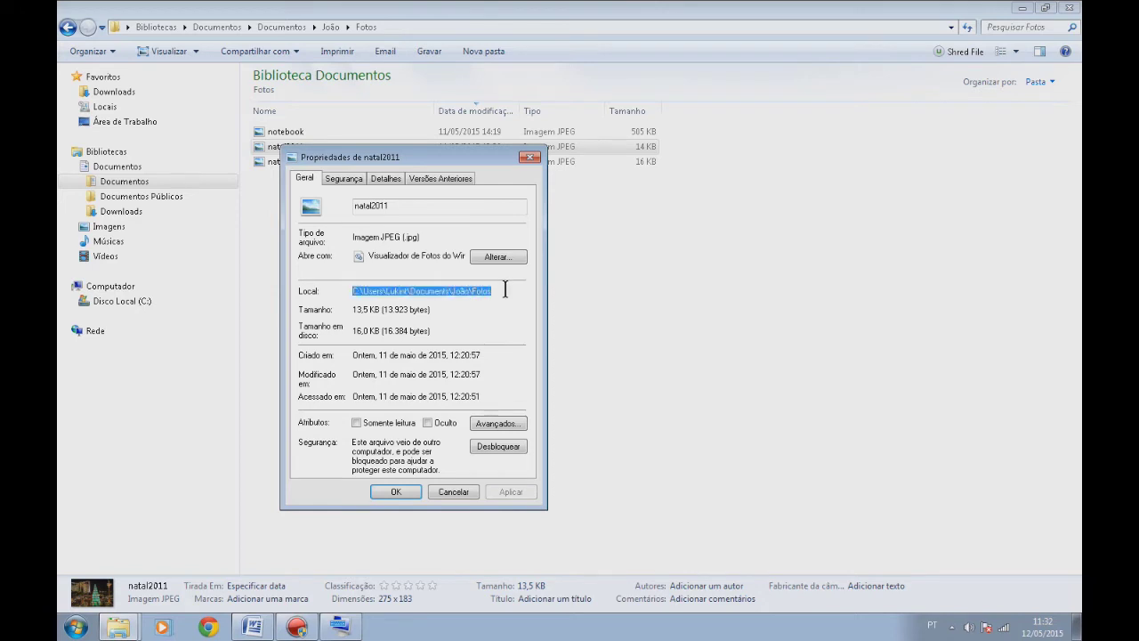
drag(352, 309, 439, 309)
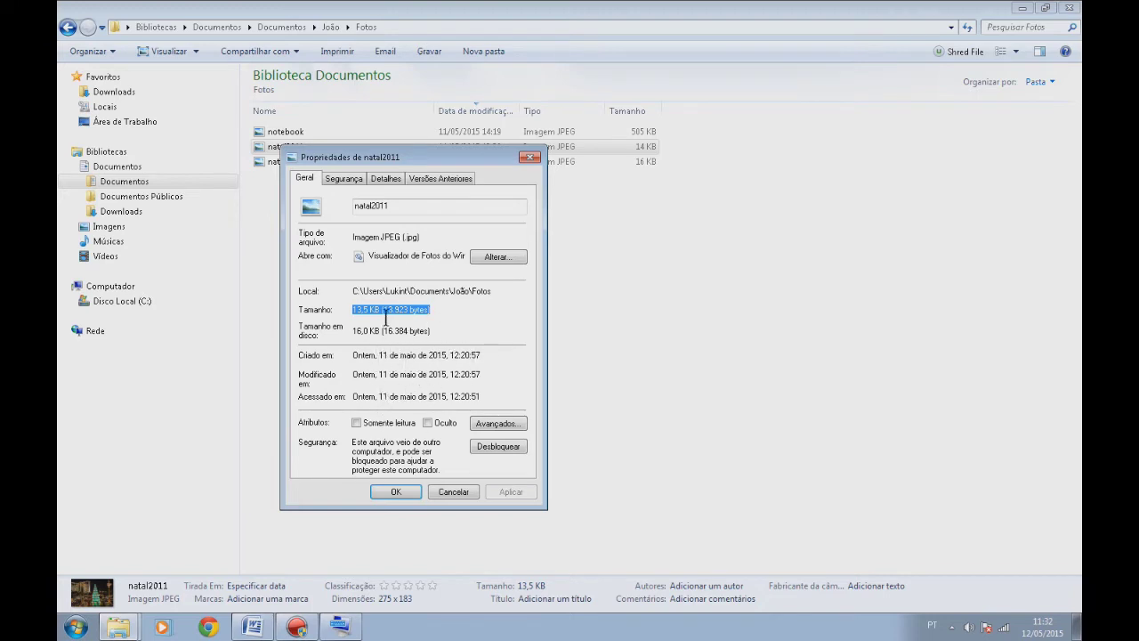
click(529, 157)
click(483, 362)
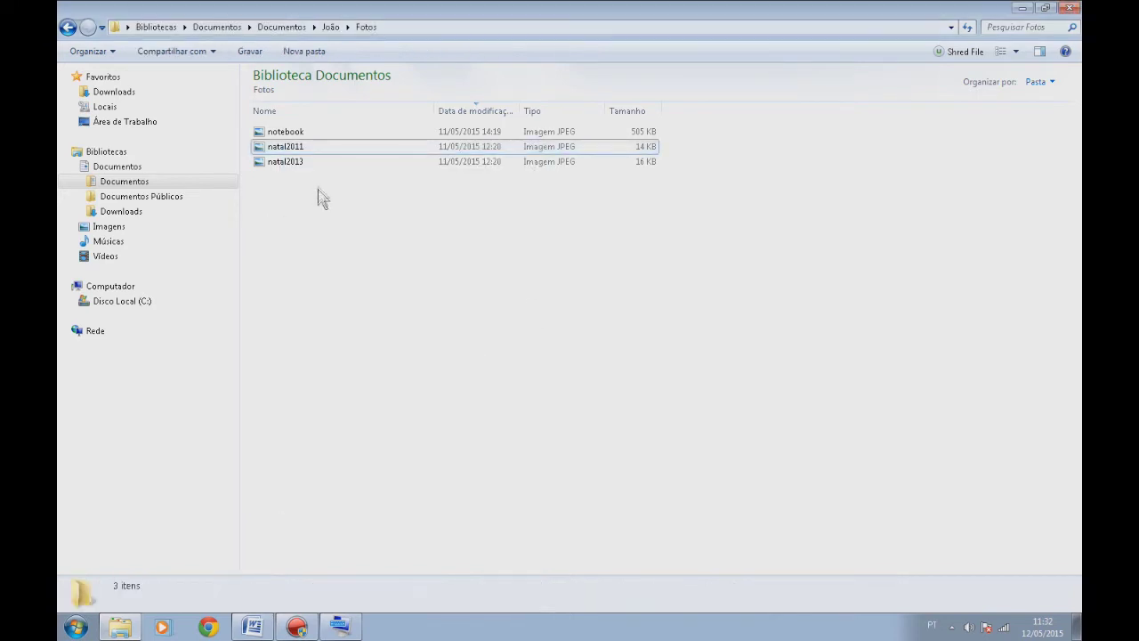
Step: Open the properties of the natal2013 image in the Fotos folder
right_click(287, 161)
click(587, 257)
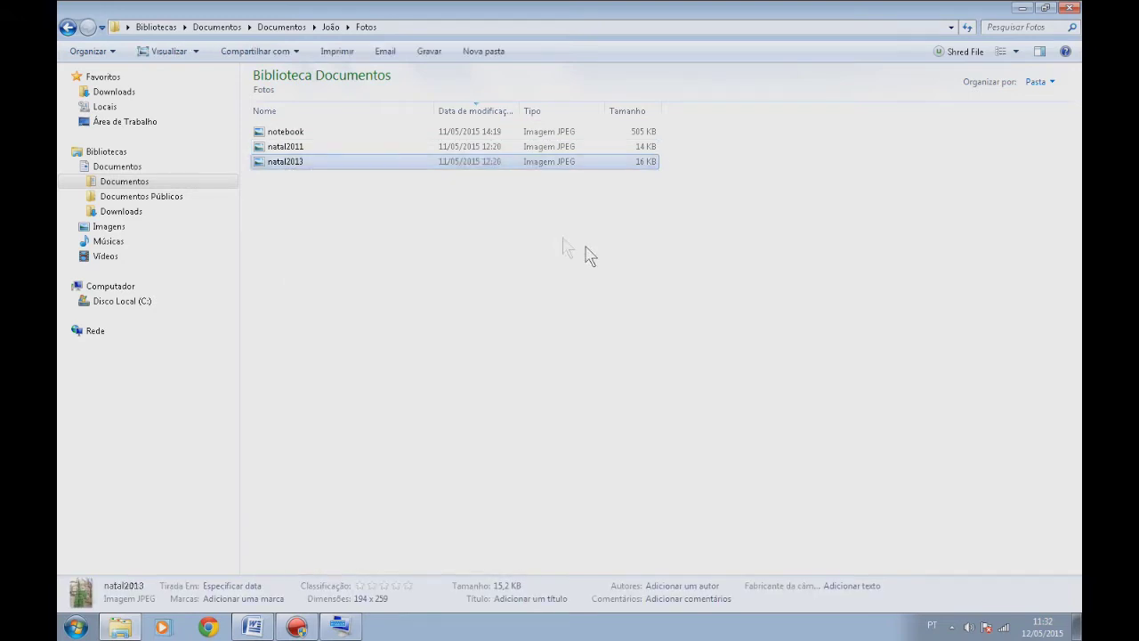
click(278, 169)
right_click(278, 169)
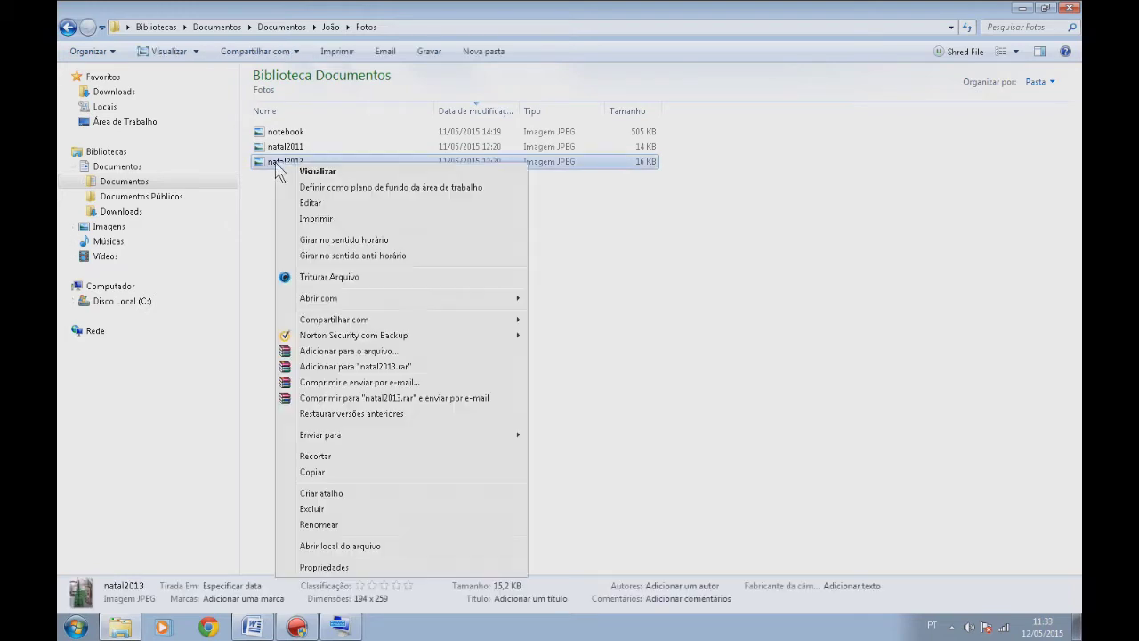
click(333, 568)
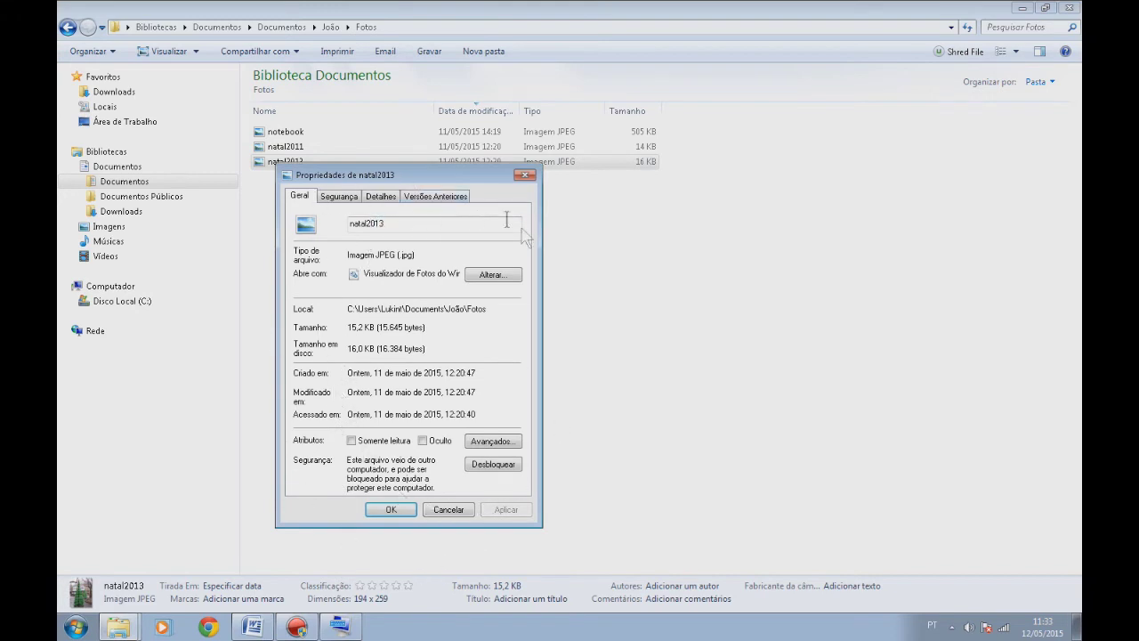
Step: Switch to Word and remove the bold formatting from item 18, "Propriedades do arquivo", in the roteiro list
click(253, 627)
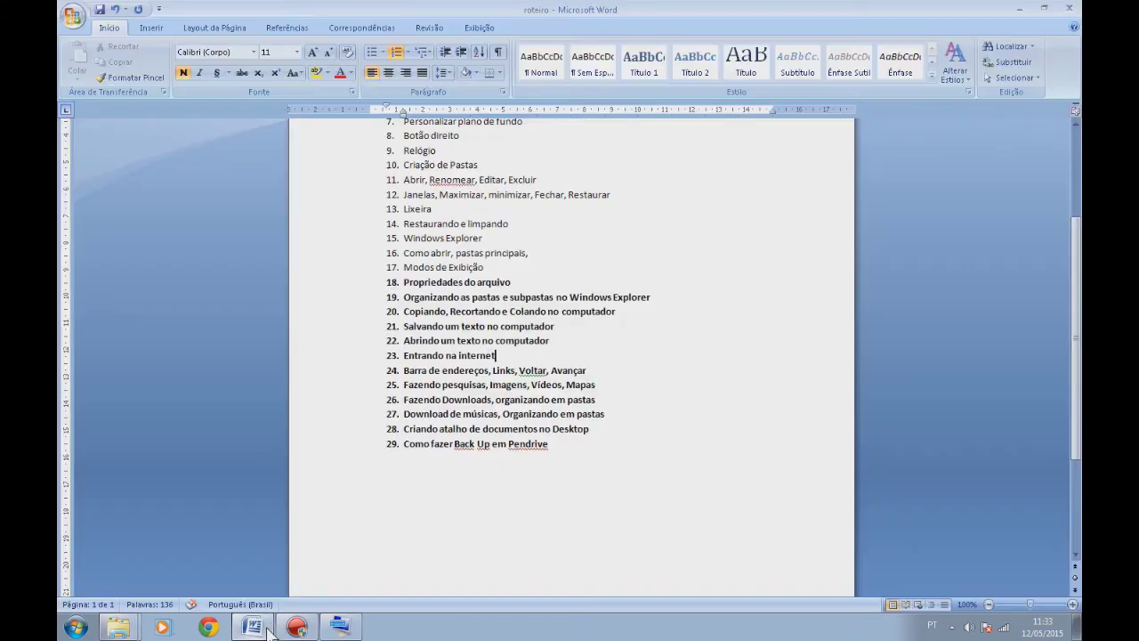
click(364, 292)
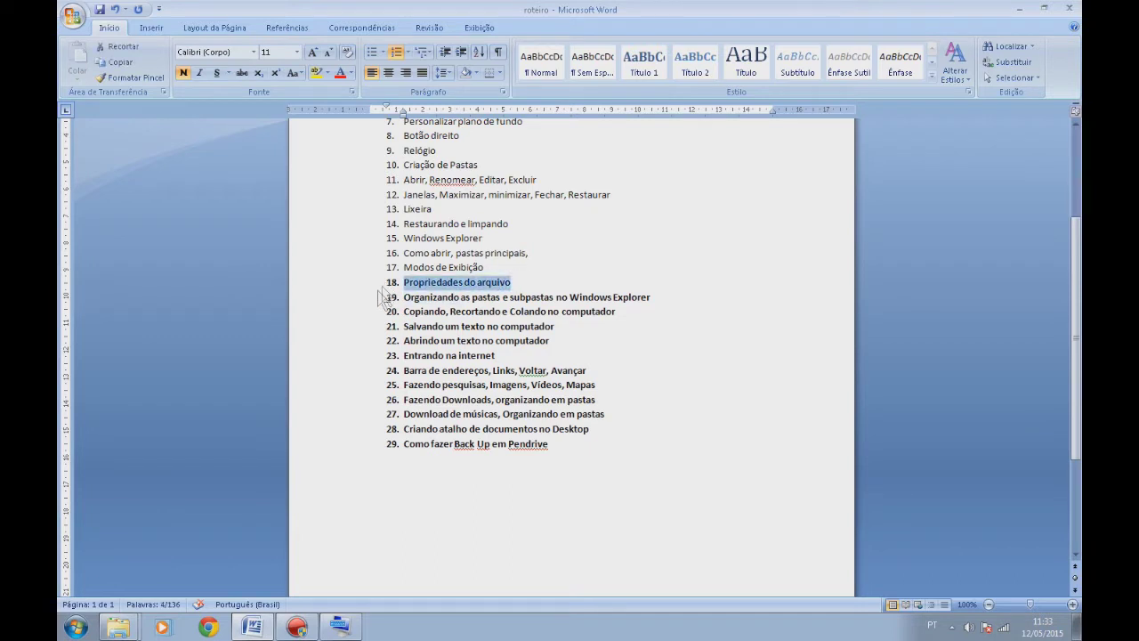
click(184, 73)
Step: Highlight item 19, "Organizando as pastas e subpastas no Windows Explorer", as the next lesson topic
drag(403, 297, 659, 300)
click(492, 325)
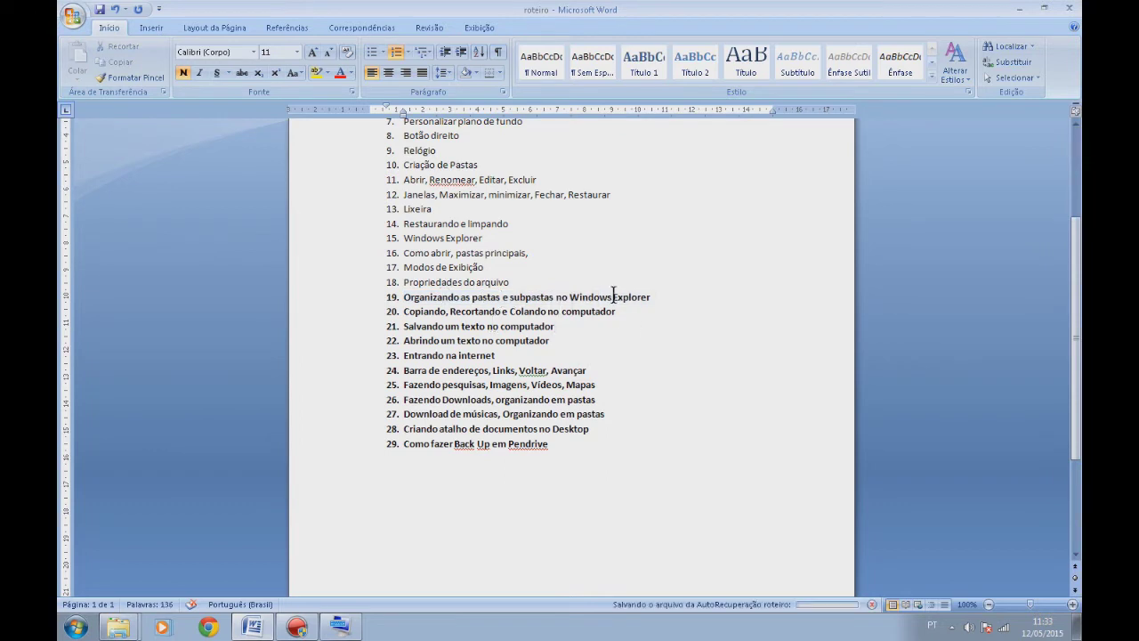
drag(653, 297, 401, 298)
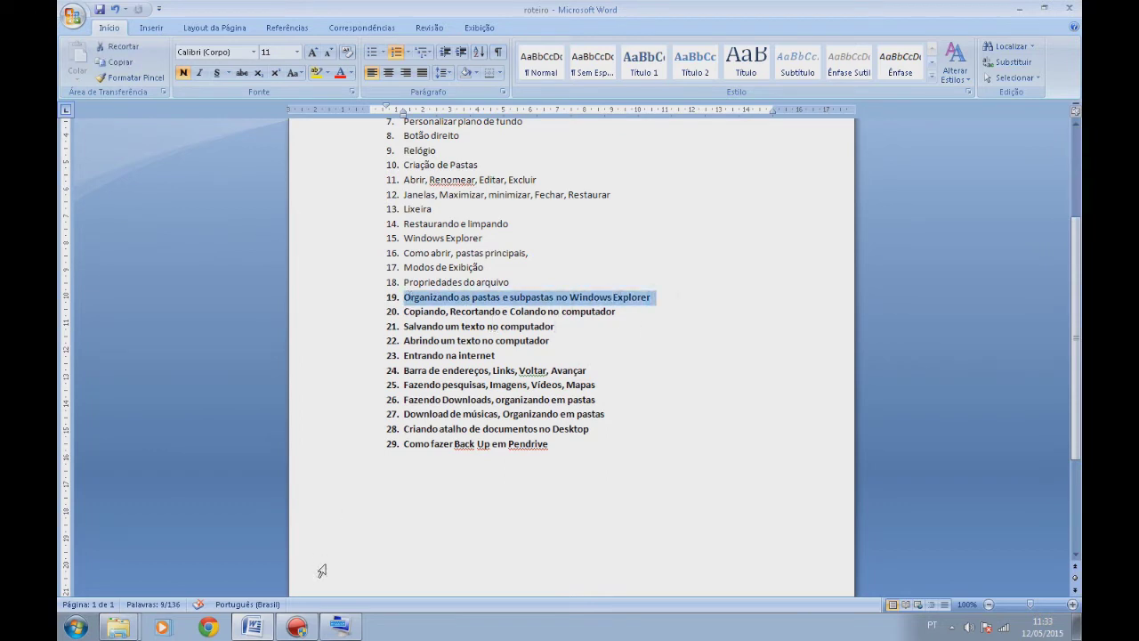
Step: Switch to Windows Explorer, go back up to Documentos, and view the subfolders of its first folder
click(121, 628)
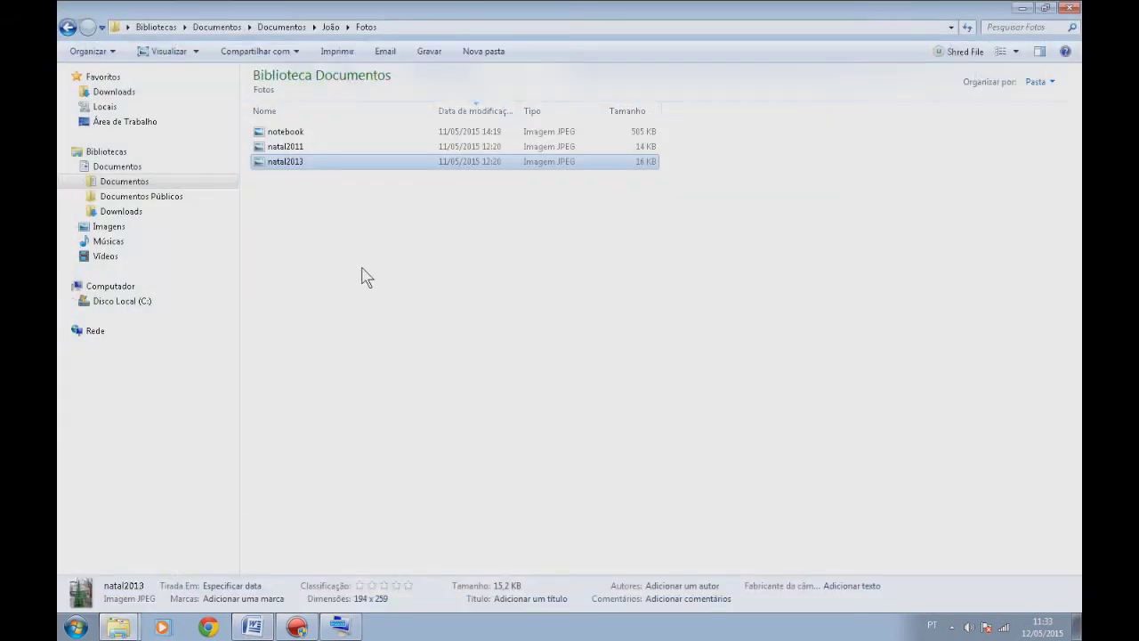
click(68, 27)
click(67, 27)
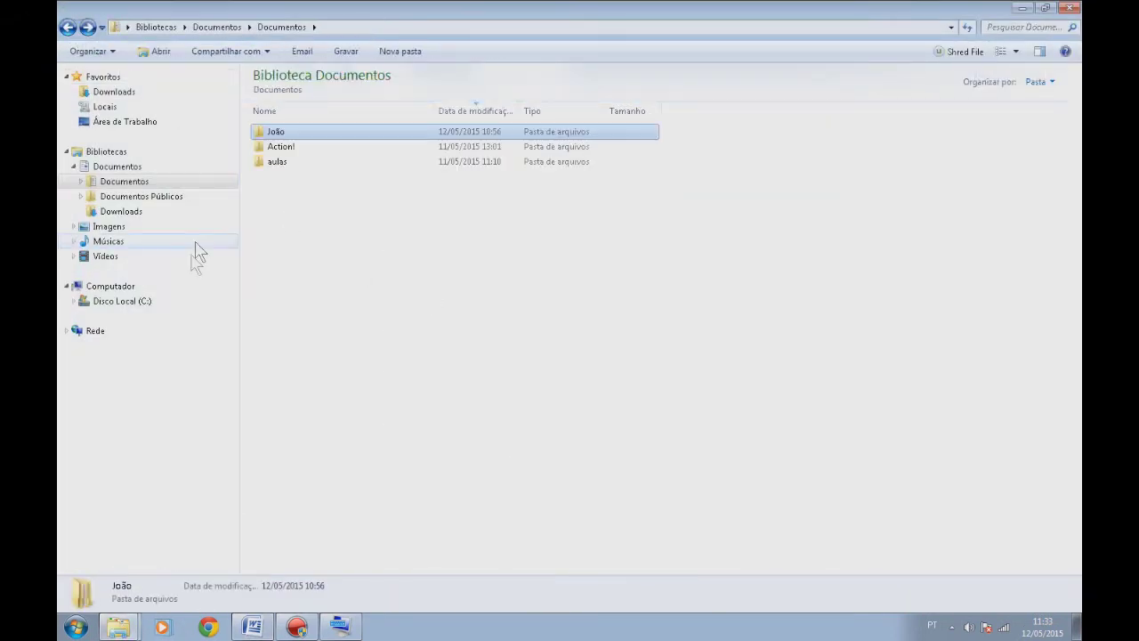
click(129, 181)
double_click(278, 134)
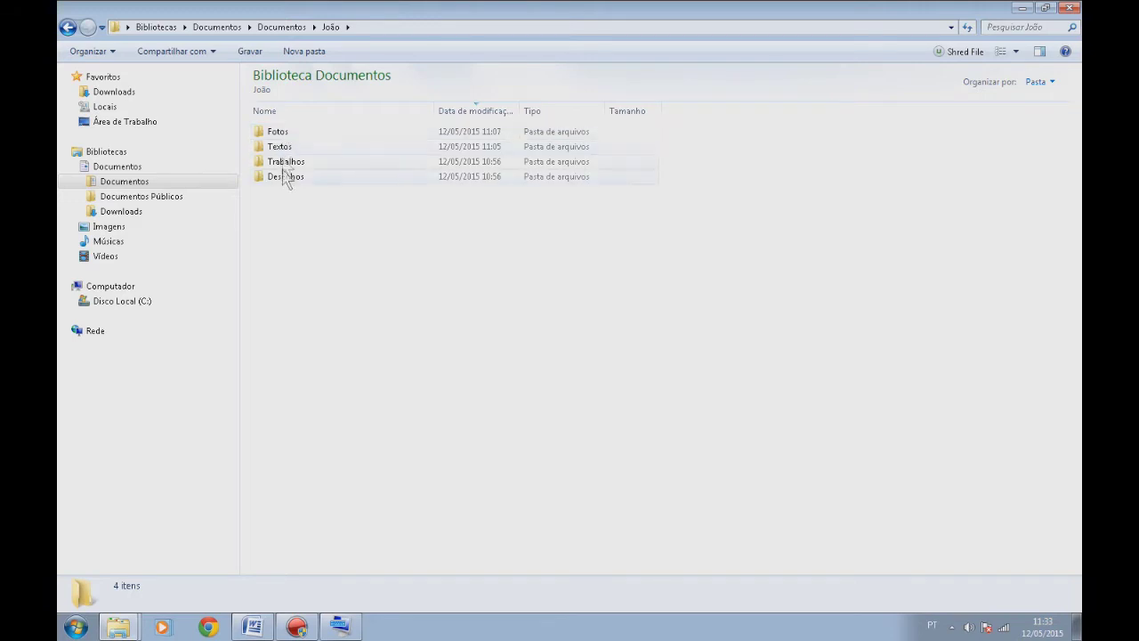
Step: Return to the Documentos folder within the Documentos library
click(116, 168)
click(133, 183)
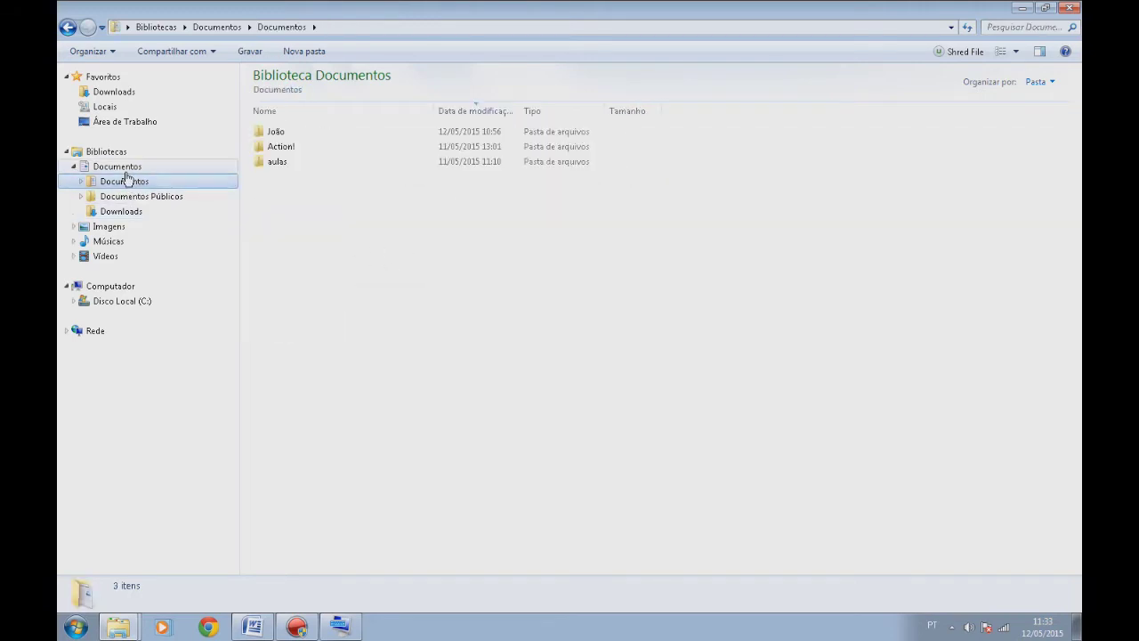
click(116, 167)
click(134, 182)
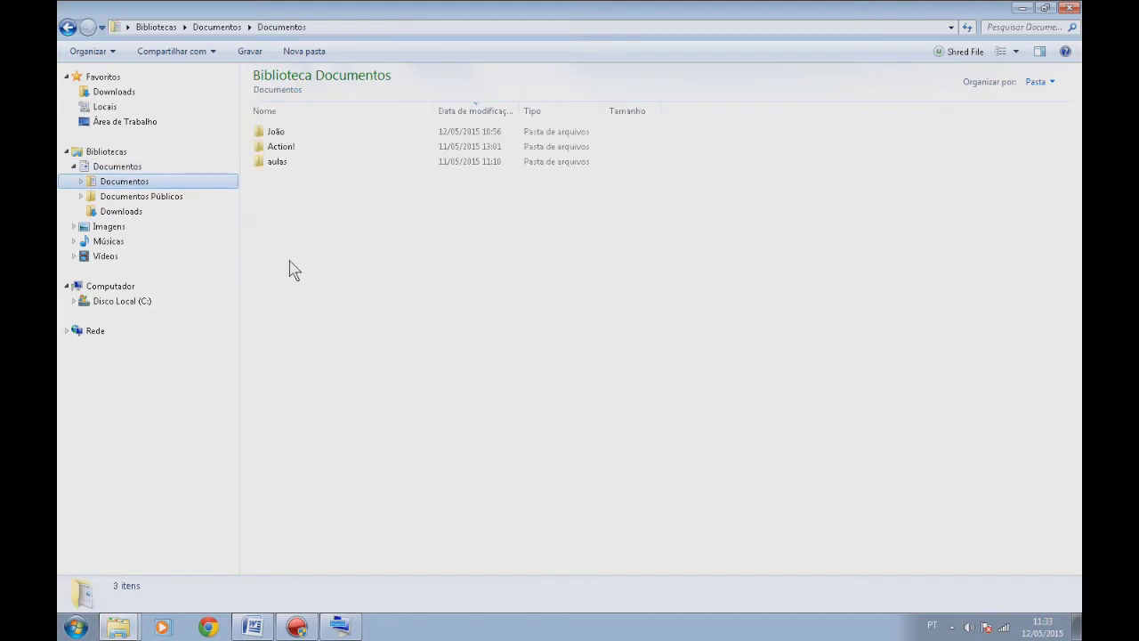
Step: Rename the first folder in Documentos with a different person's first name
click(279, 130)
click(456, 285)
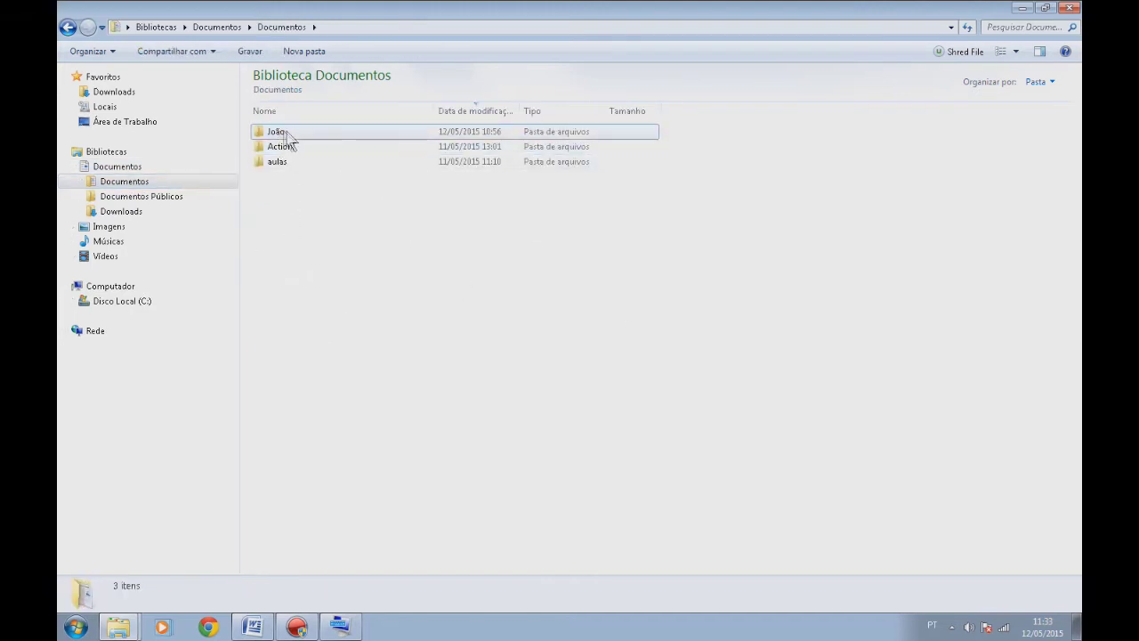
right_click(281, 136)
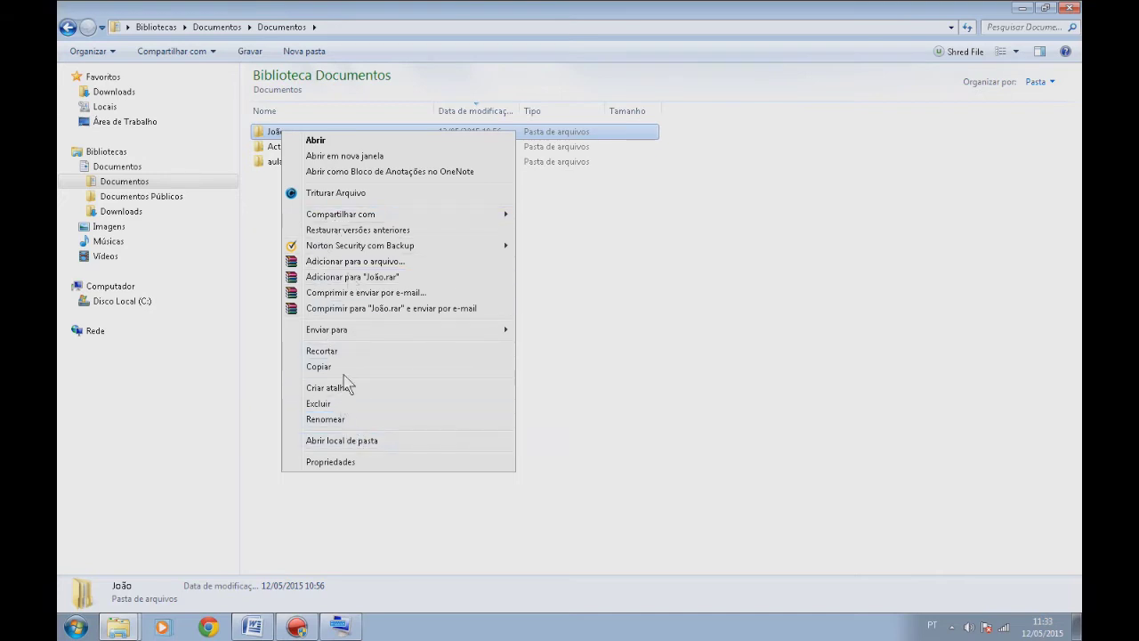
click(525, 263)
right_click(275, 130)
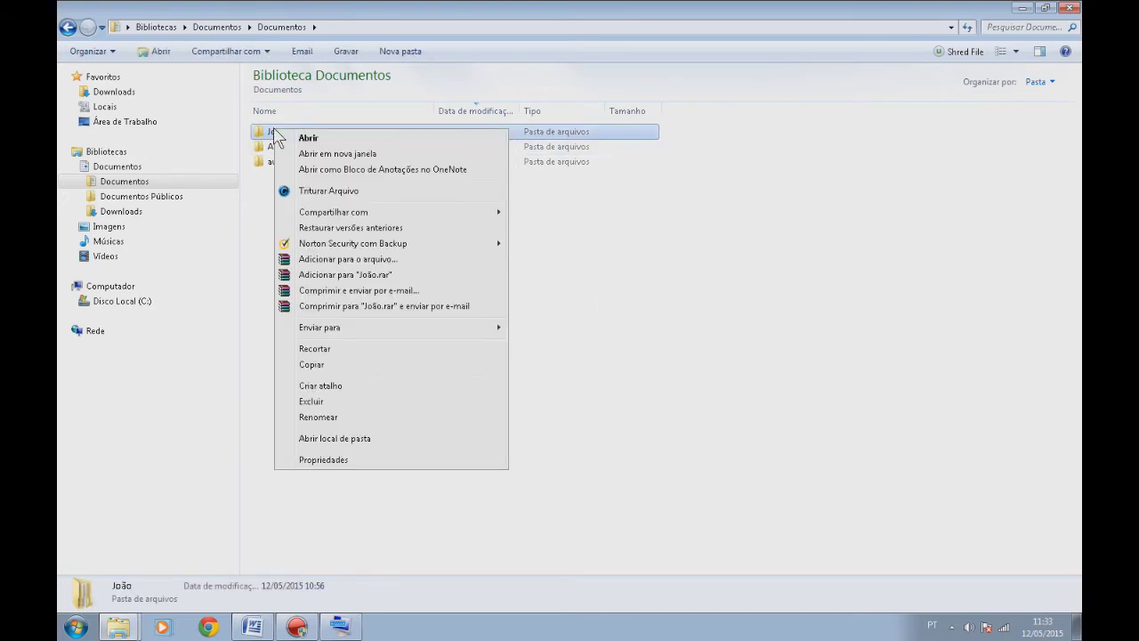
click(329, 417)
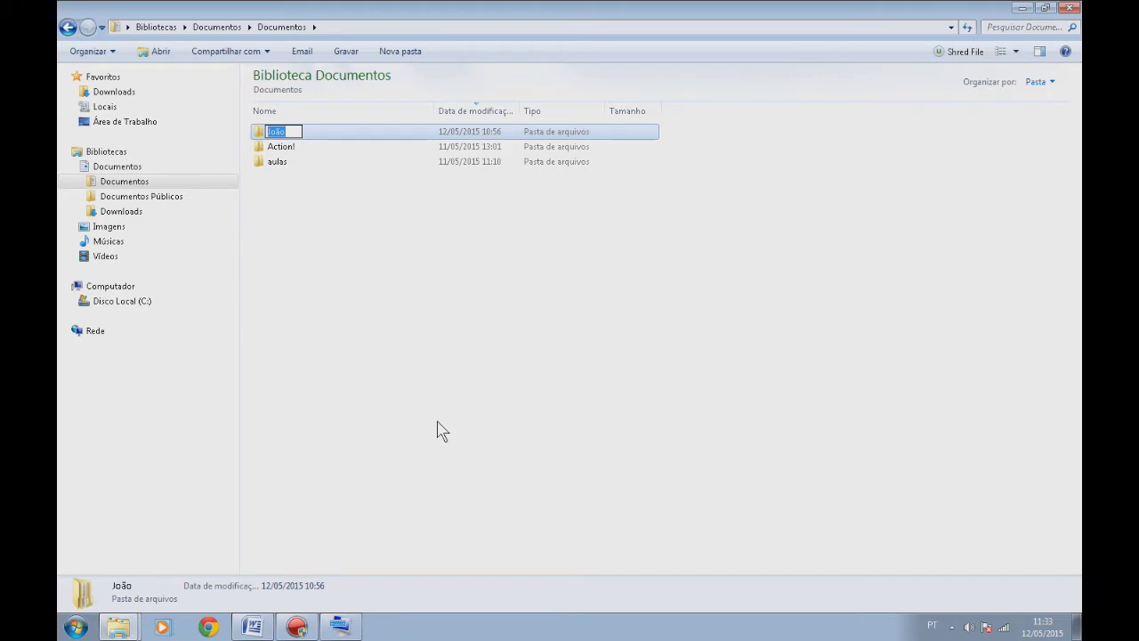
text(Henrique)
key(Return)
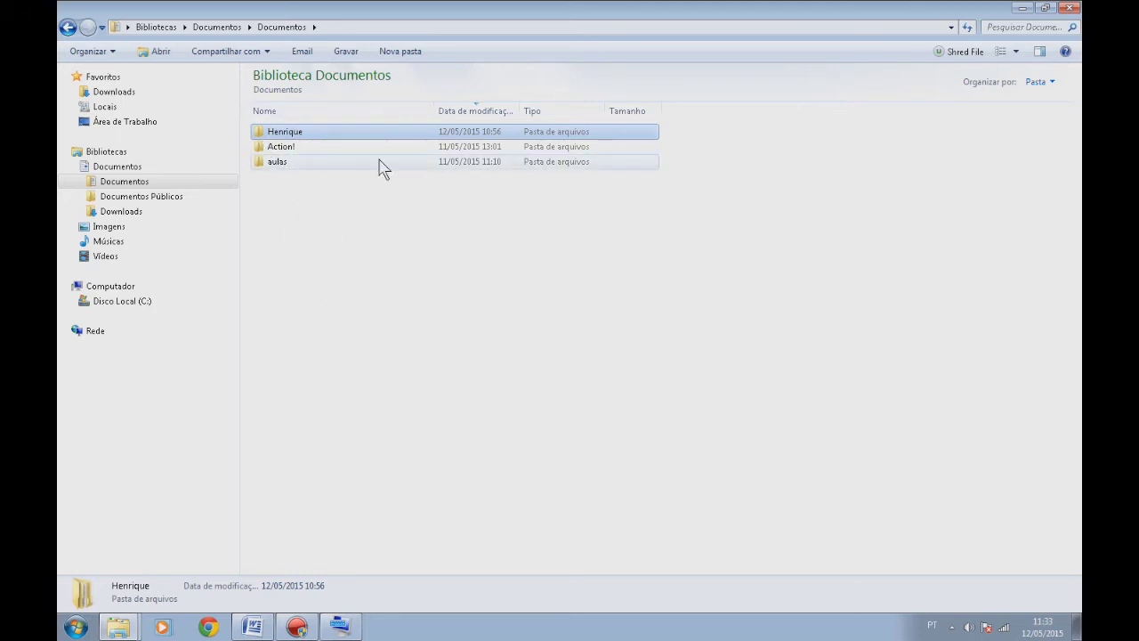
Step: Open the renamed folder and rename its Fotos subfolder as "Fotos do natal"
double_click(282, 133)
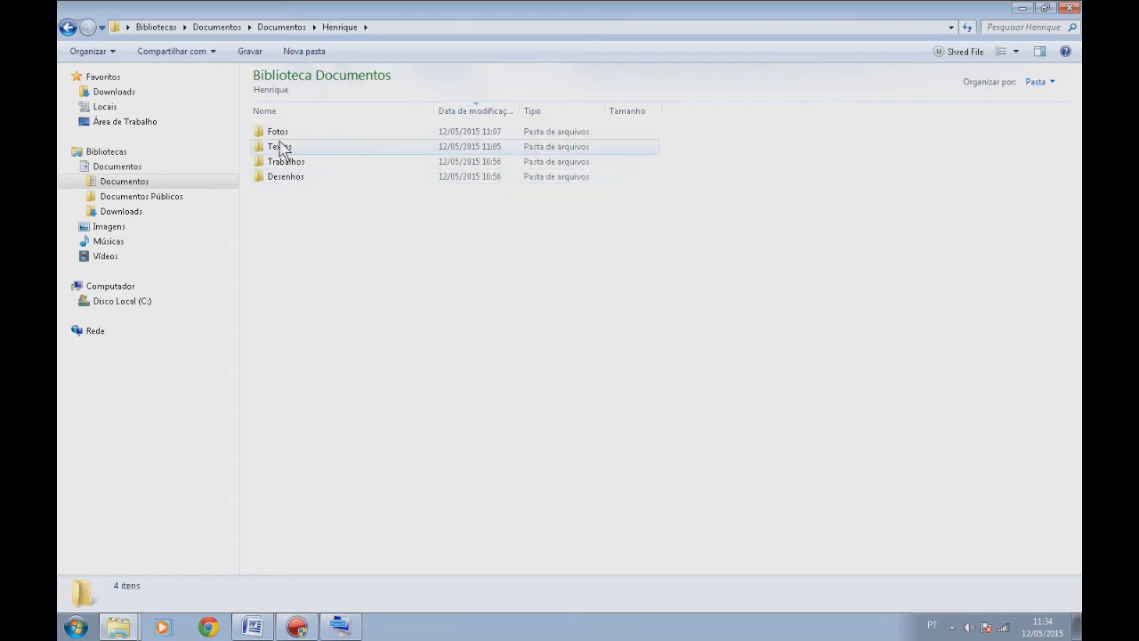
right_click(276, 135)
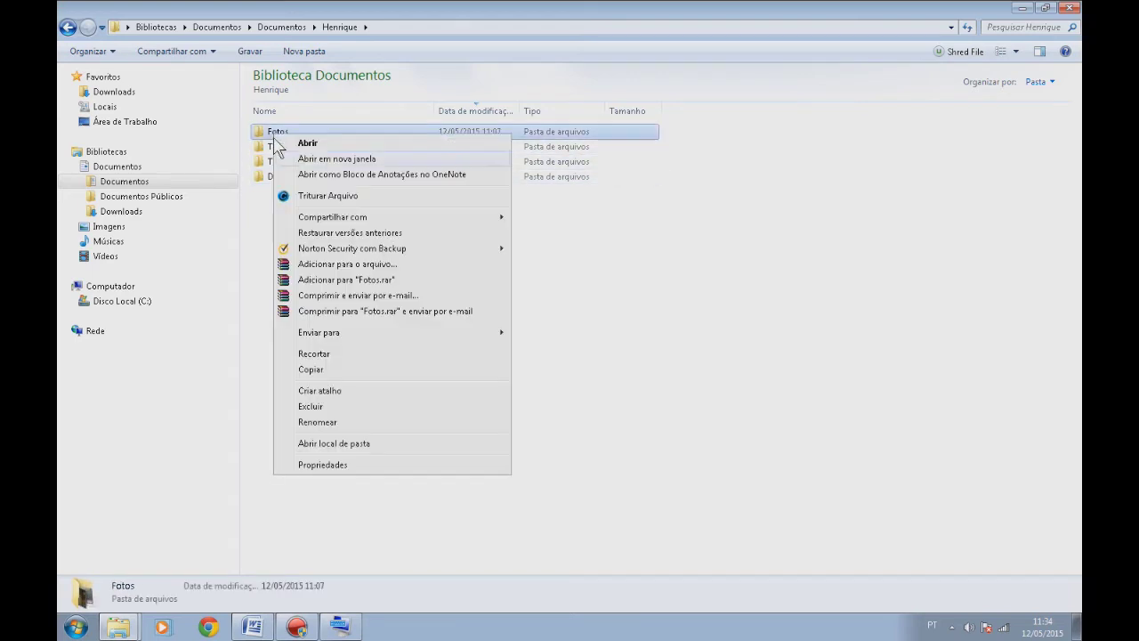
click(317, 421)
click(294, 133)
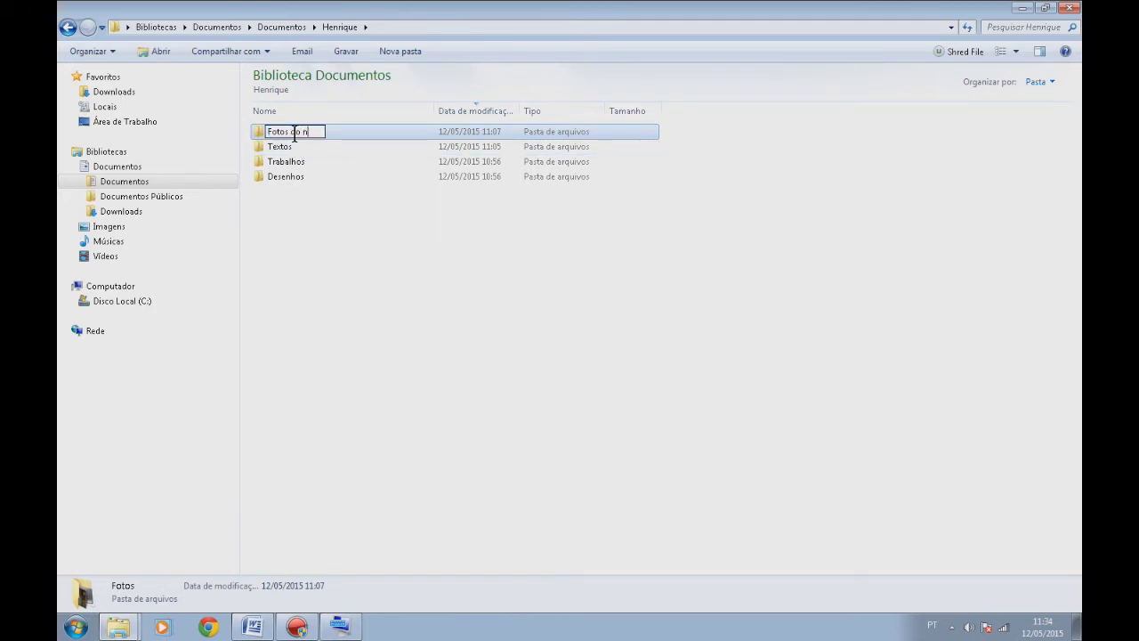
key(Return)
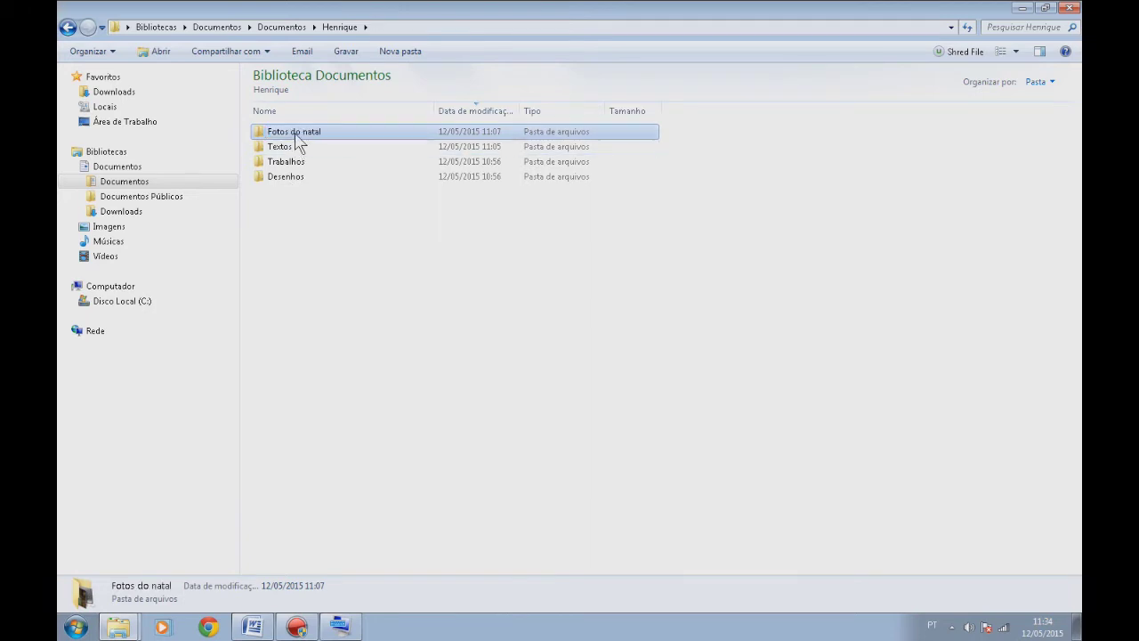
click(365, 226)
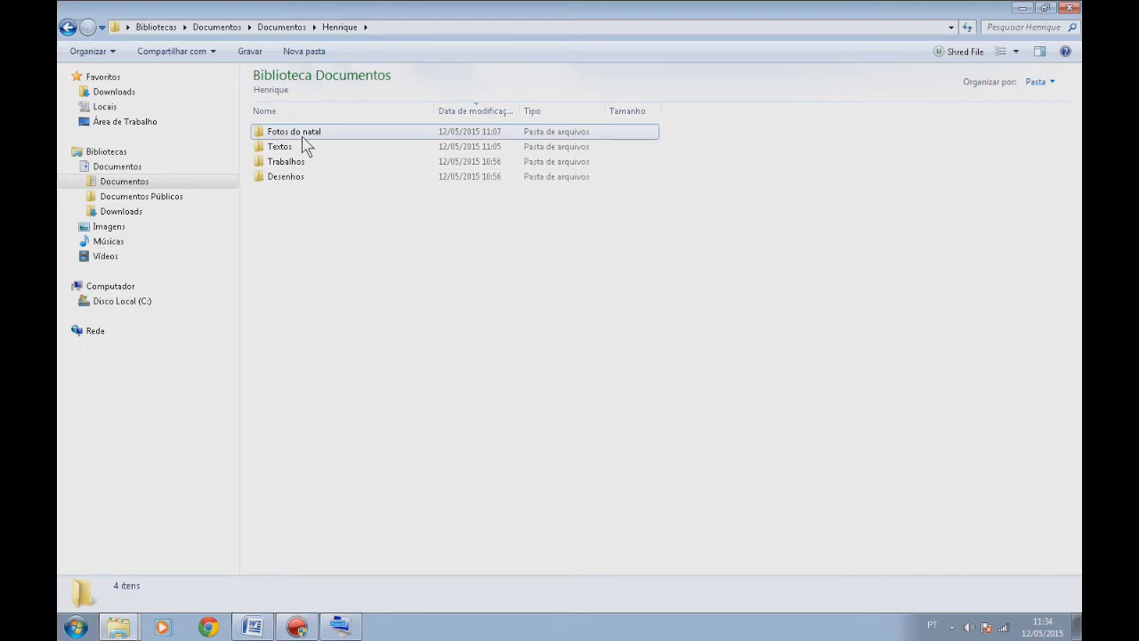
Step: View the contents of the Fotos do natal and Textos folders, and return to their parent folder
double_click(303, 135)
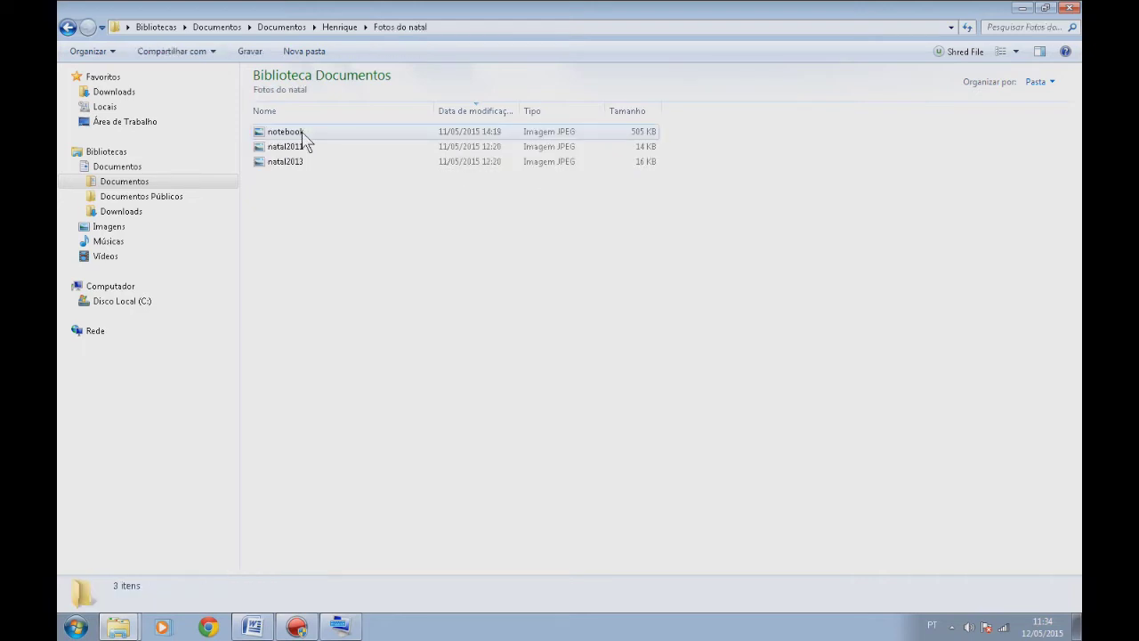
click(68, 27)
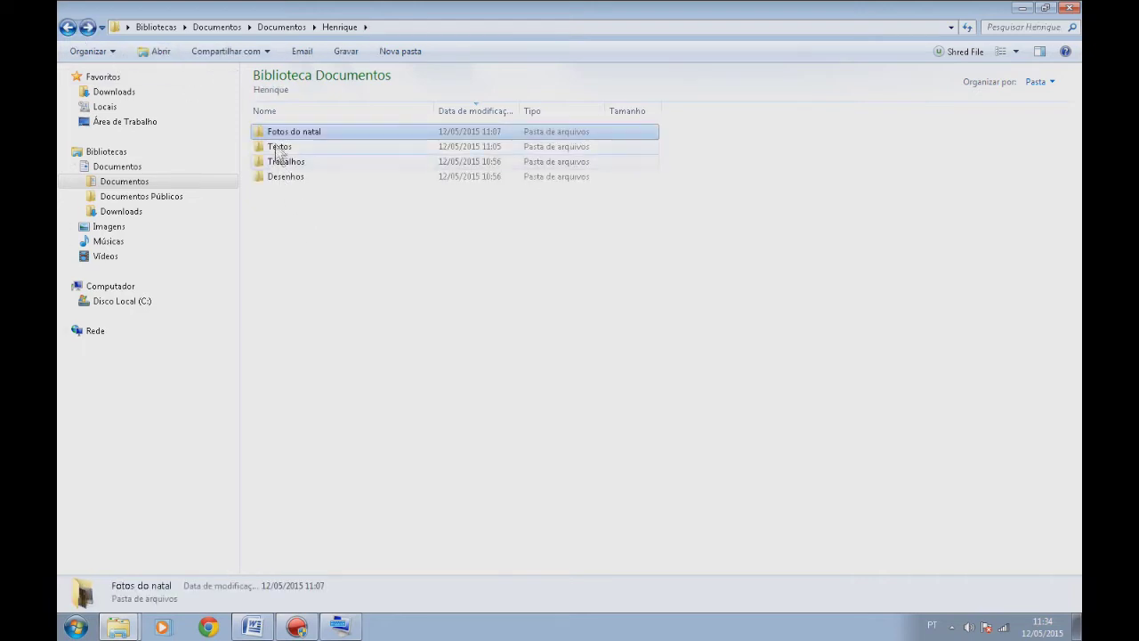
double_click(279, 147)
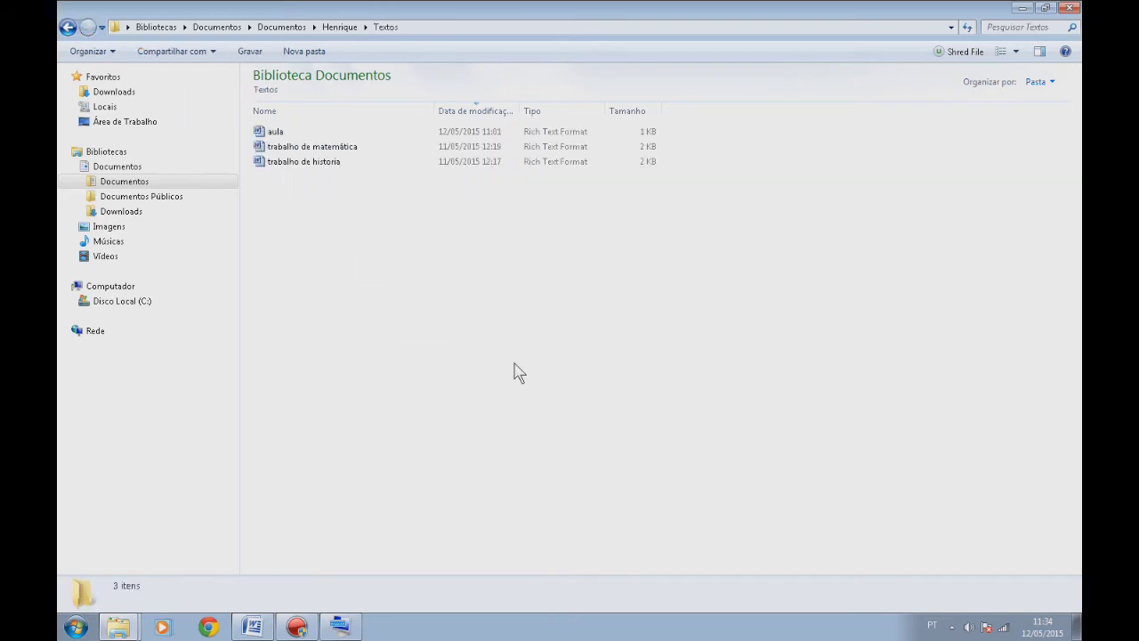
click(67, 26)
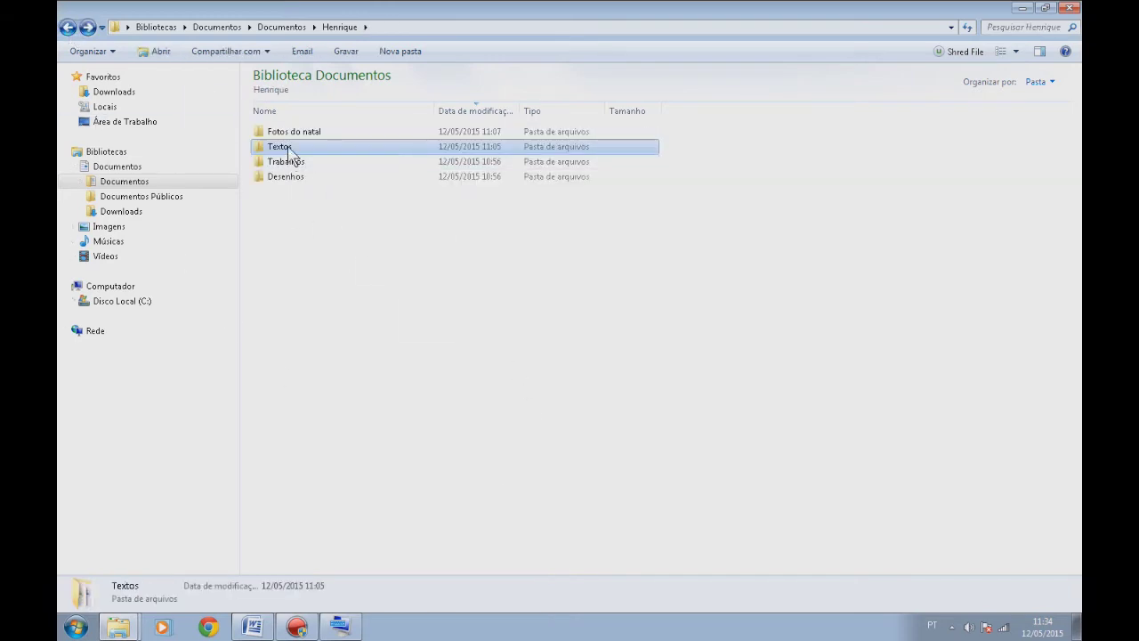
double_click(293, 147)
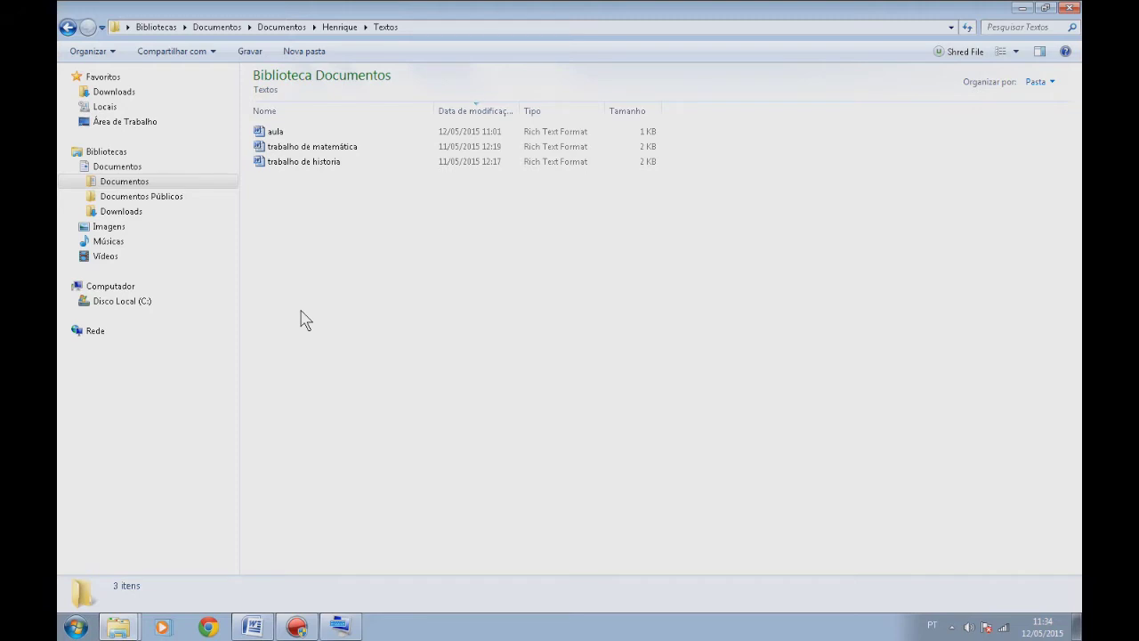
click(67, 27)
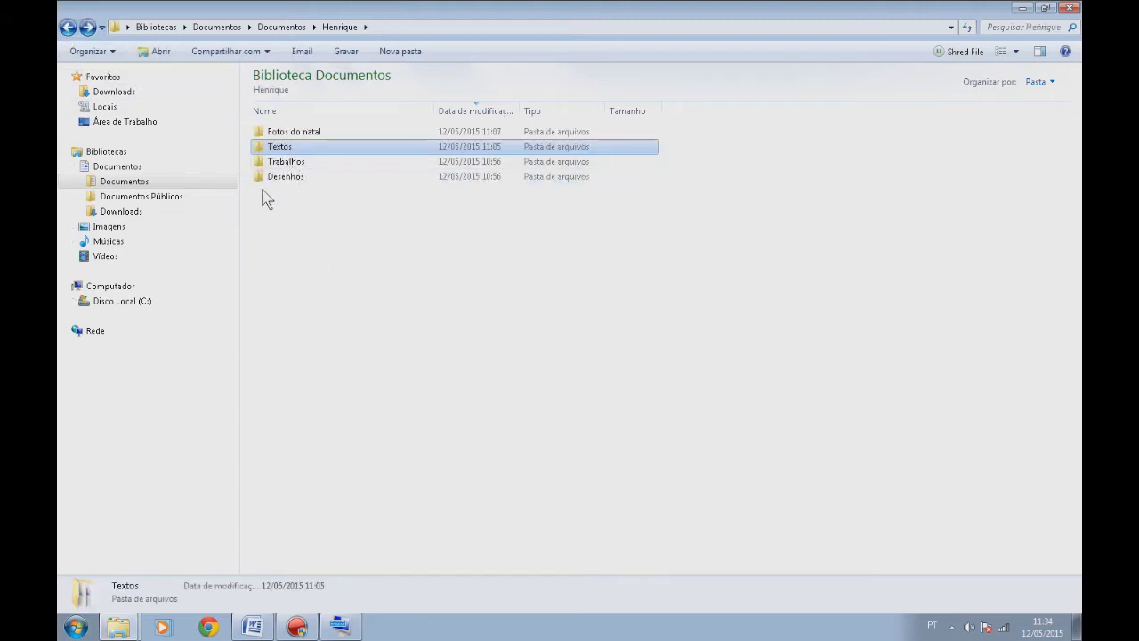
click(336, 290)
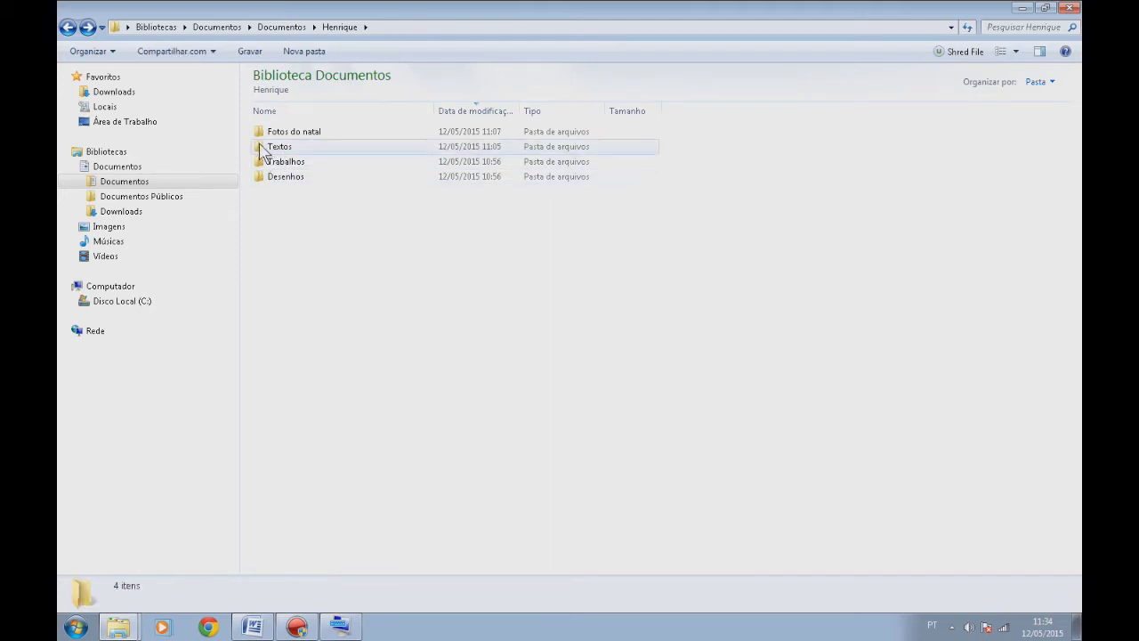
Step: Open the Textos folder and look at the options for creating a new item in it
double_click(260, 146)
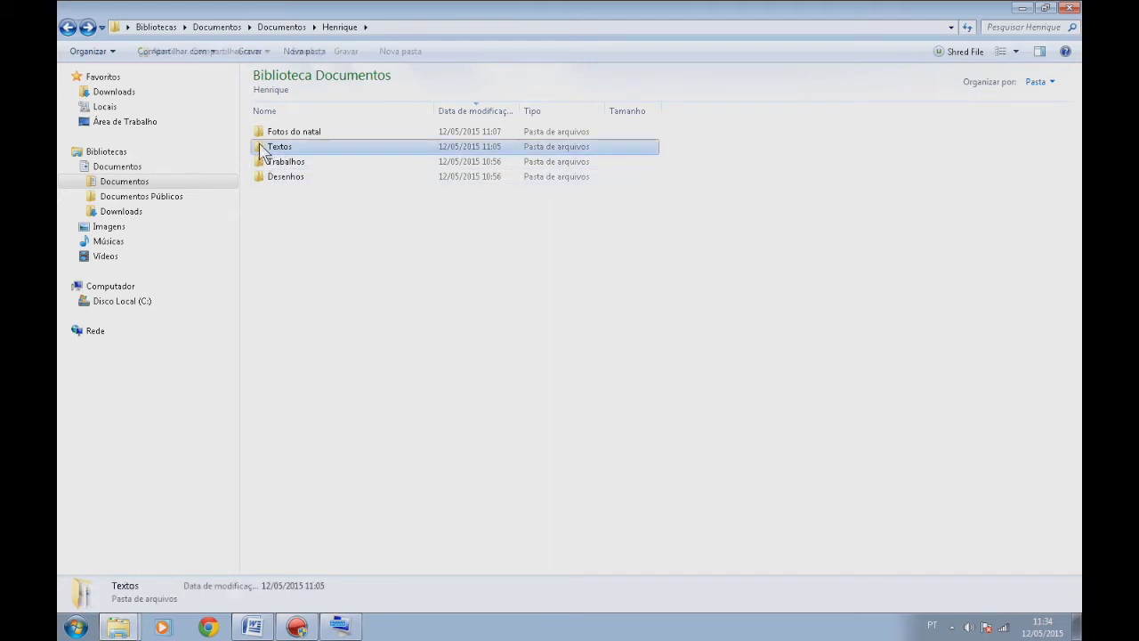
right_click(291, 299)
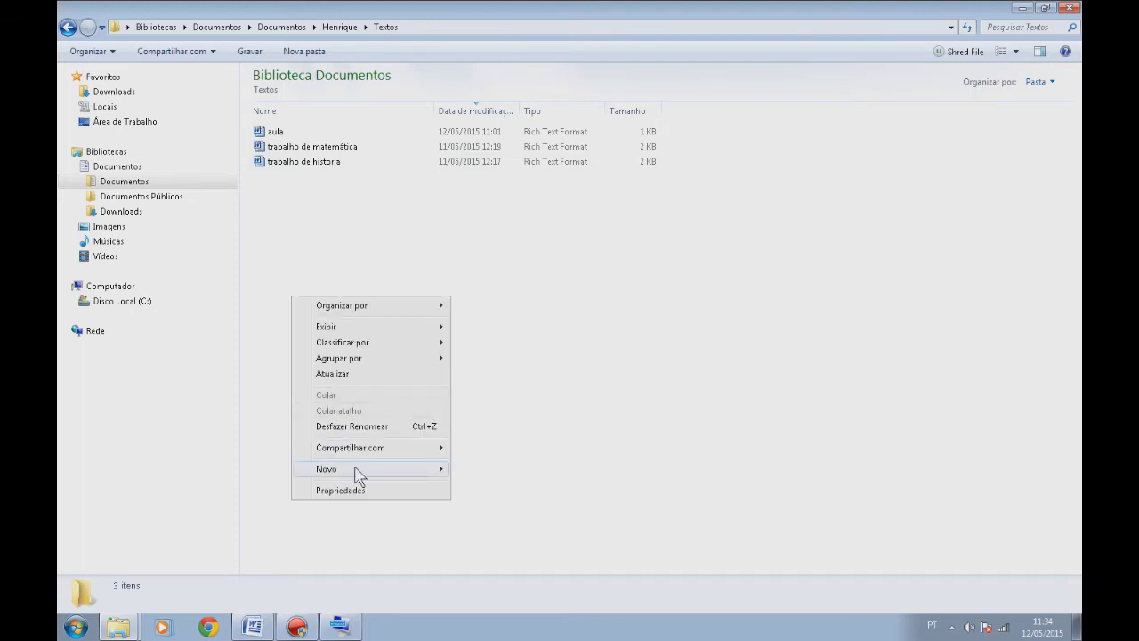
mouse_move(356, 471)
click(714, 529)
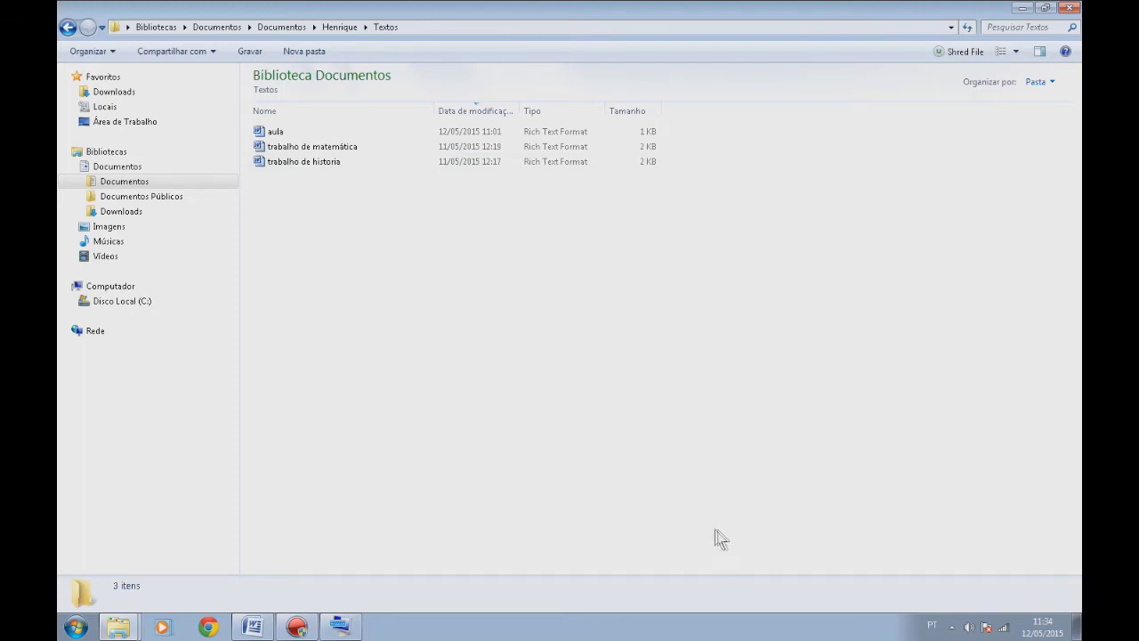
Step: Create a new folder named "Matematica" inside the Textos folder
right_click(371, 321)
mouse_move(437, 495)
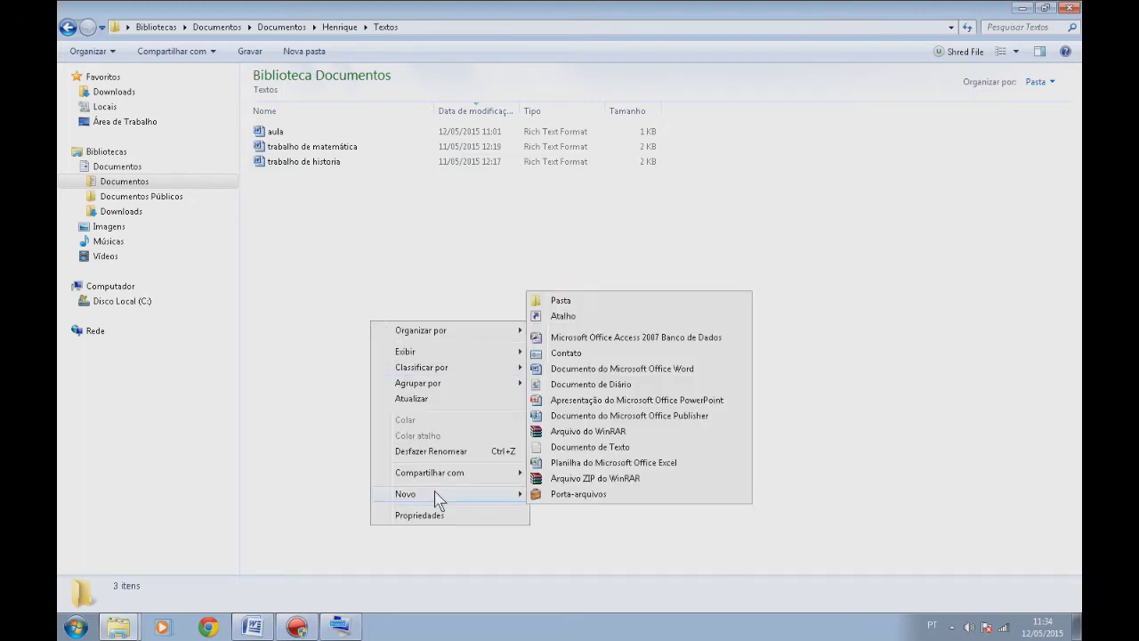
click(572, 307)
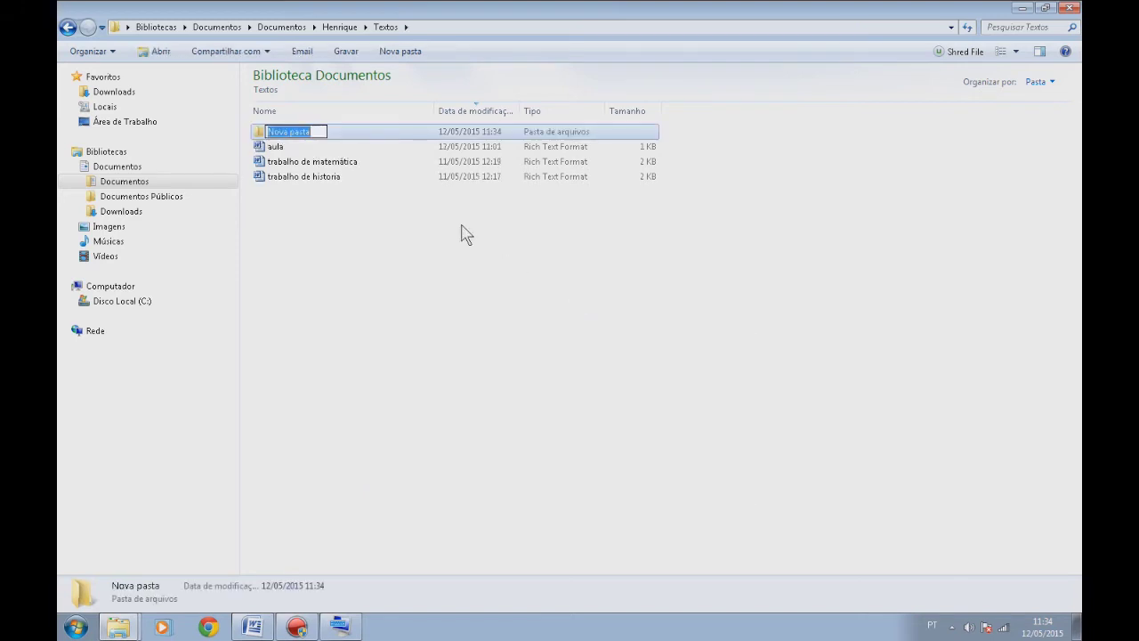
text(Ma)
key(Return)
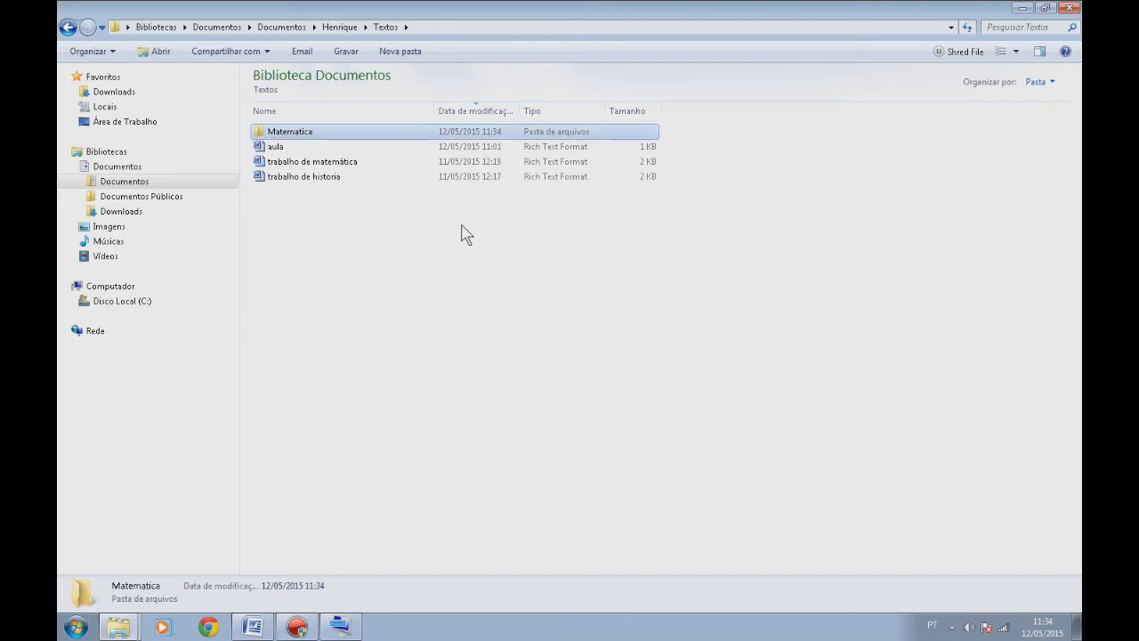
Step: Create another new folder named "Historia" inside the Textos folder
right_click(372, 235)
mouse_move(445, 411)
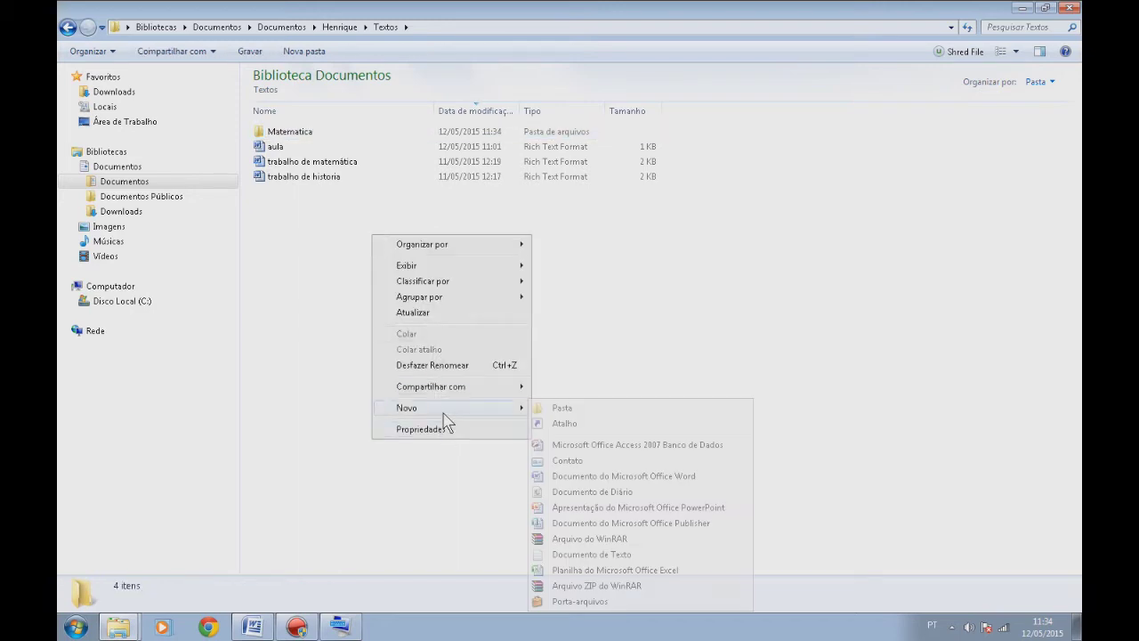
click(588, 414)
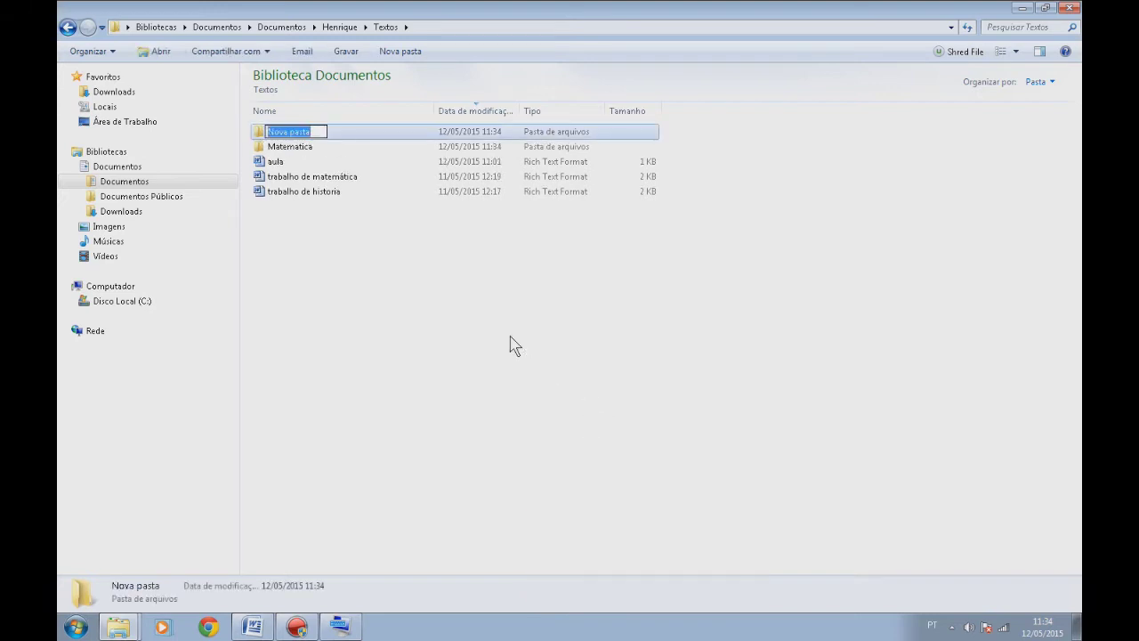
text(Historia)
key(Return)
Step: Create a third new folder named "Informática" inside the Textos folder
right_click(395, 321)
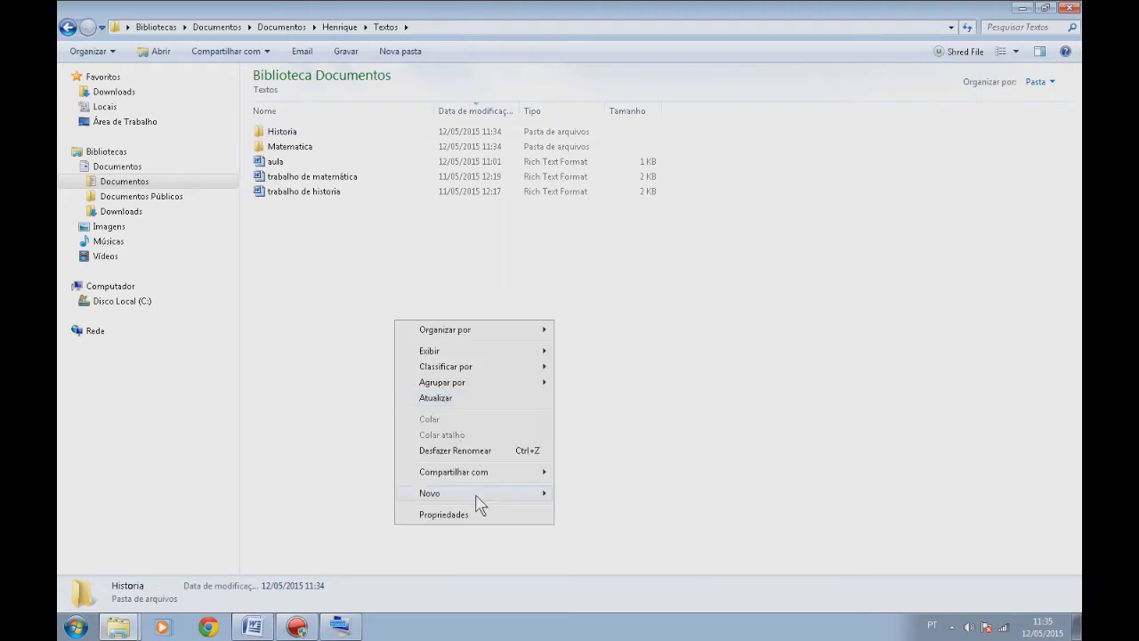
right_click(316, 322)
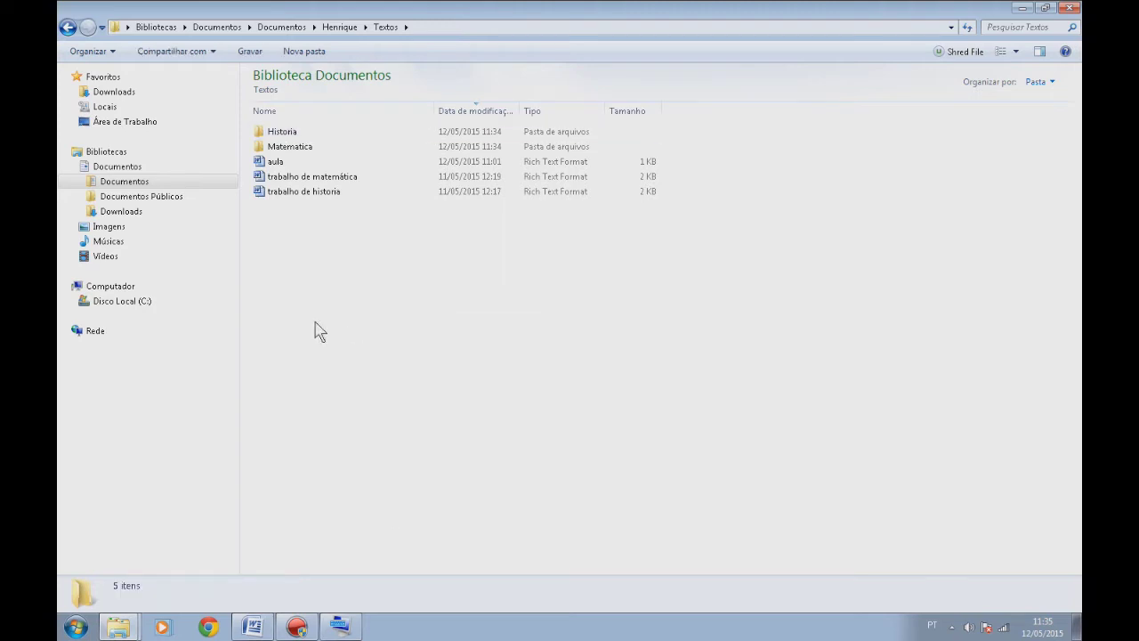
mouse_move(371, 496)
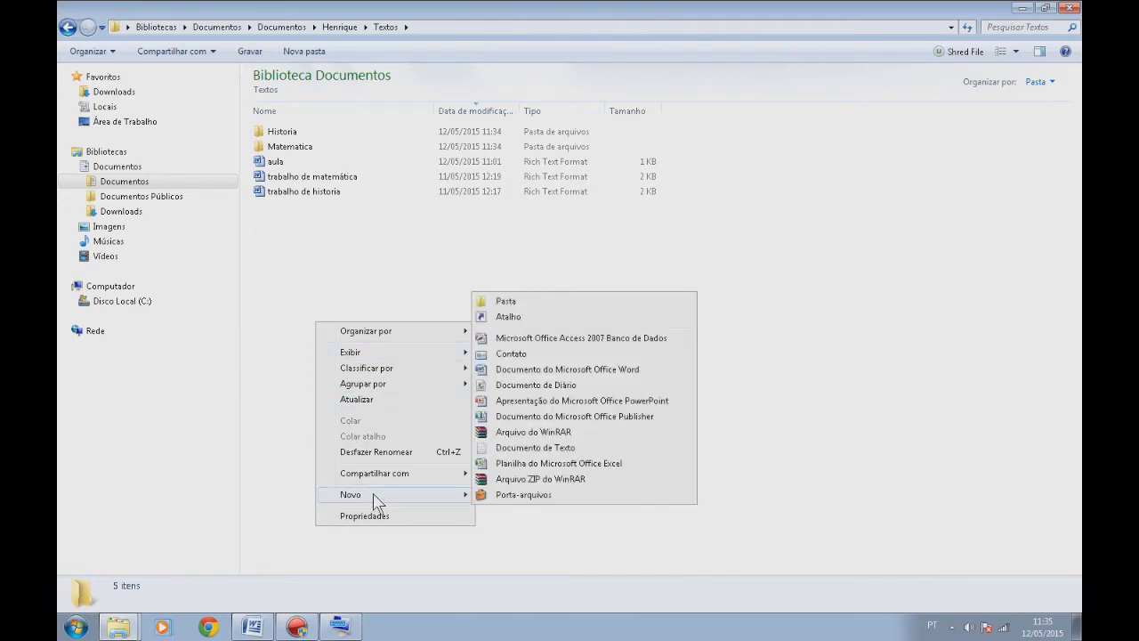
click(502, 303)
text(1)
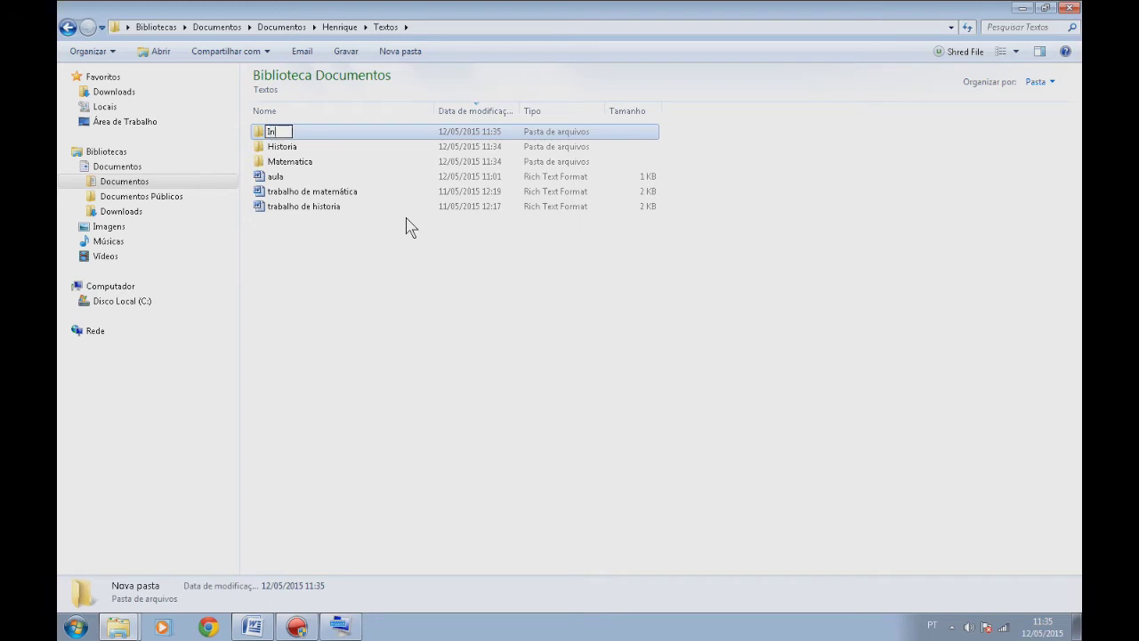
text(nformática)
key(Return)
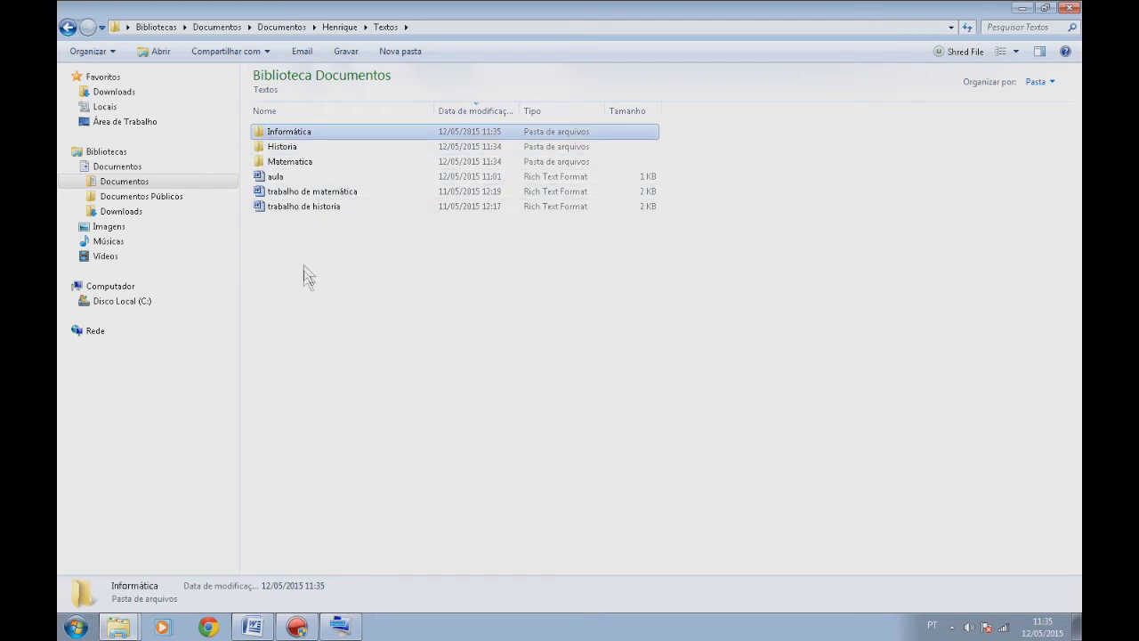
Step: Cut the aula file from Textos and paste it into the Informática folder
right_click(274, 179)
click(622, 311)
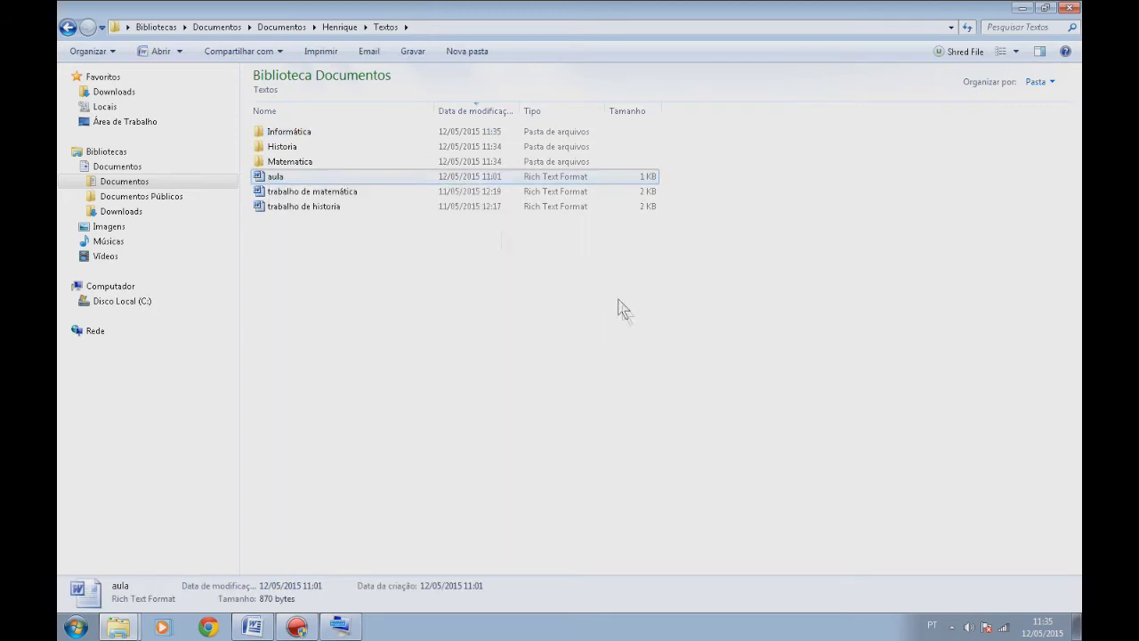
click(623, 311)
right_click(280, 178)
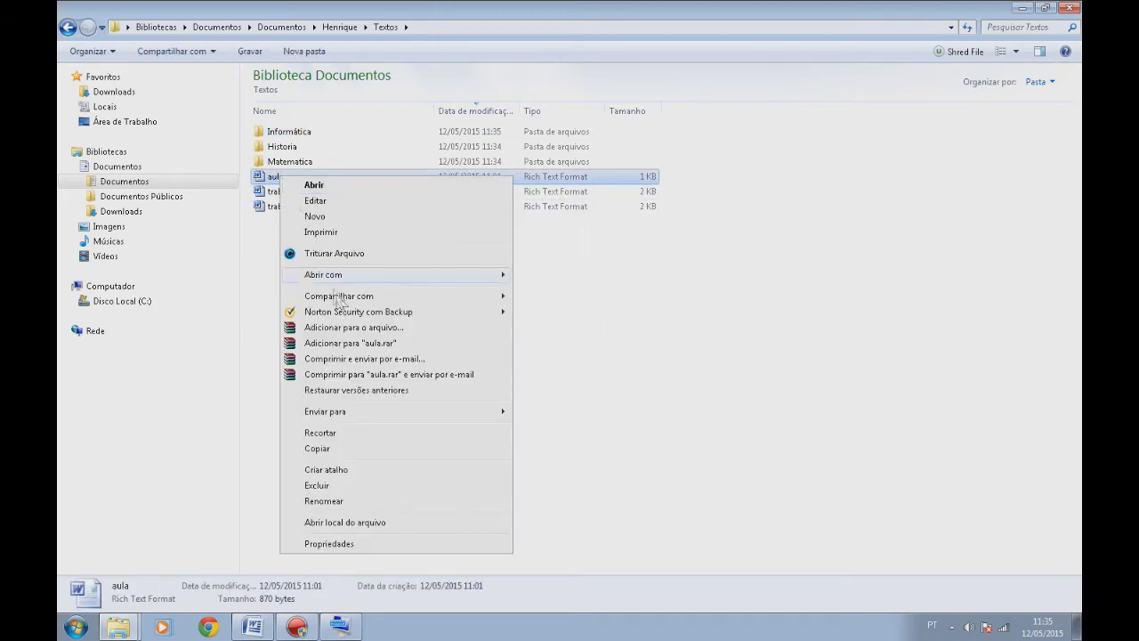
click(345, 436)
double_click(287, 134)
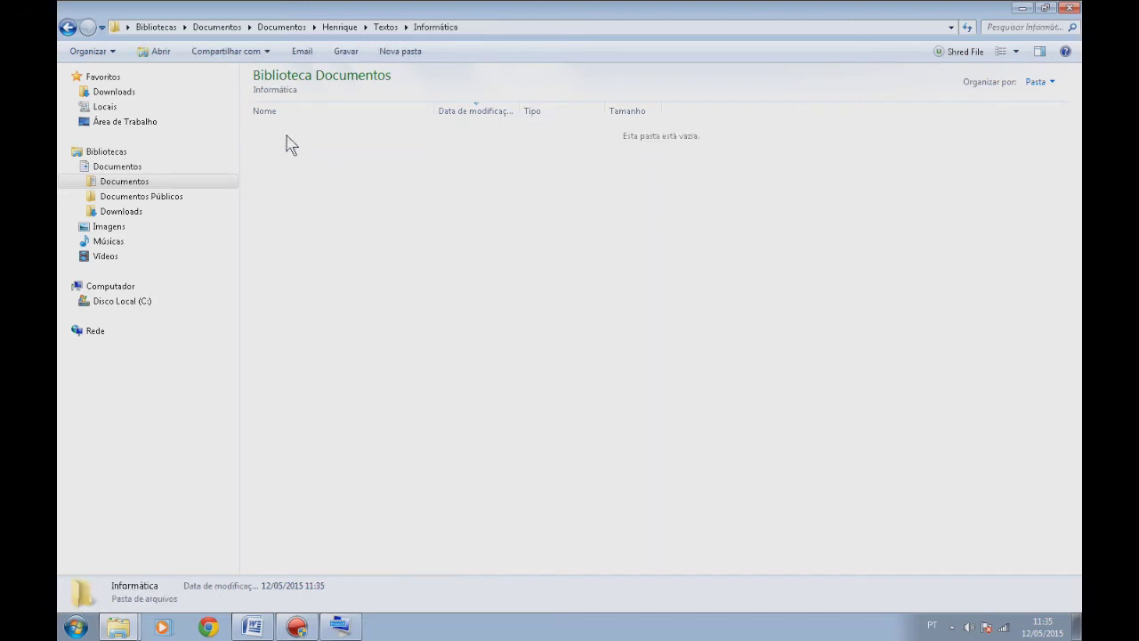
right_click(558, 294)
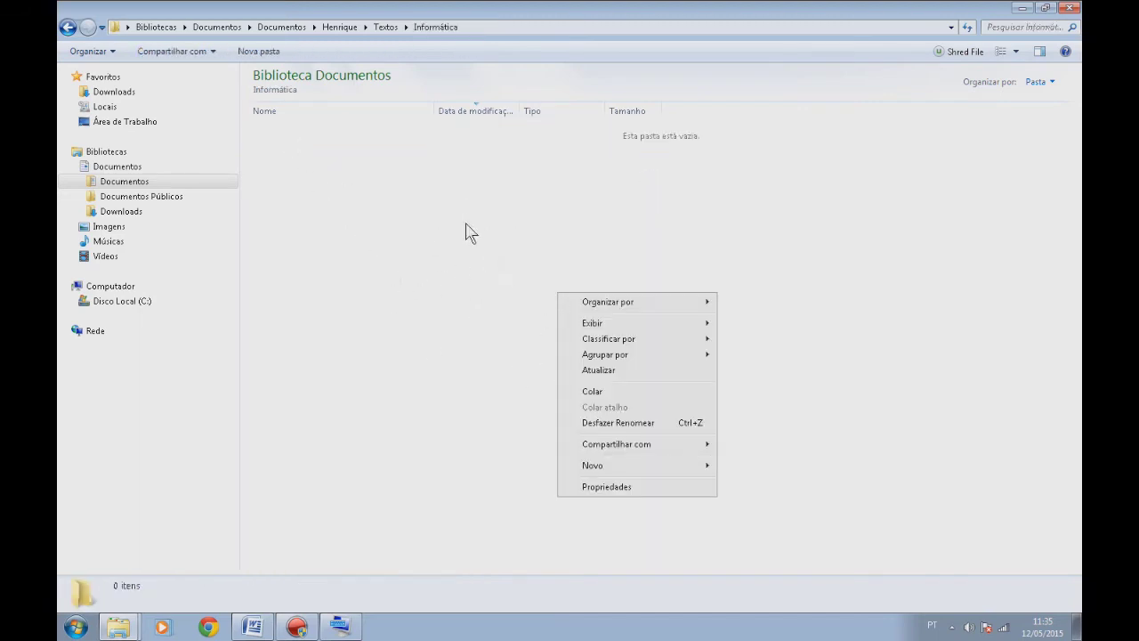
click(621, 392)
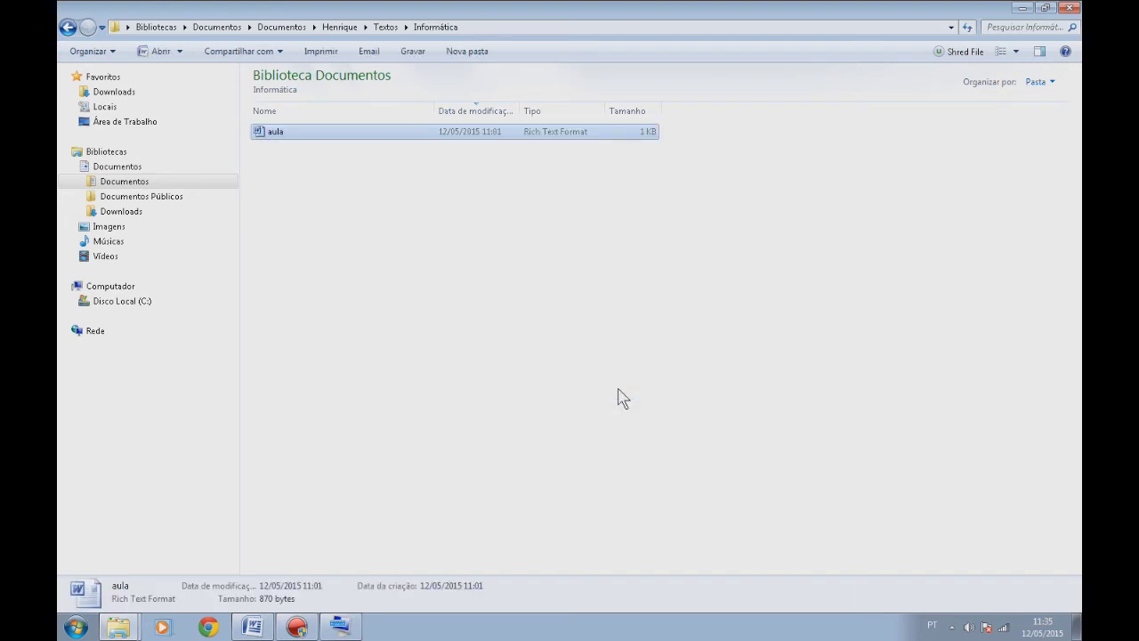
Step: Return to Textos, check the contents of the Informática folder, and go back to Textos
click(67, 27)
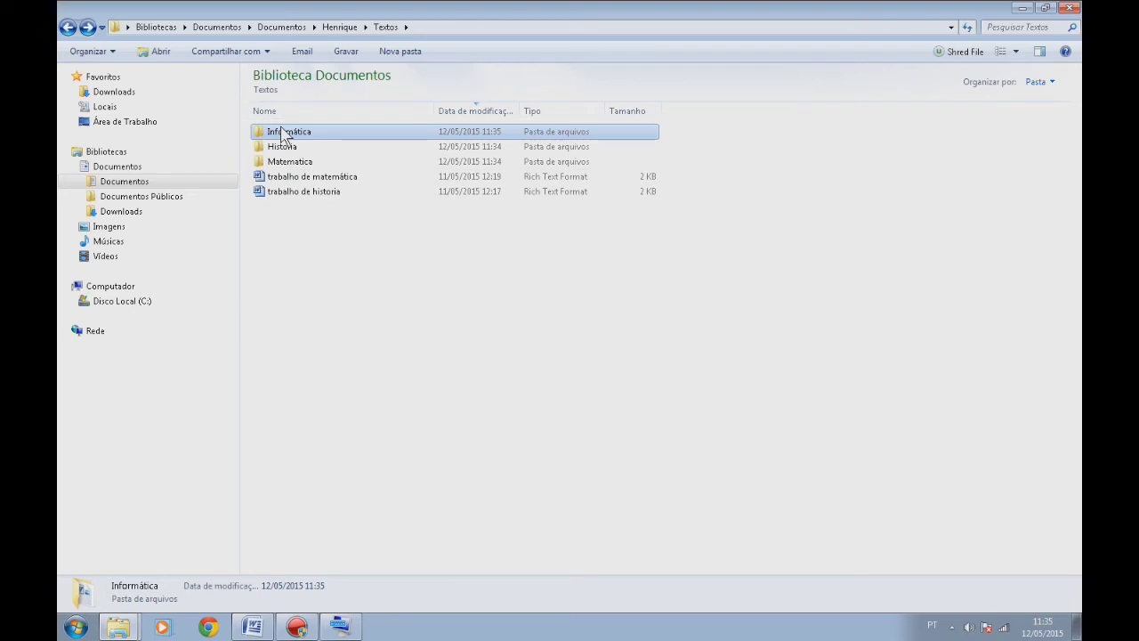
double_click(283, 133)
click(67, 28)
Step: Cut the "trabalho de matemática" file from Textos and paste it into the Matematica folder
right_click(281, 176)
click(310, 208)
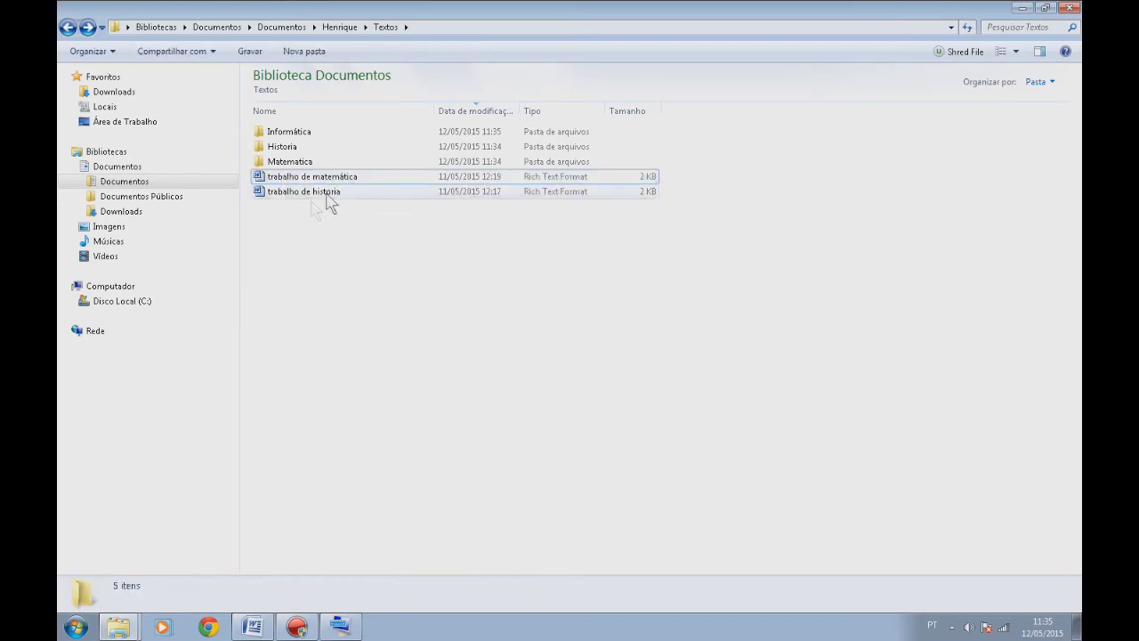
right_click(328, 178)
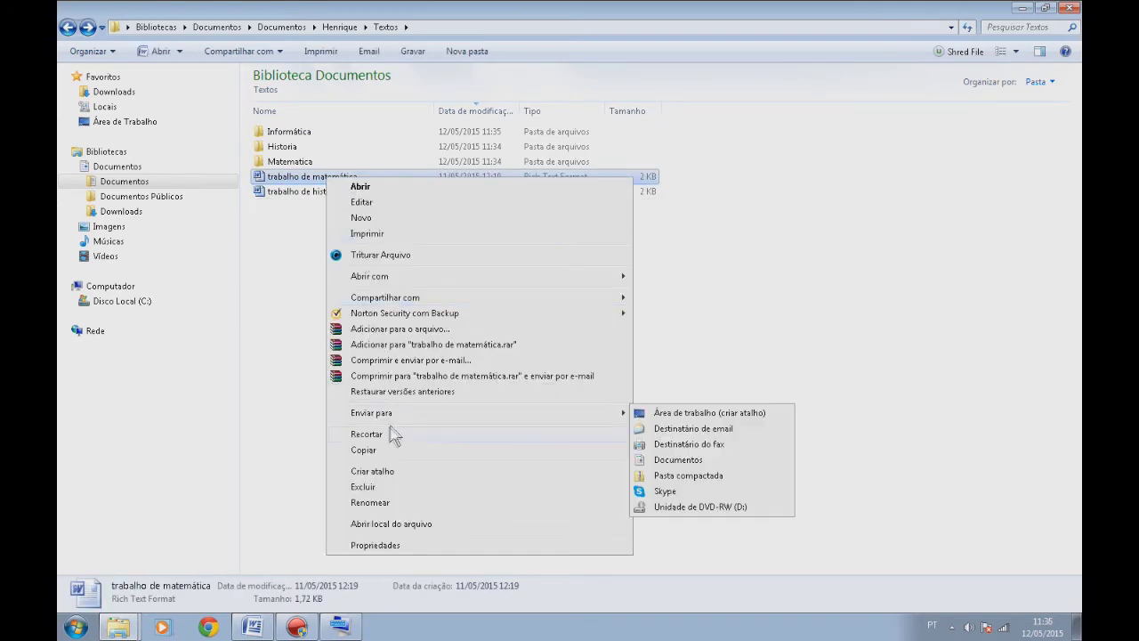
click(387, 434)
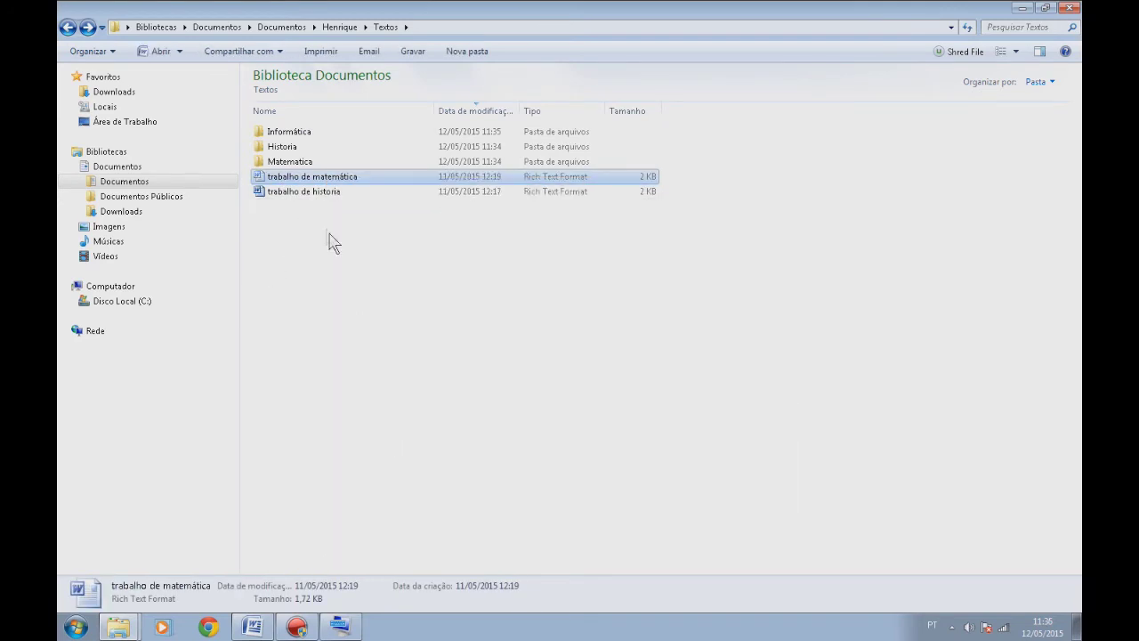
double_click(287, 161)
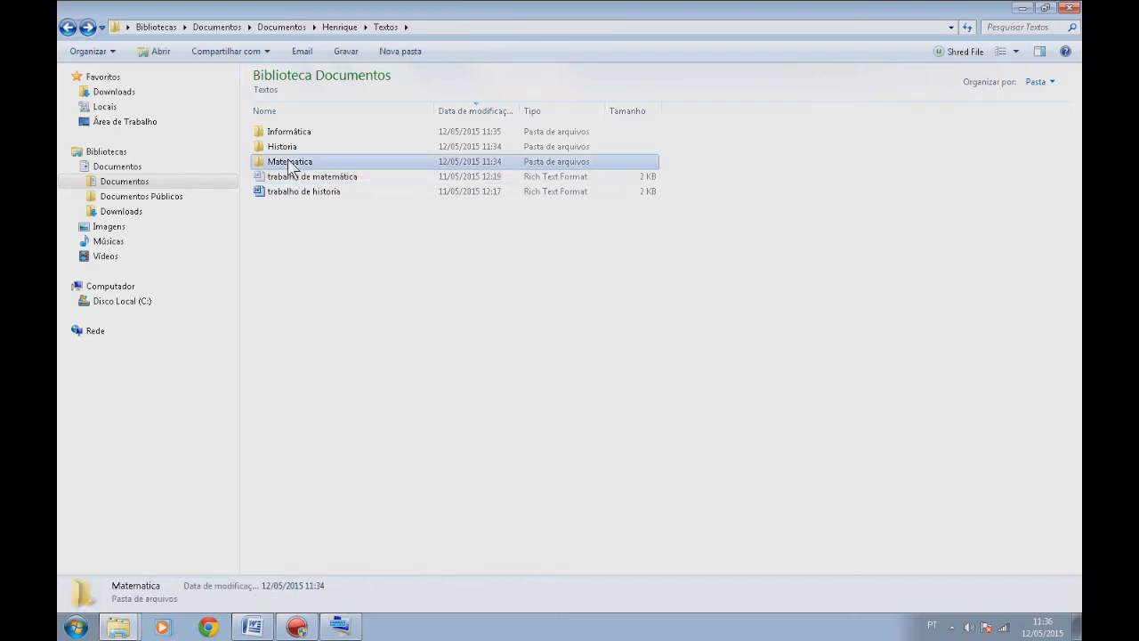
right_click(336, 294)
click(380, 382)
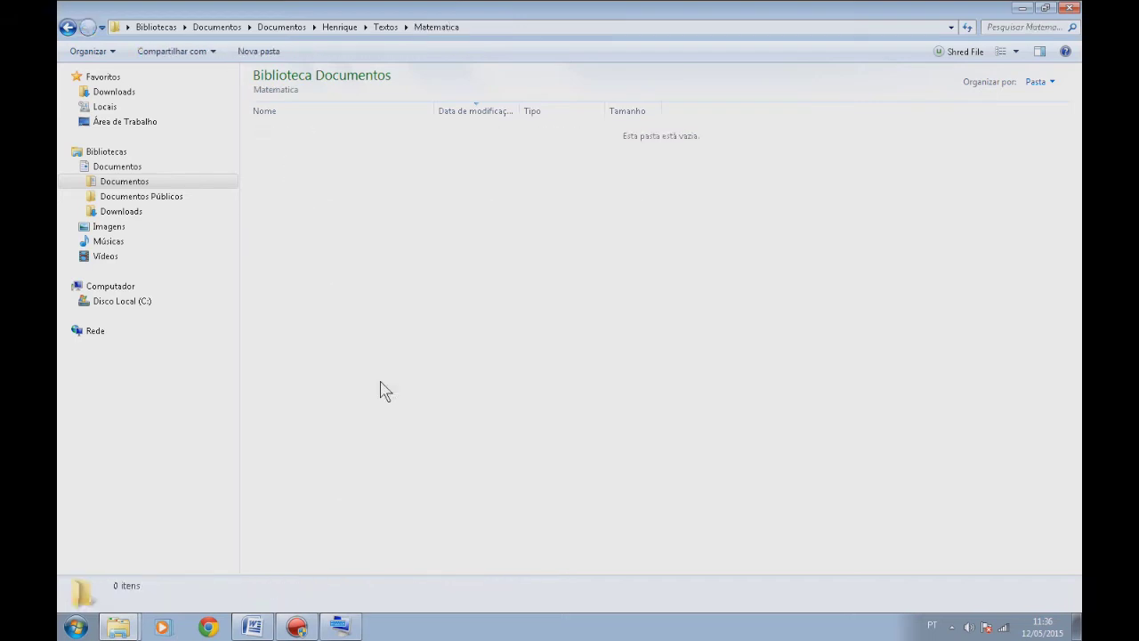
Step: Go back to Textos, check the contents of the Matematica folder, and return to Textos
click(68, 26)
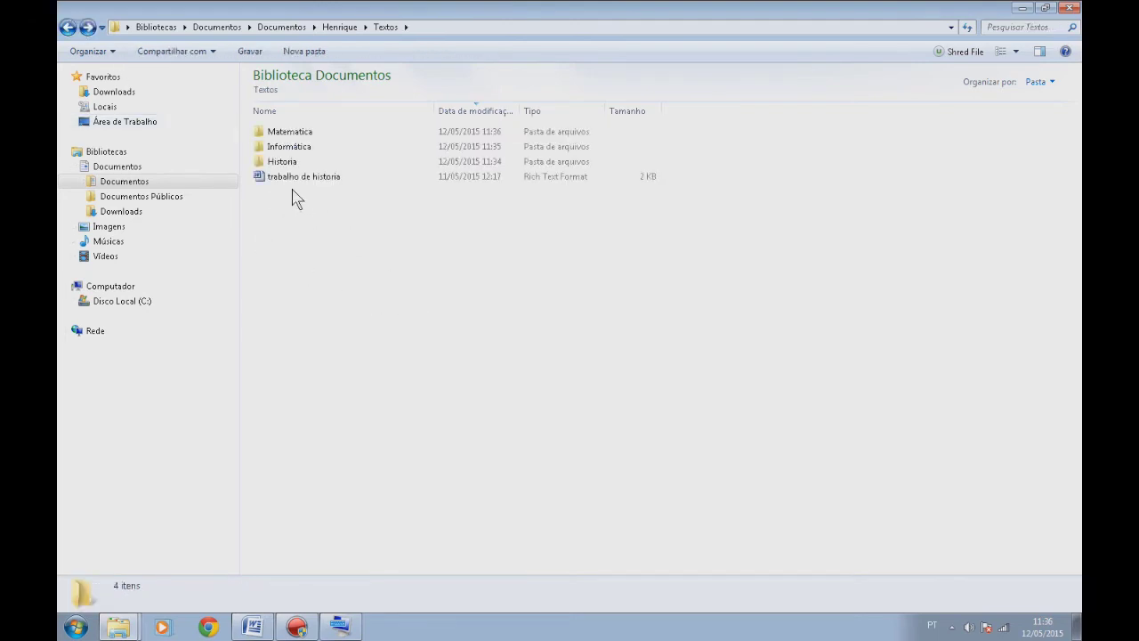
double_click(292, 133)
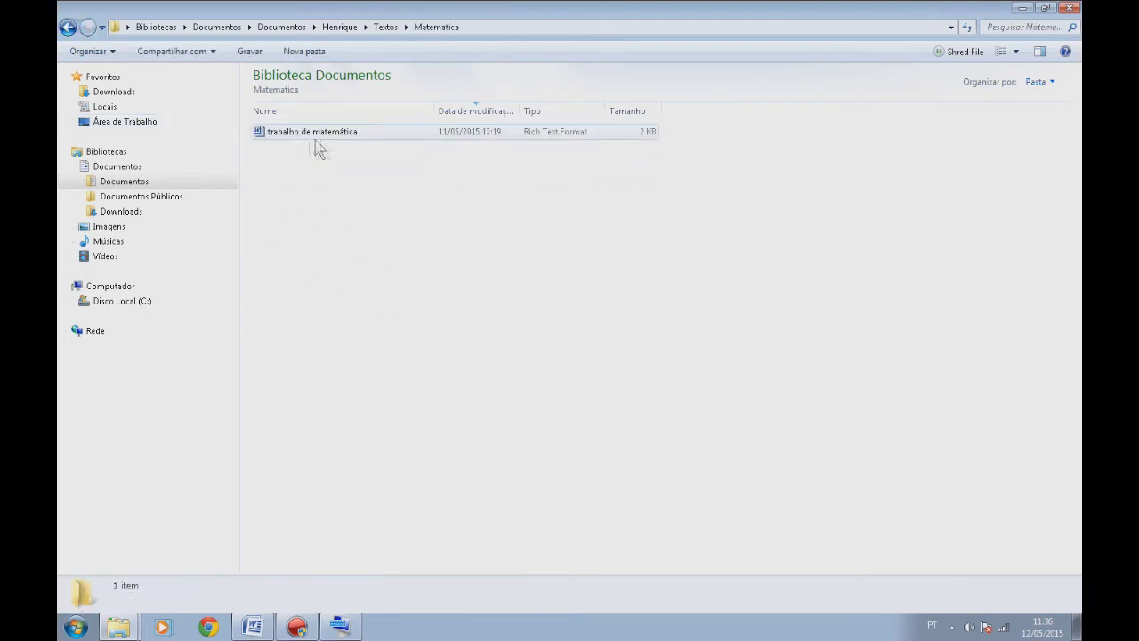
click(67, 27)
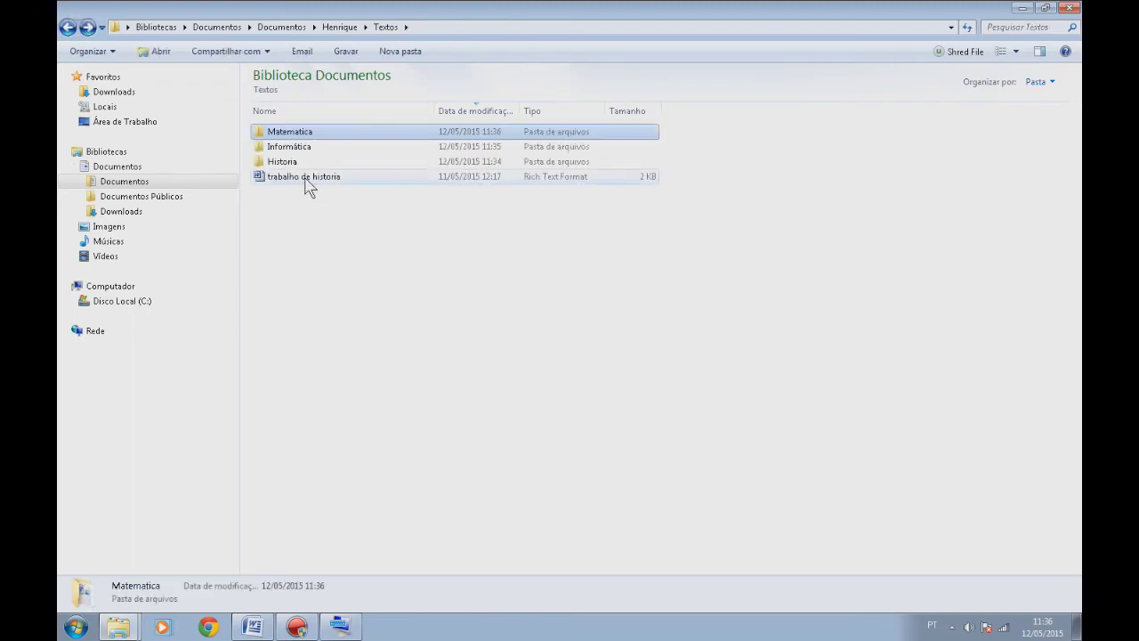
Step: Cut the "trabalho de historia" file from Textos and paste it into the Historia folder
right_click(306, 183)
click(268, 183)
right_click(269, 183)
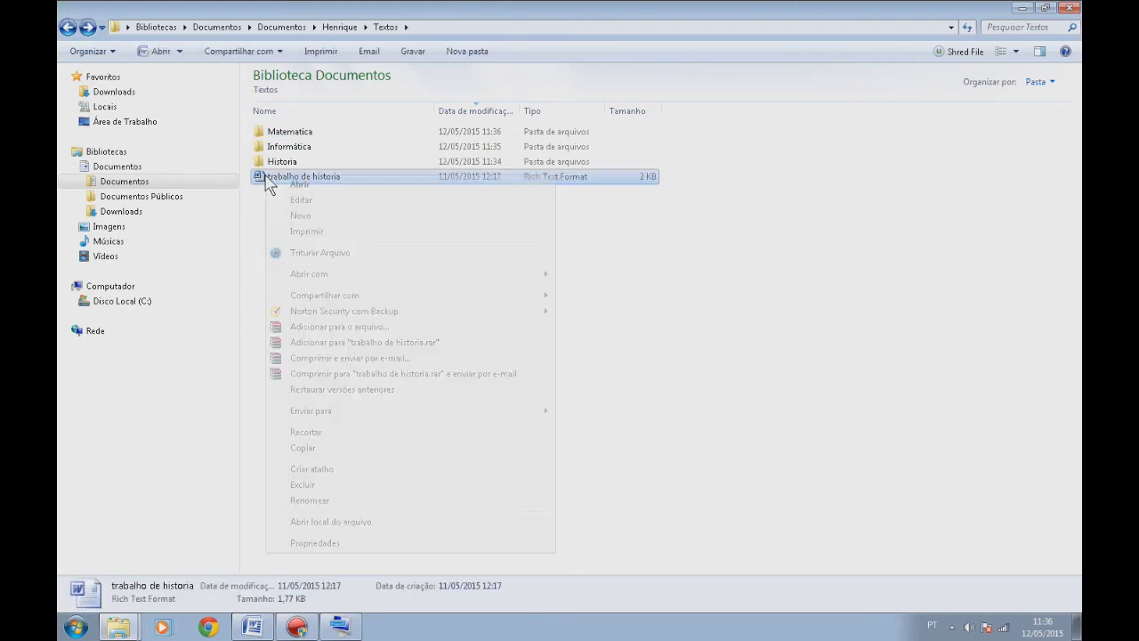
click(323, 434)
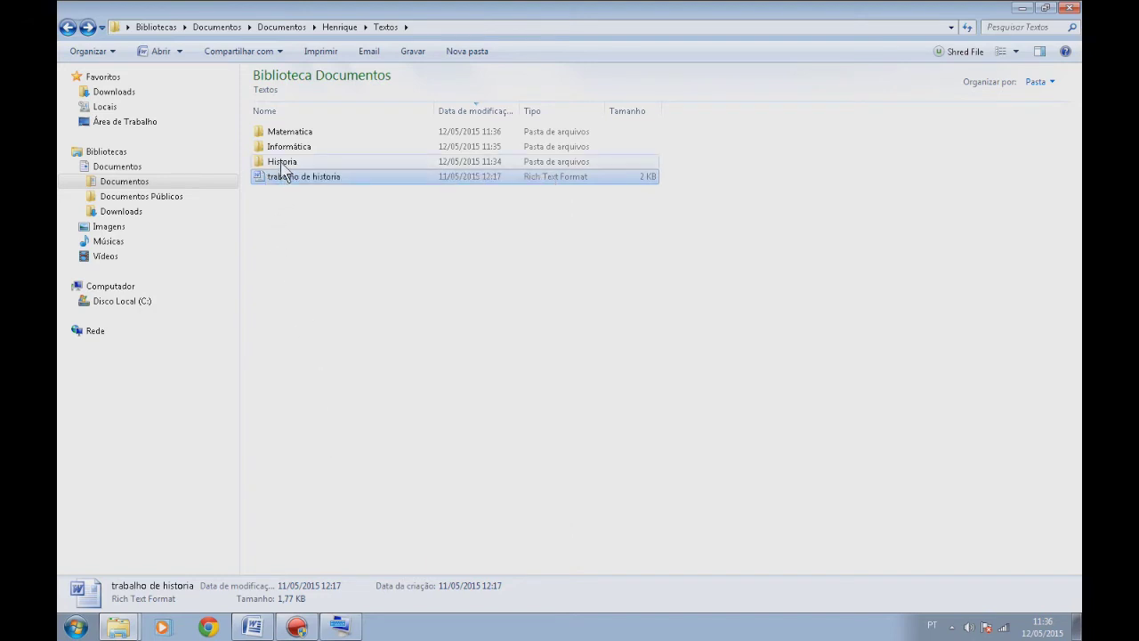
double_click(283, 163)
right_click(366, 231)
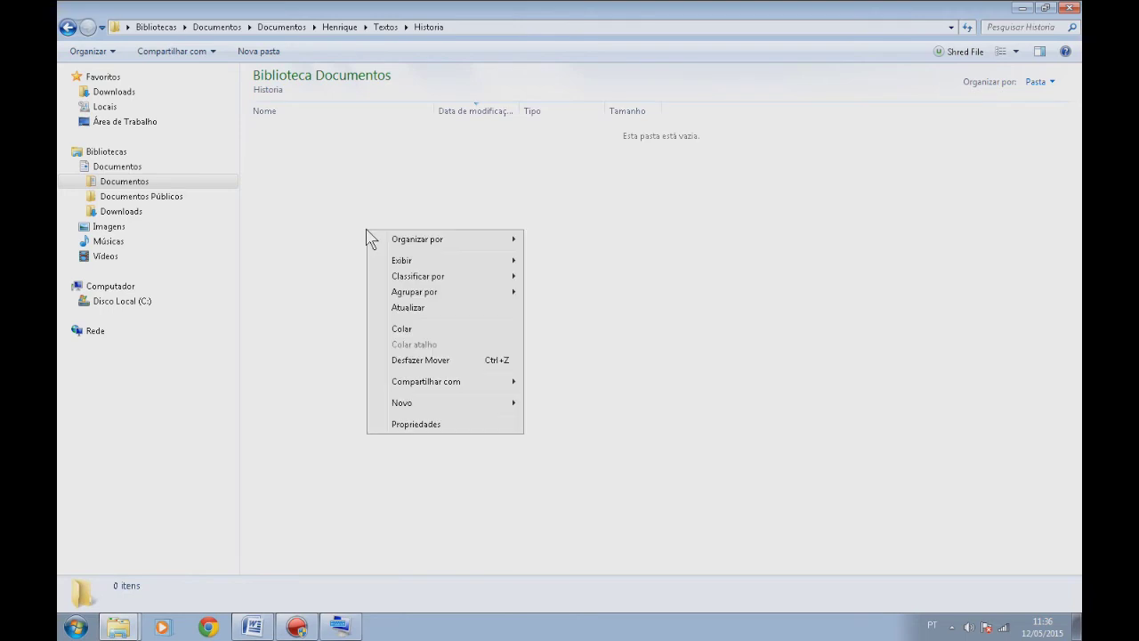
click(429, 330)
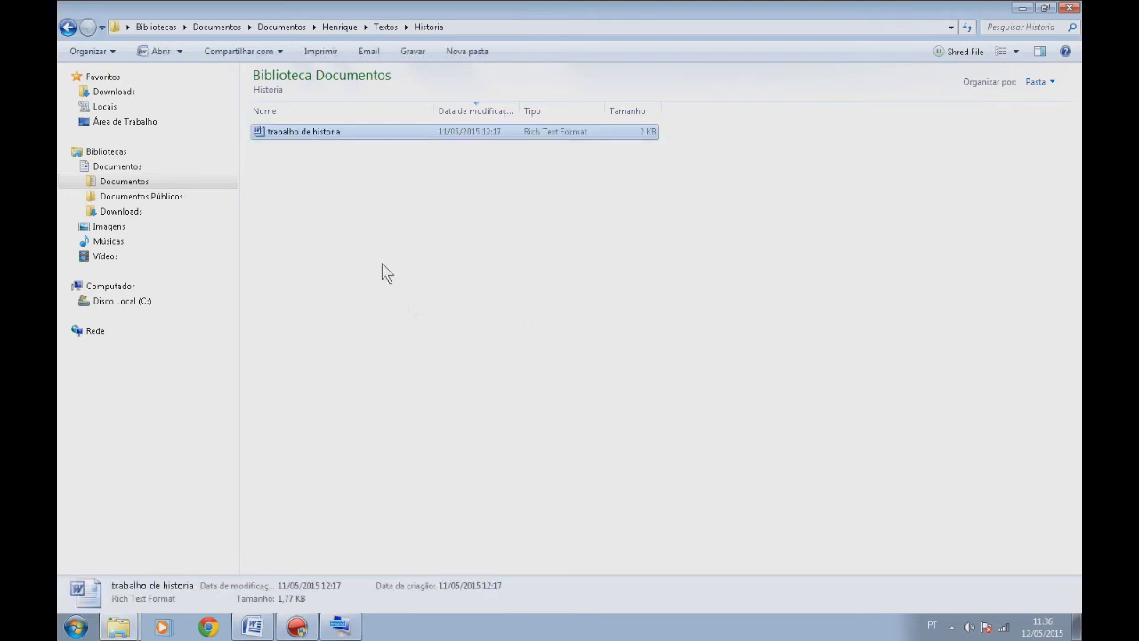
Step: Return to the Documentos folder and reopen Textos through the renamed folder that contains it
click(68, 27)
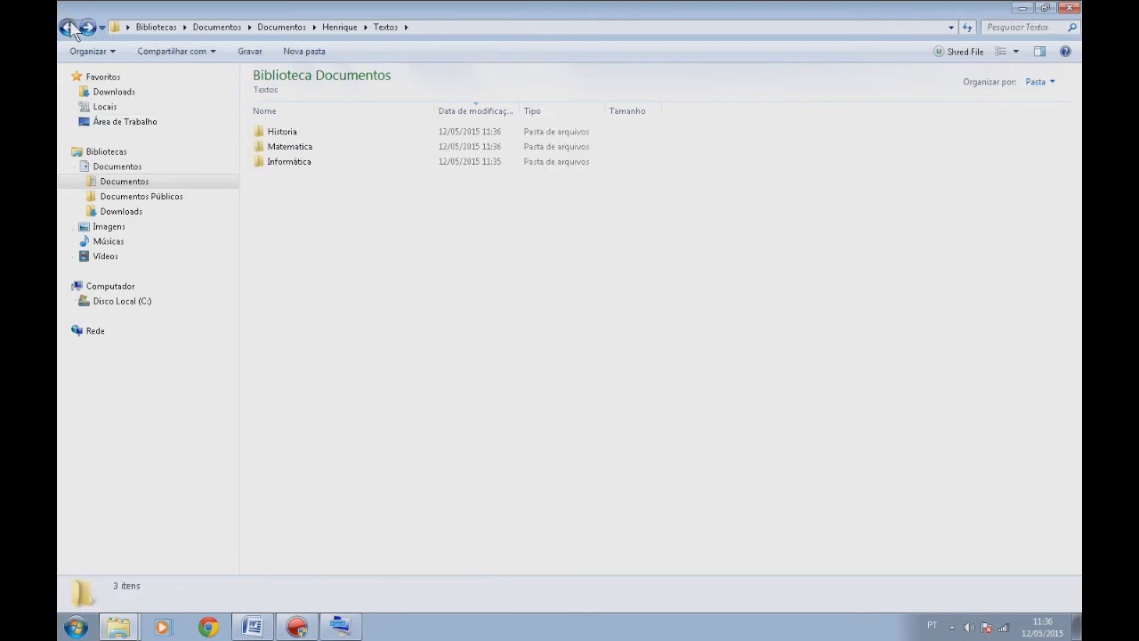
click(68, 27)
click(133, 182)
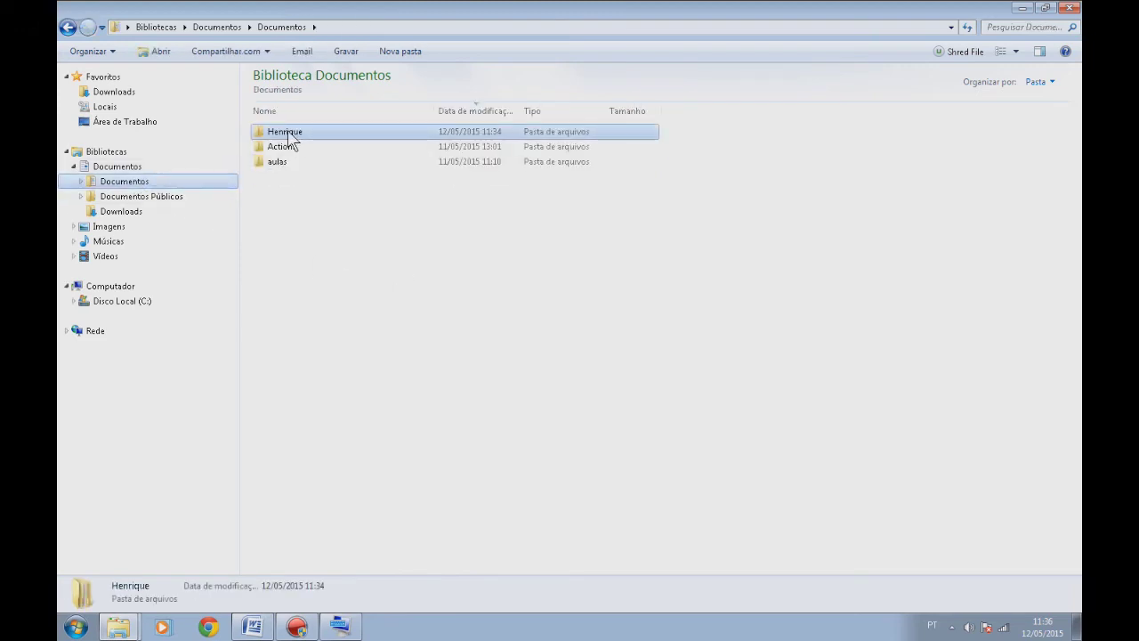
double_click(291, 139)
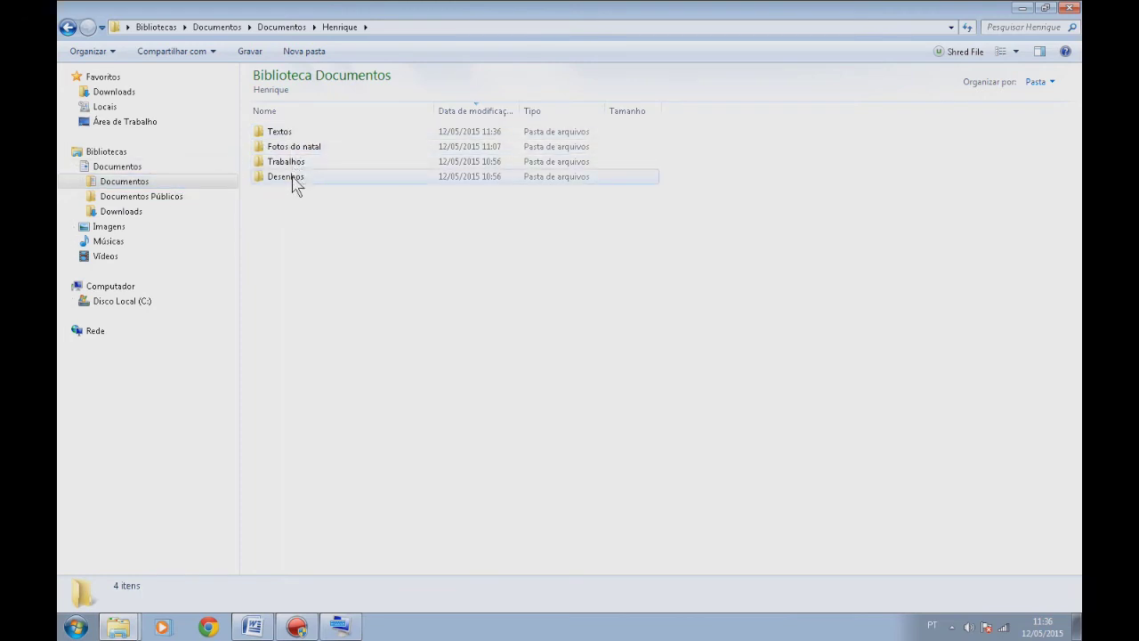
double_click(274, 142)
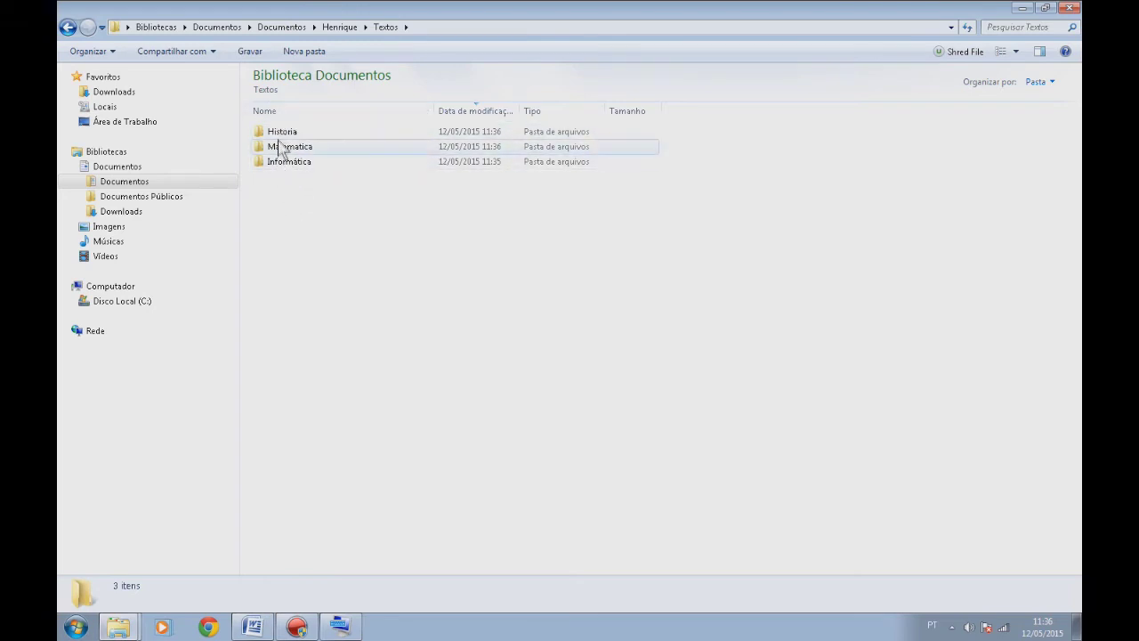
Step: View the contents of the Historia, Matematica and Informática folders one after another
double_click(278, 133)
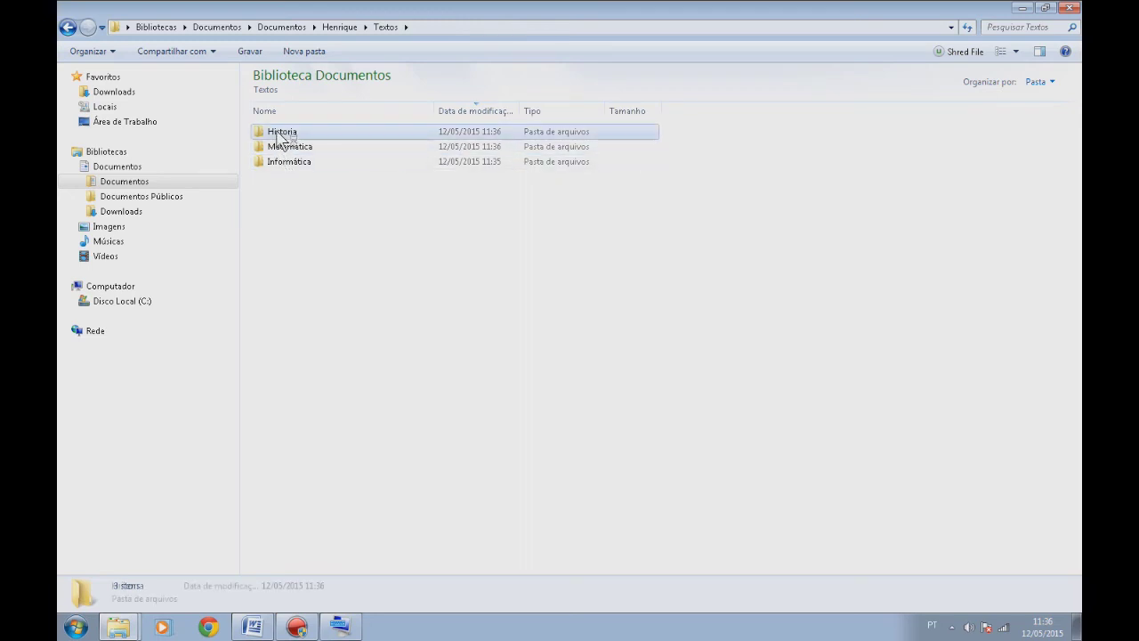
click(68, 27)
double_click(307, 148)
click(75, 29)
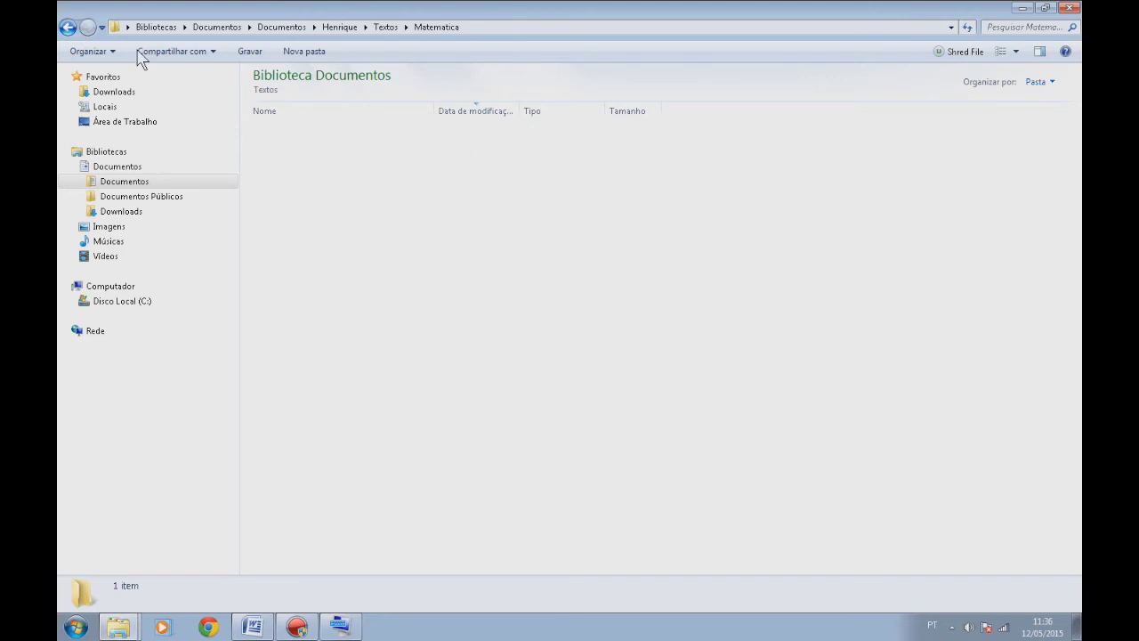
double_click(298, 164)
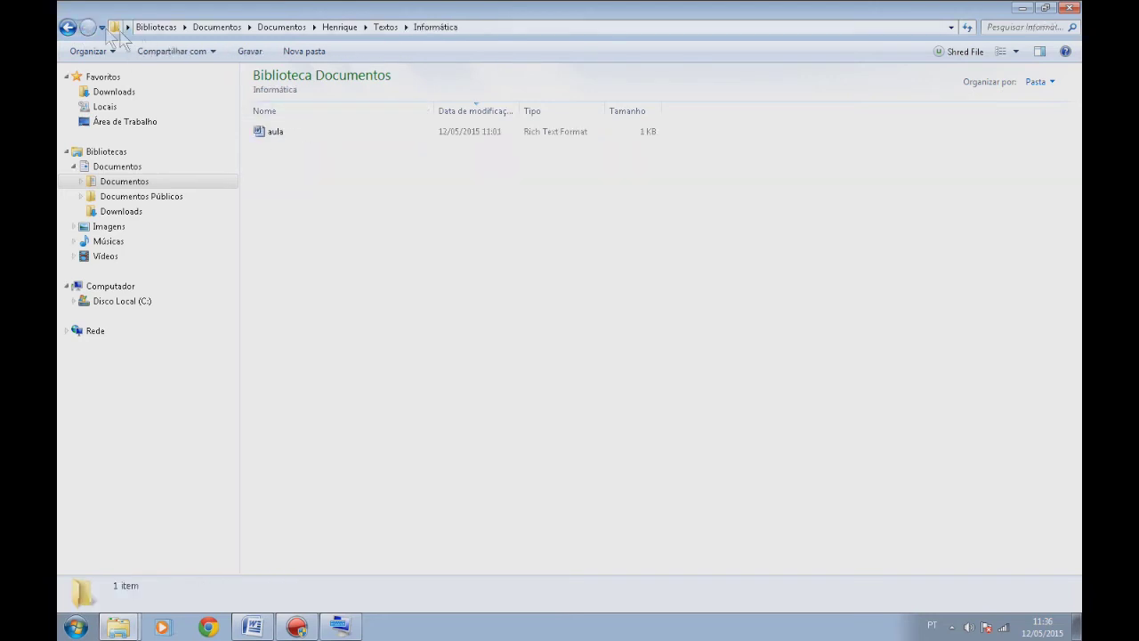
Step: Return to the Documentos folder and follow the path through the personal folder into Textos again
click(66, 27)
click(67, 27)
click(67, 27)
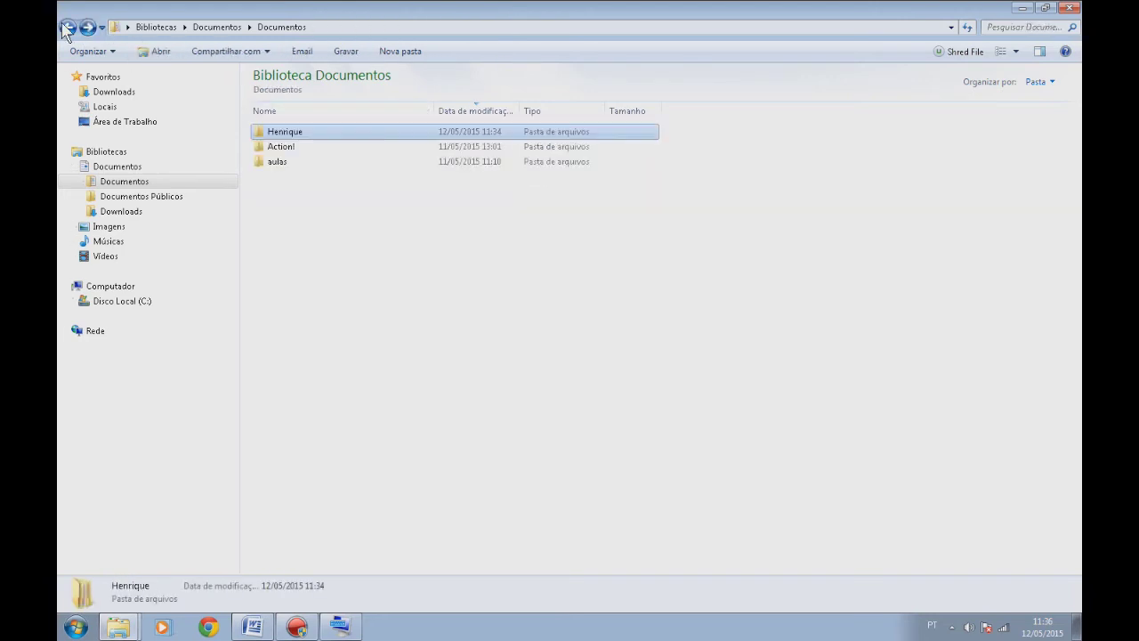
click(87, 28)
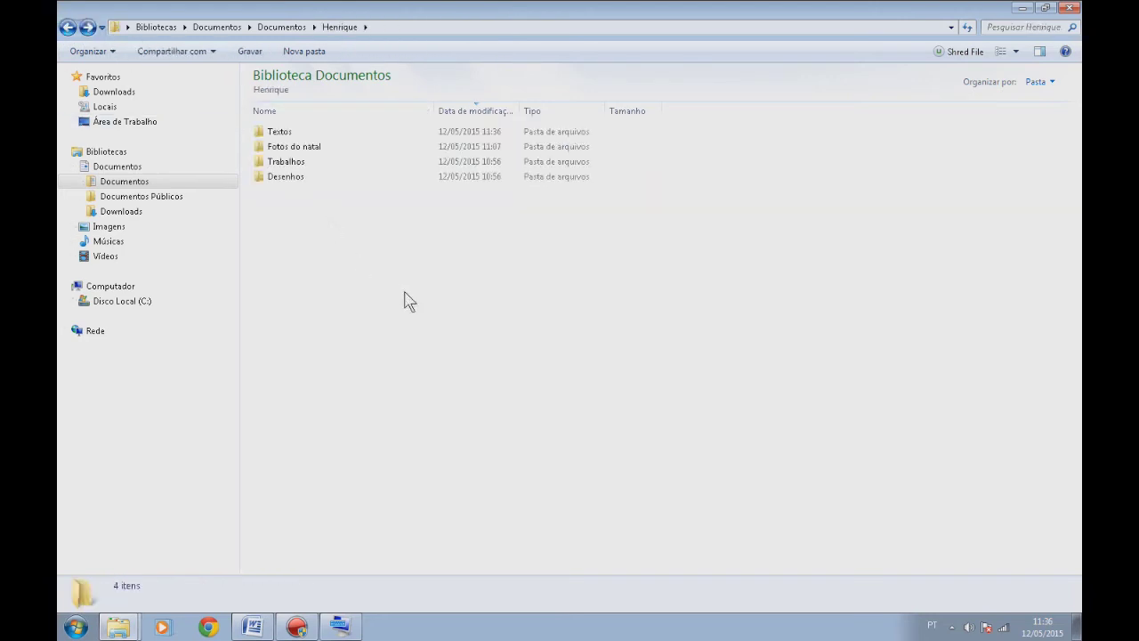
click(129, 186)
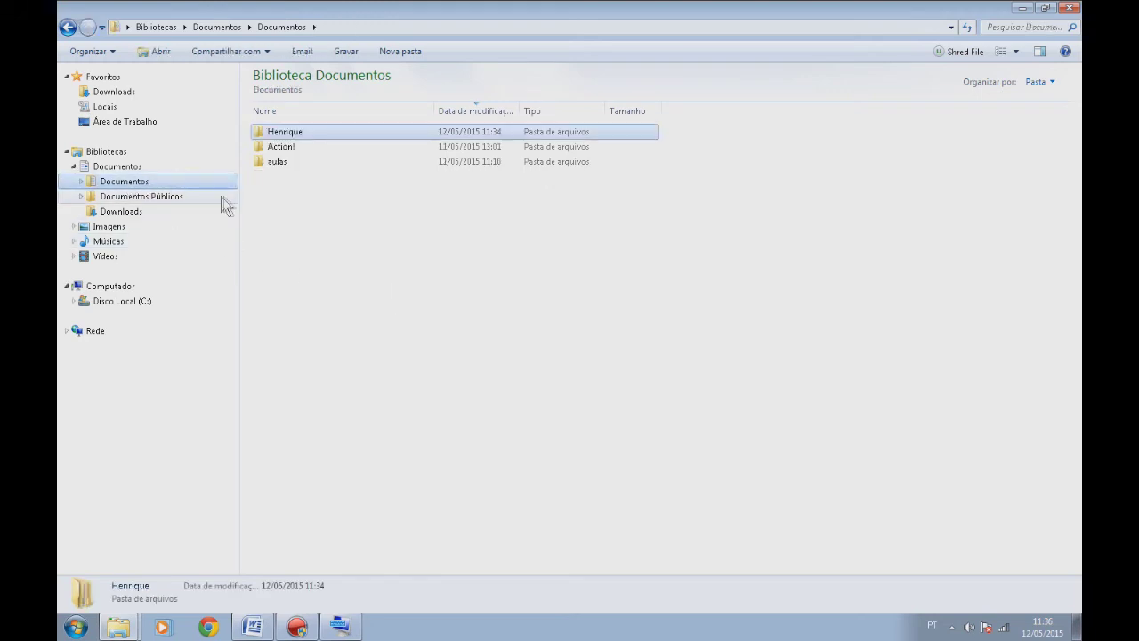
double_click(281, 136)
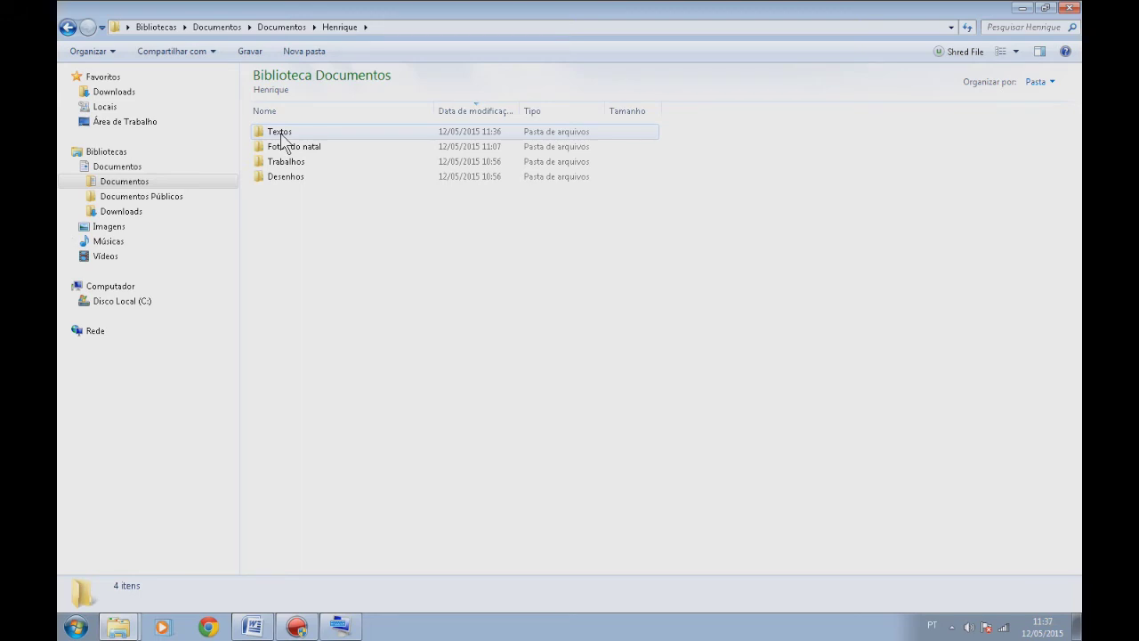
double_click(281, 133)
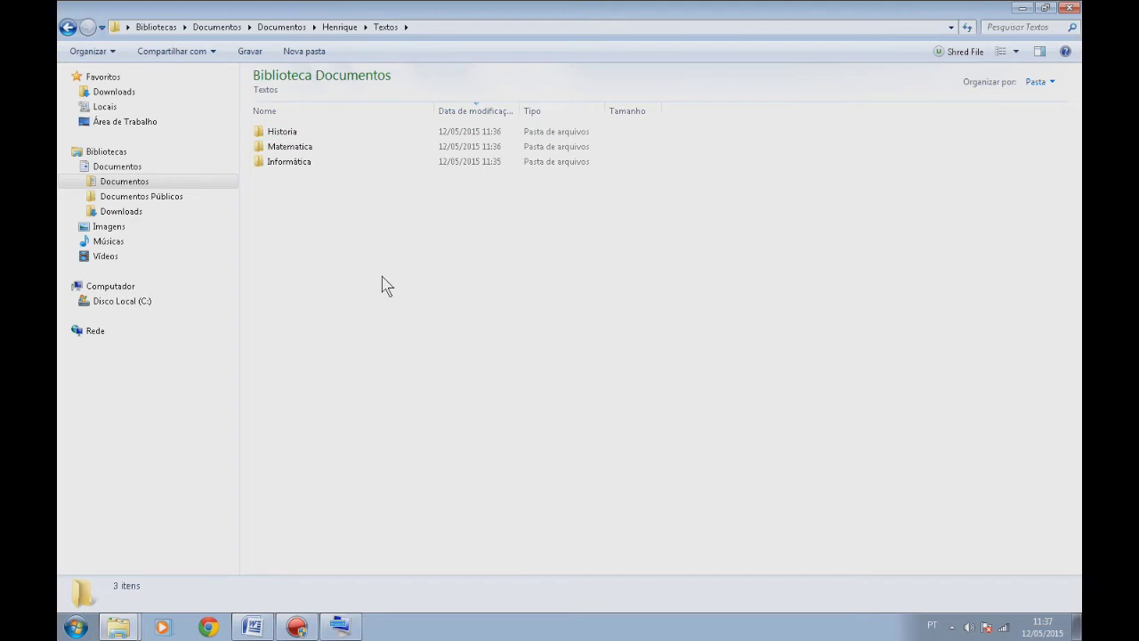
Step: Retrace the path from Documentos through the personal folder and Textos to Historia, and close the Explorer window
click(68, 26)
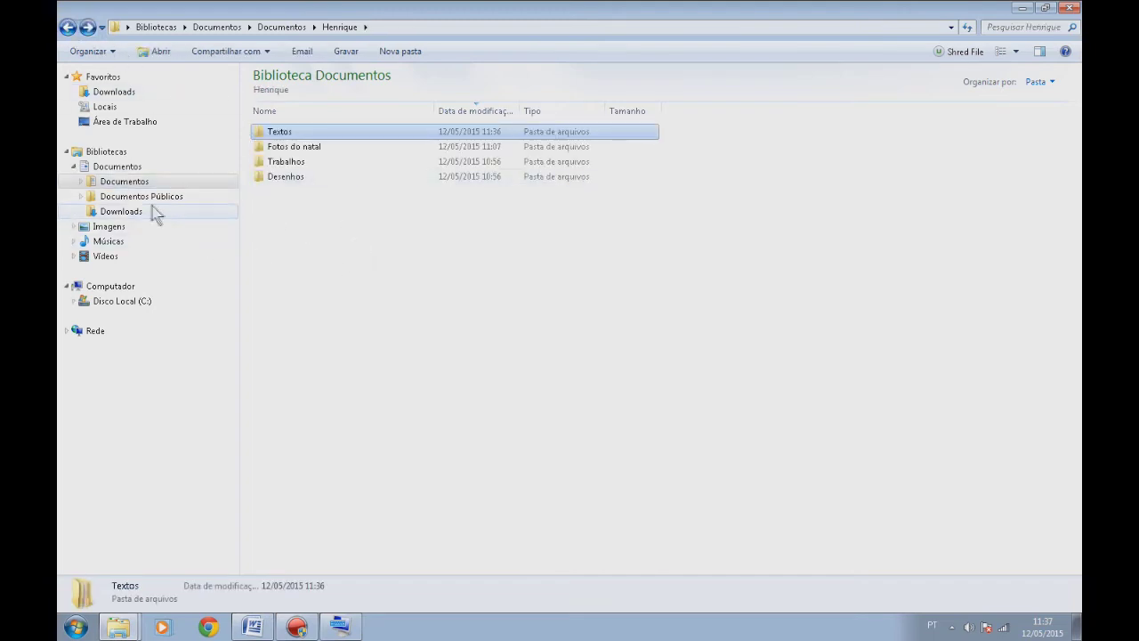
click(121, 187)
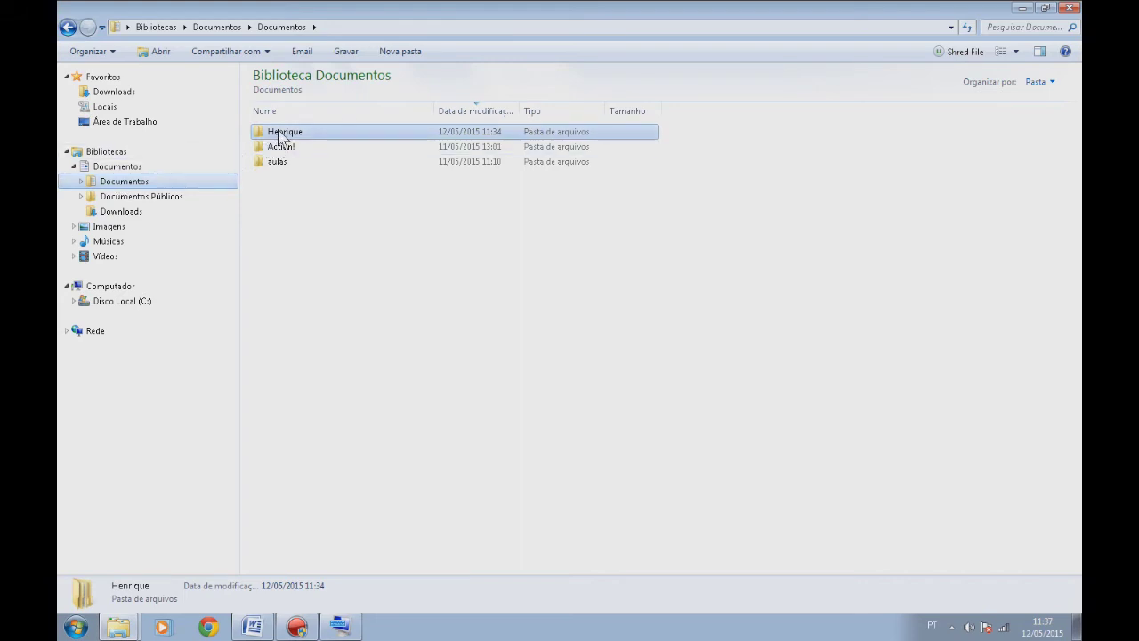
double_click(280, 135)
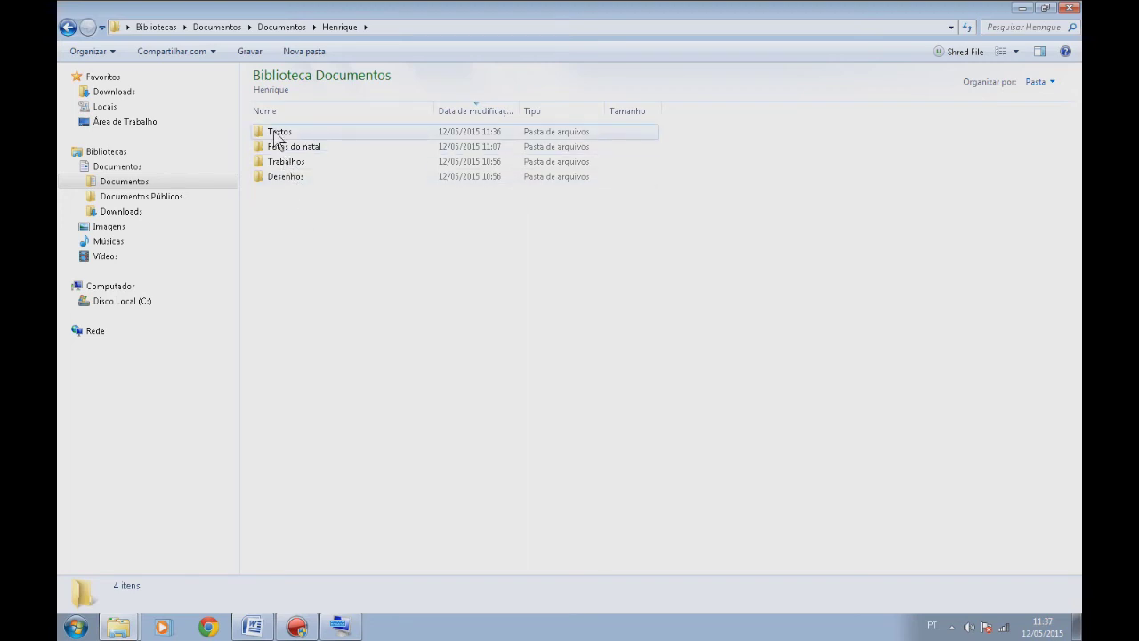
double_click(278, 133)
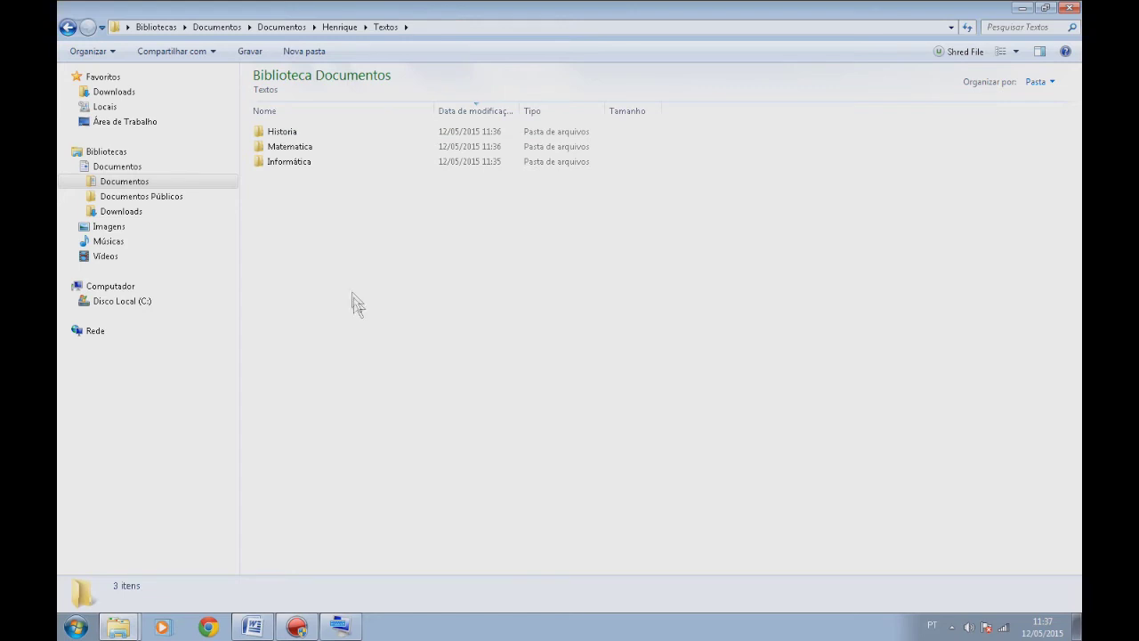
click(272, 135)
double_click(271, 138)
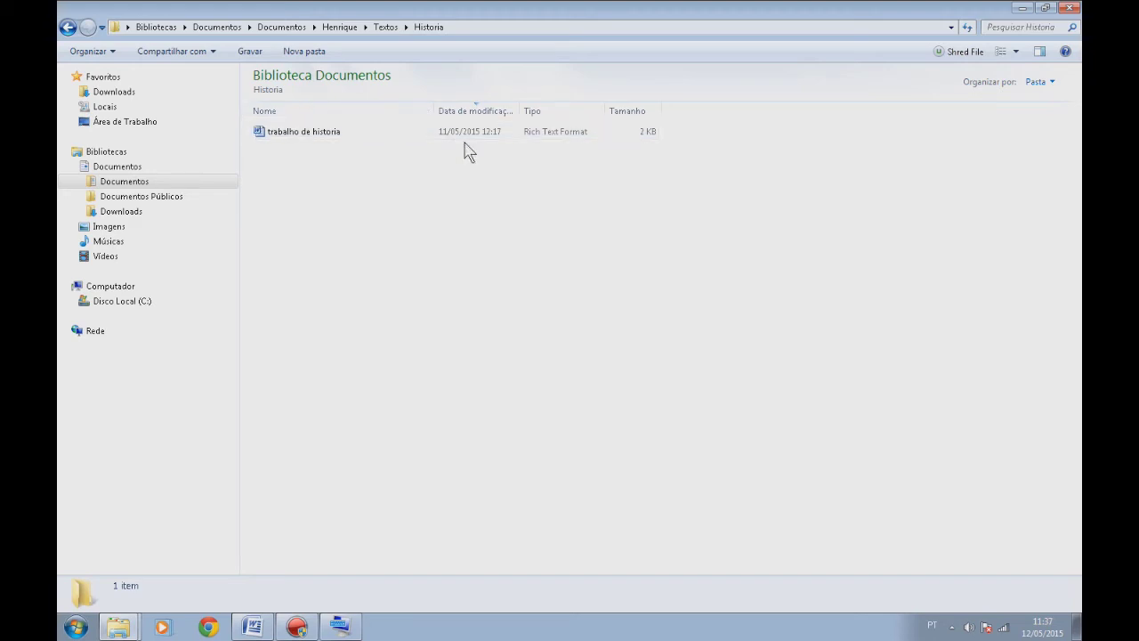
click(1071, 8)
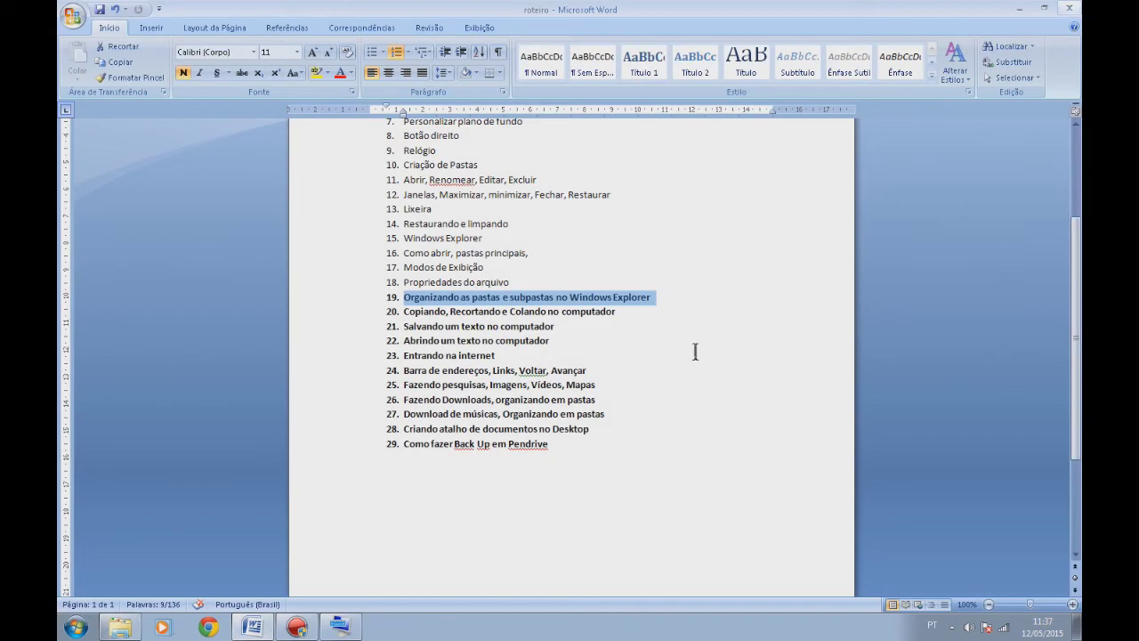
Step: Remove the bold from outline item 19, "Organizando as pastas e subpastas no Windows Explorer", and select text in item 20 below it
click(694, 352)
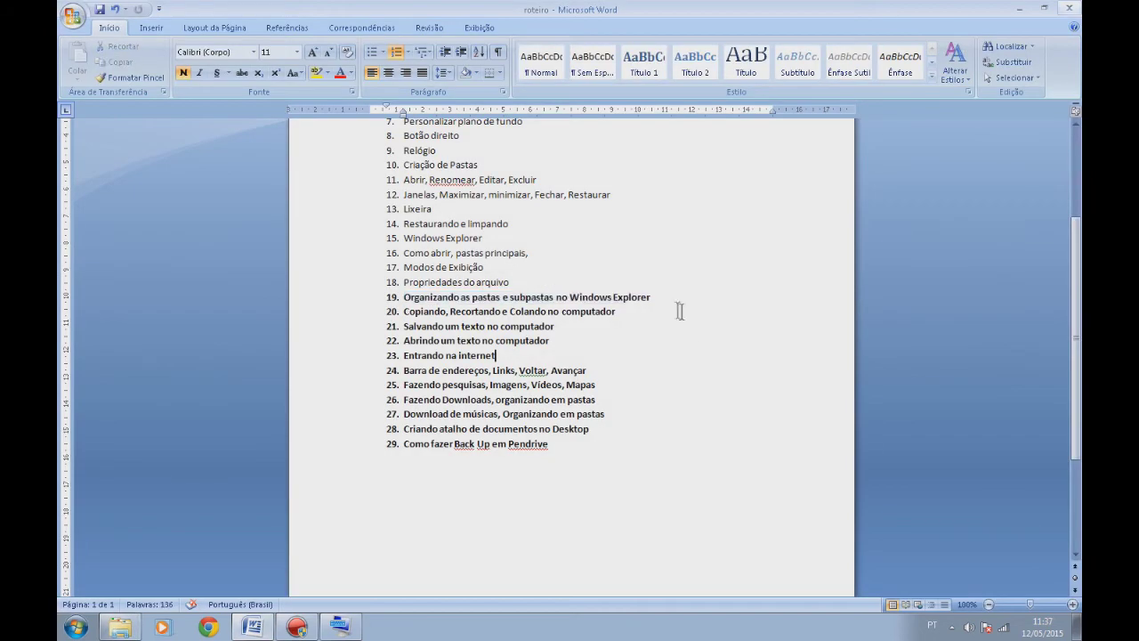
triple_click(636, 299)
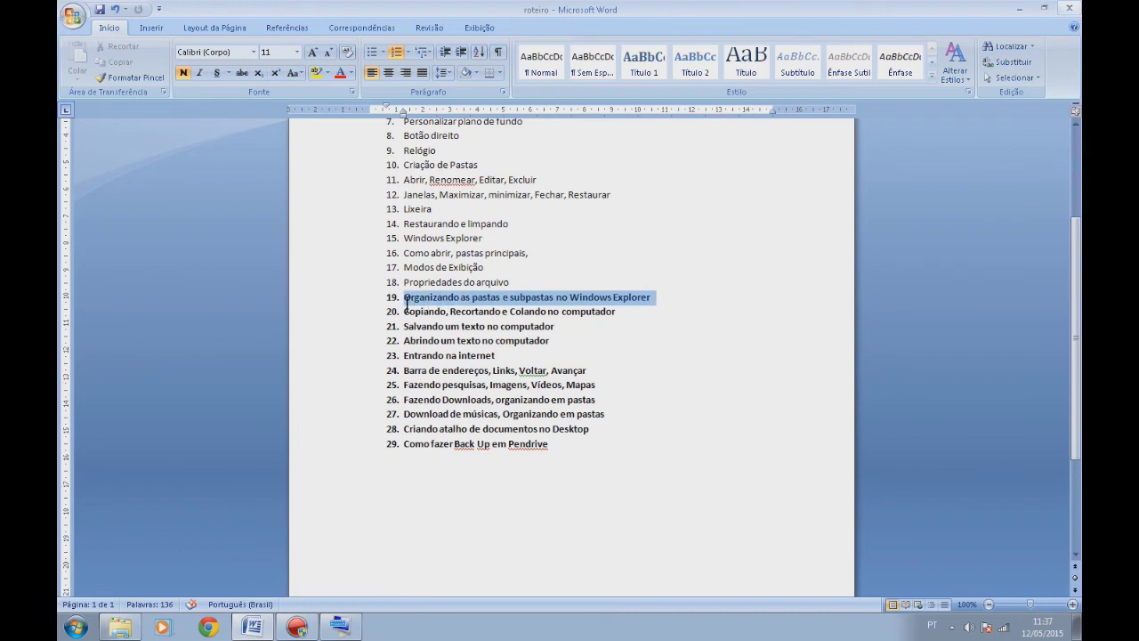
click(182, 73)
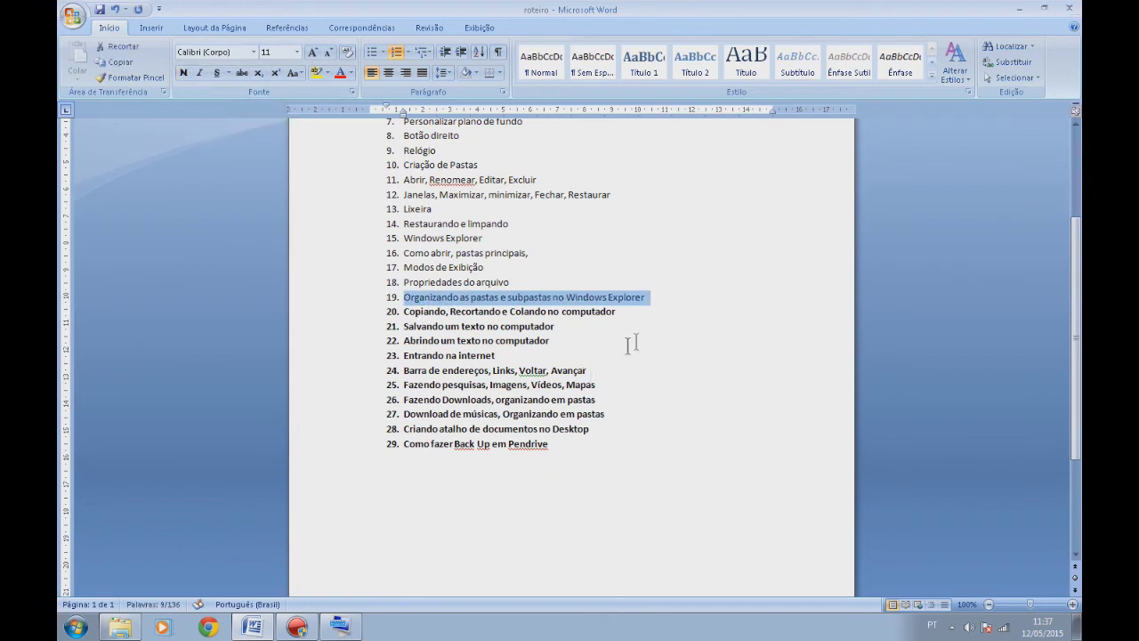
click(674, 309)
drag(404, 297, 500, 298)
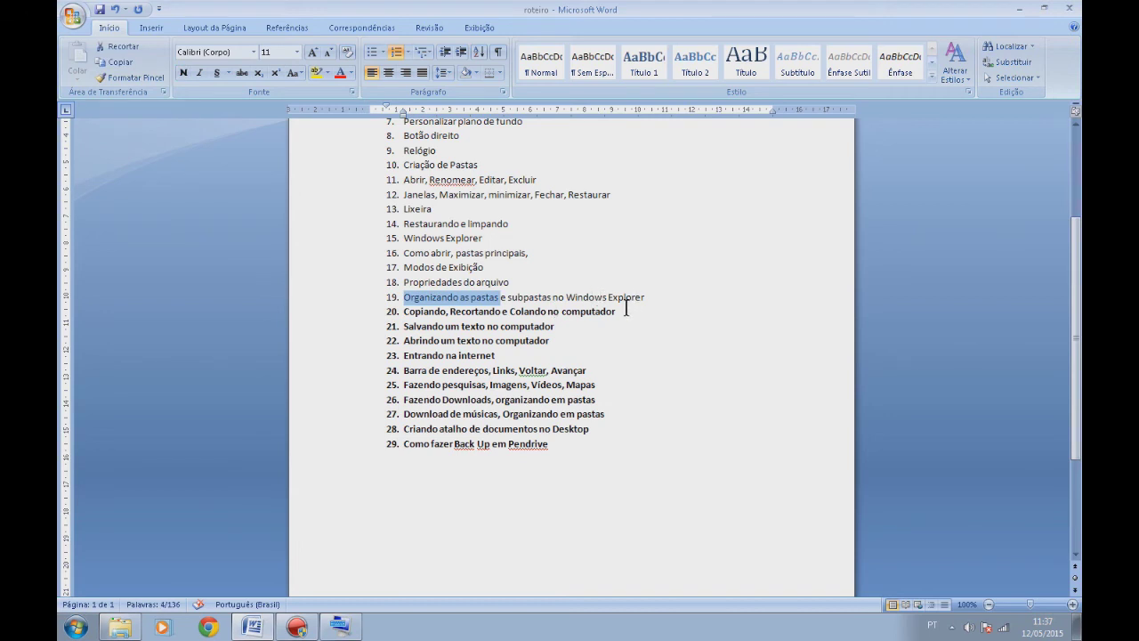
drag(451, 312, 590, 311)
click(182, 73)
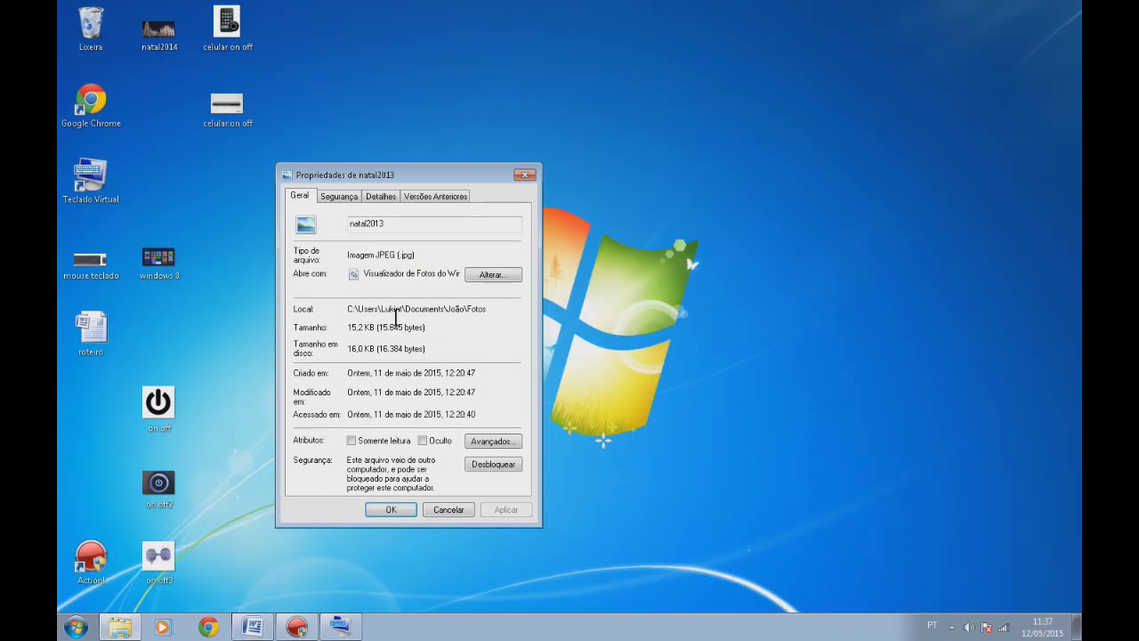
Step: Close the natal2013 properties dialog and open the personal folder inside Documentos in a new Explorer window
click(534, 171)
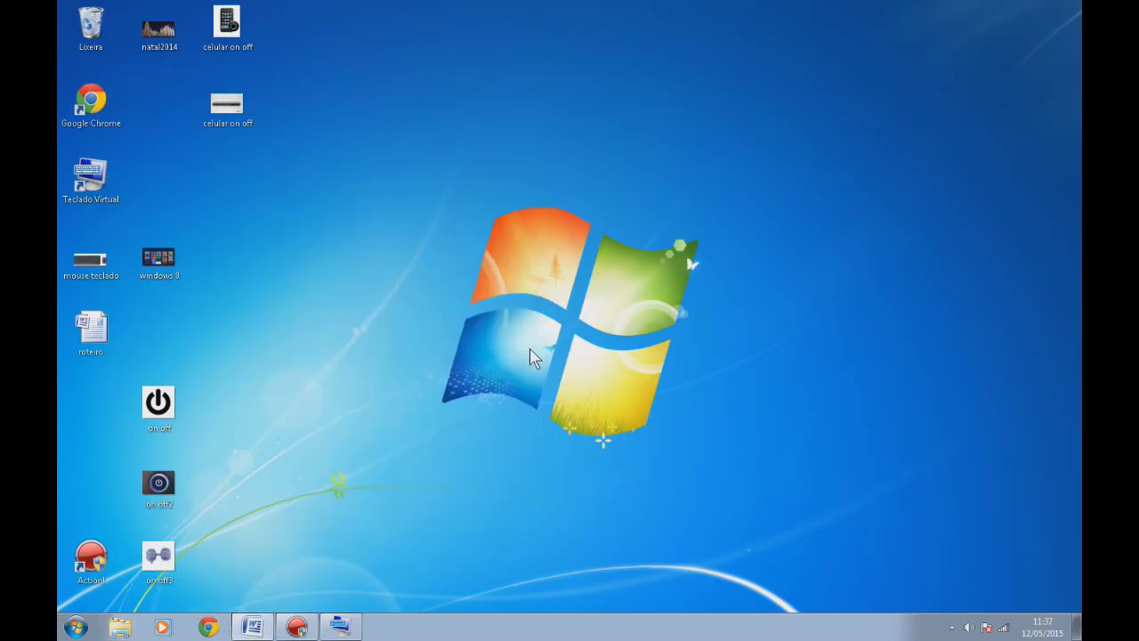
key(super+e)
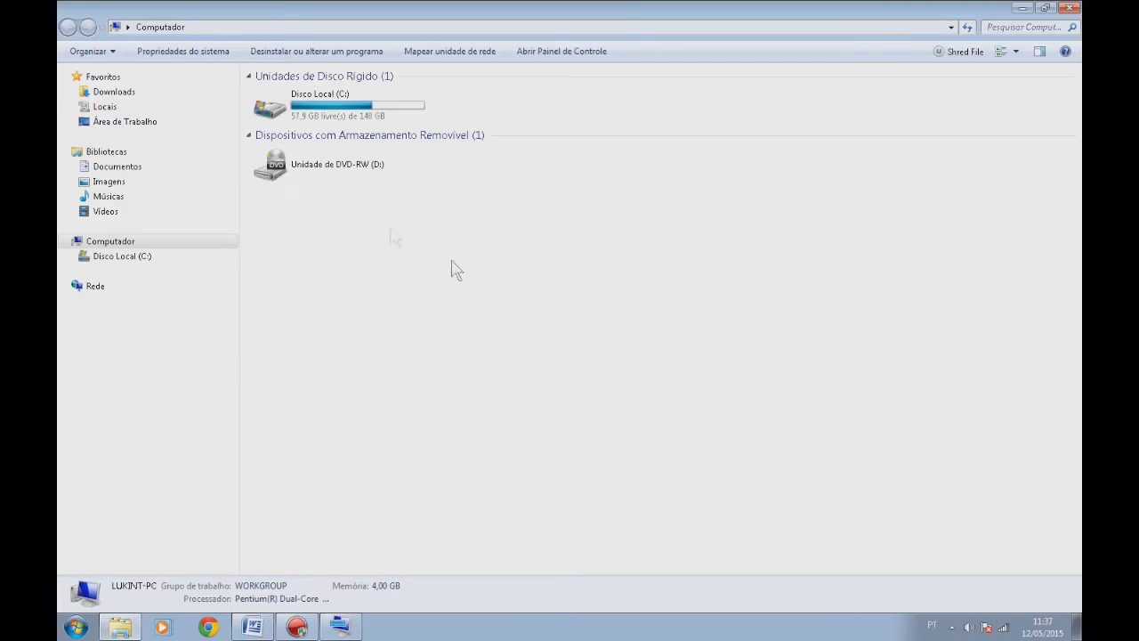
click(122, 180)
click(120, 168)
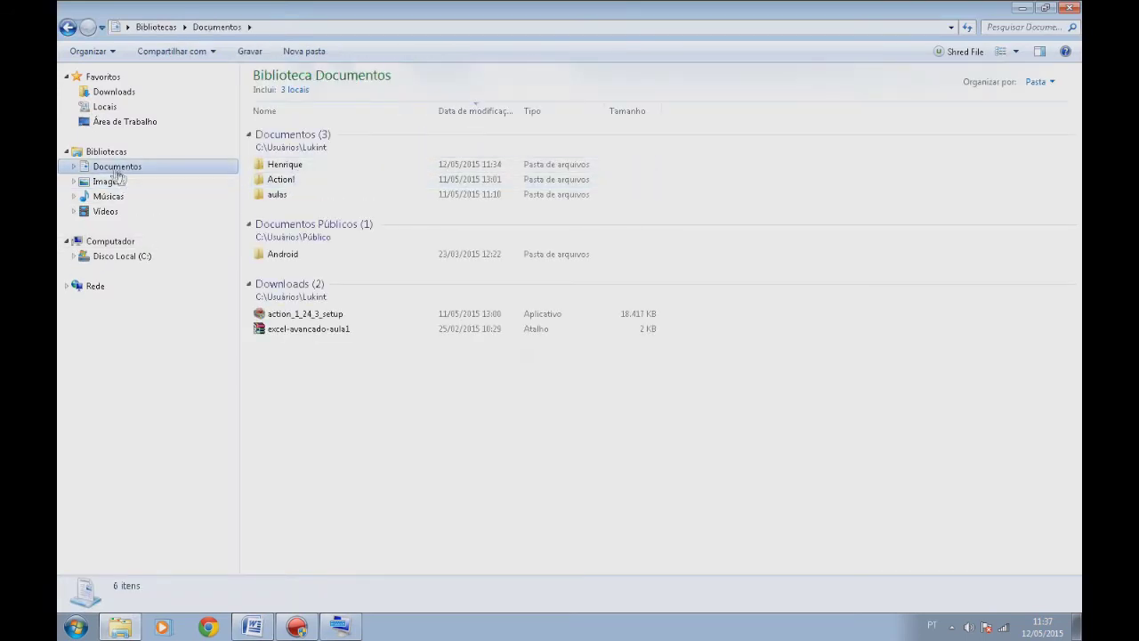
click(75, 167)
click(98, 181)
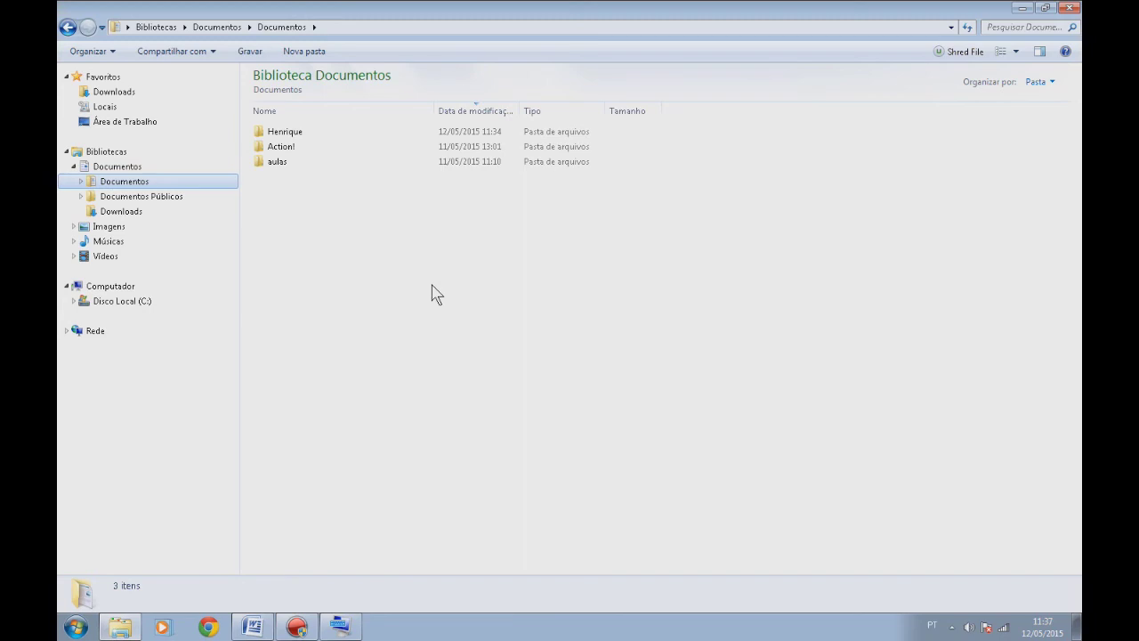
double_click(281, 132)
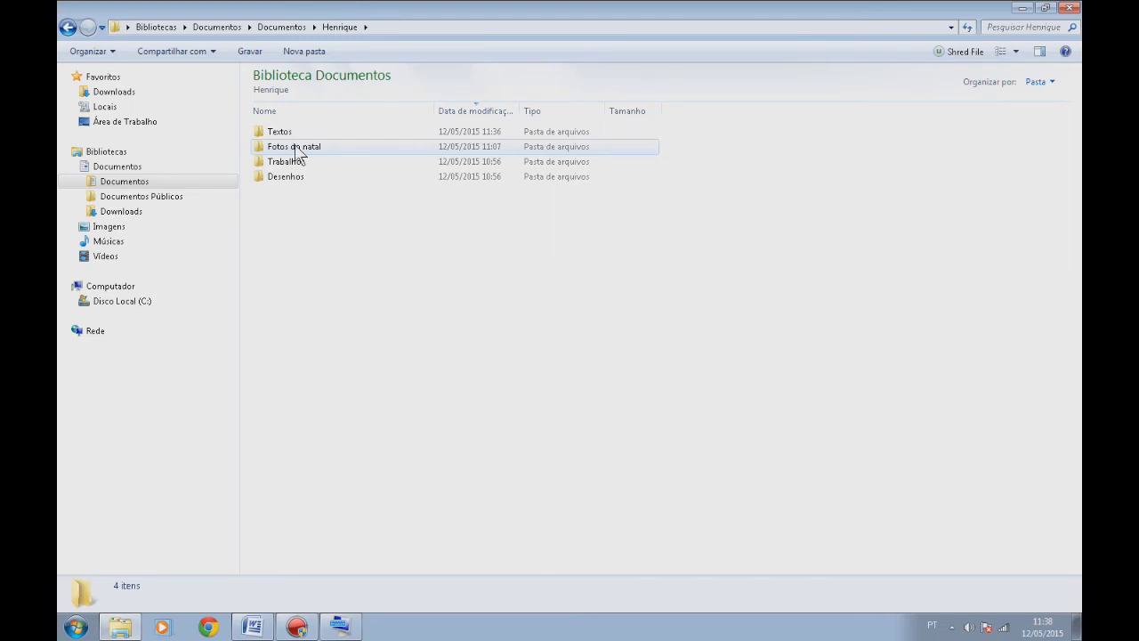
Step: Cut the natal2014 image from the Área de Trabalho folder
click(118, 125)
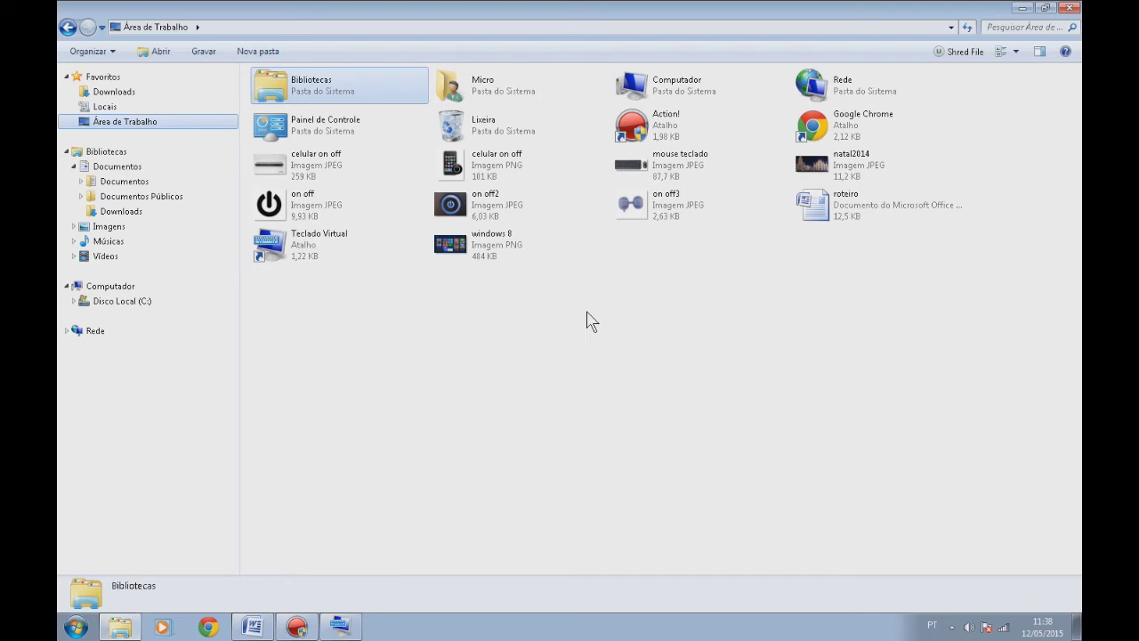
right_click(813, 171)
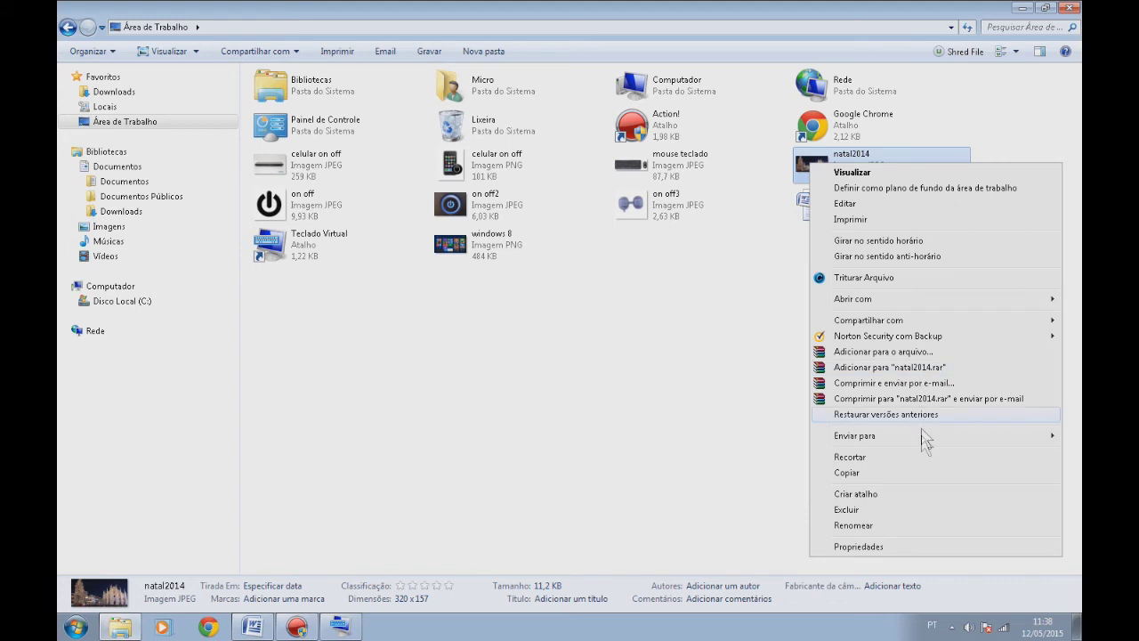
click(847, 459)
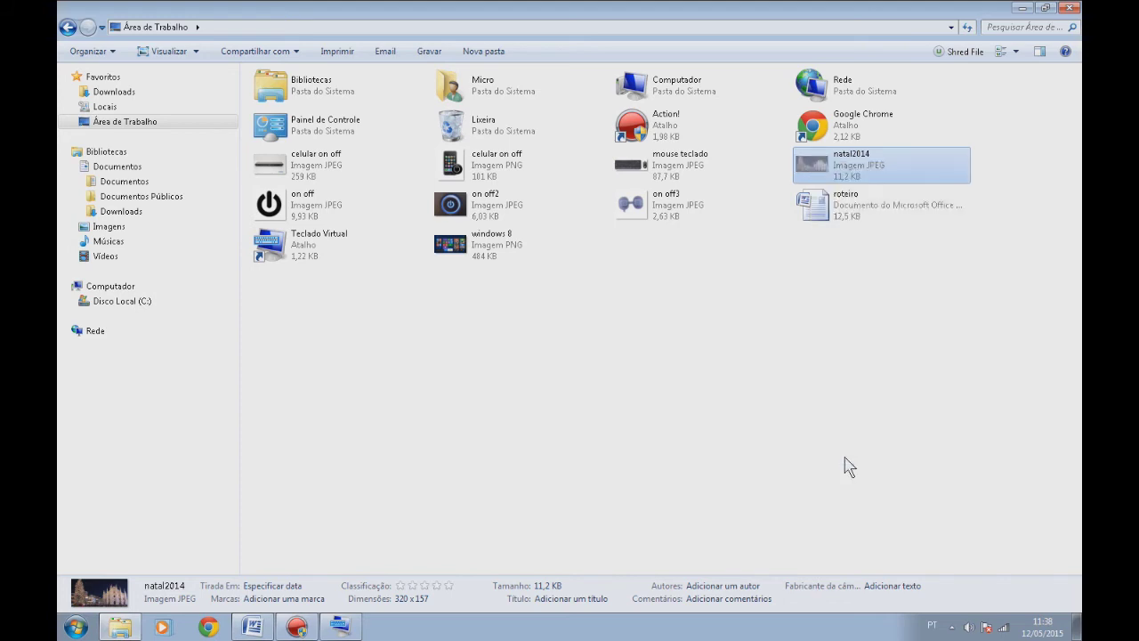
click(777, 453)
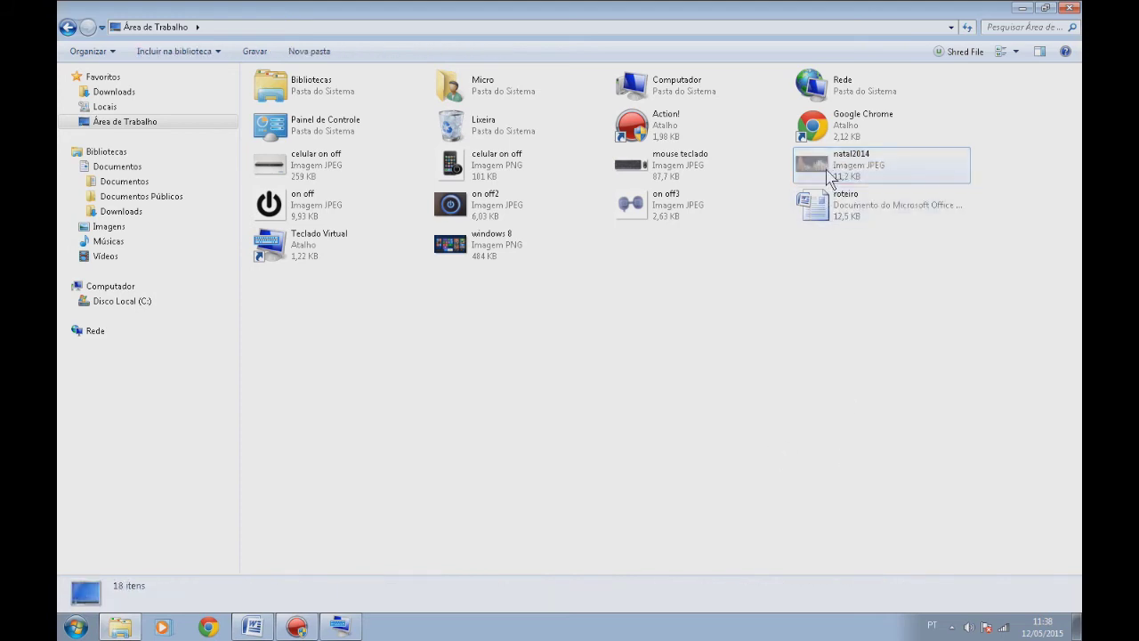
key(Escape)
Step: Open Fotos do natal inside the personal folder in Documentos and paste the cut image there
click(131, 182)
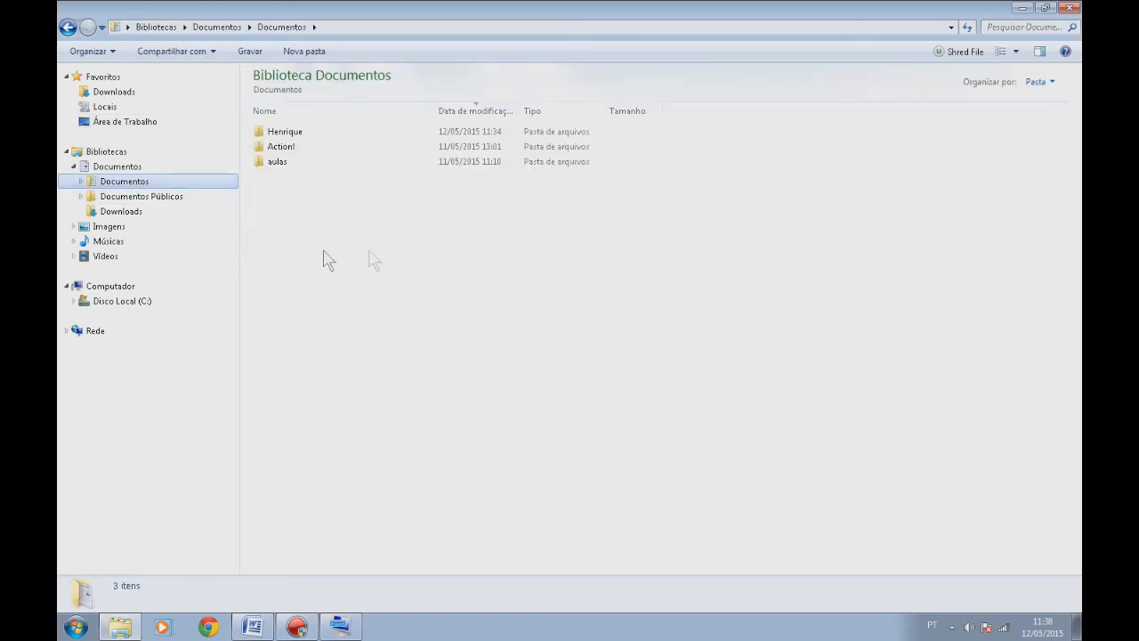
double_click(290, 136)
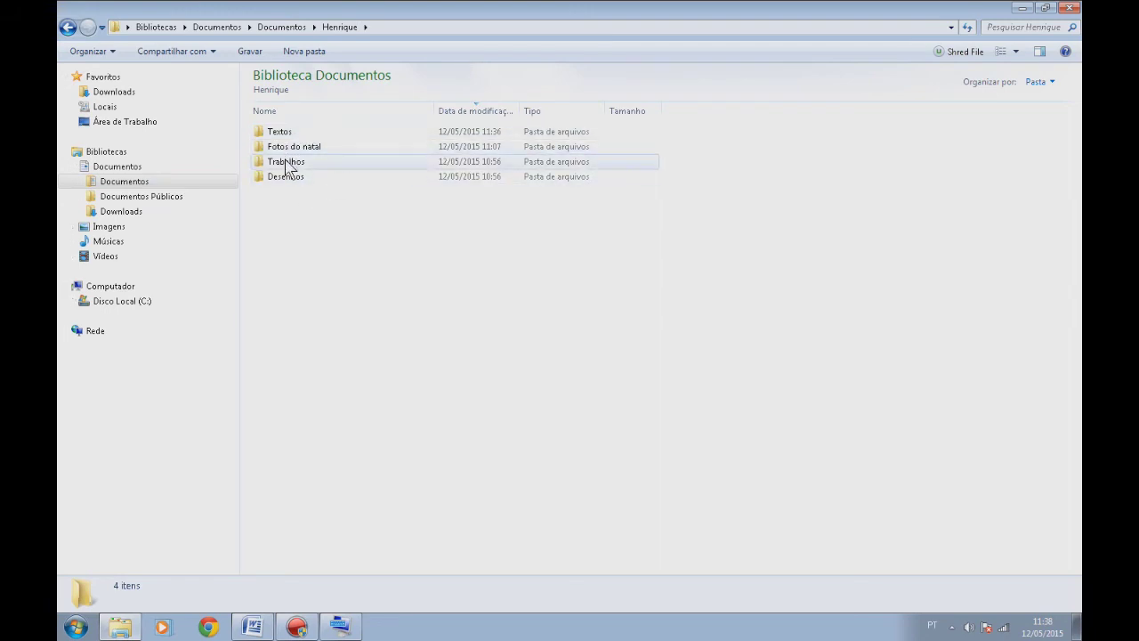
double_click(291, 147)
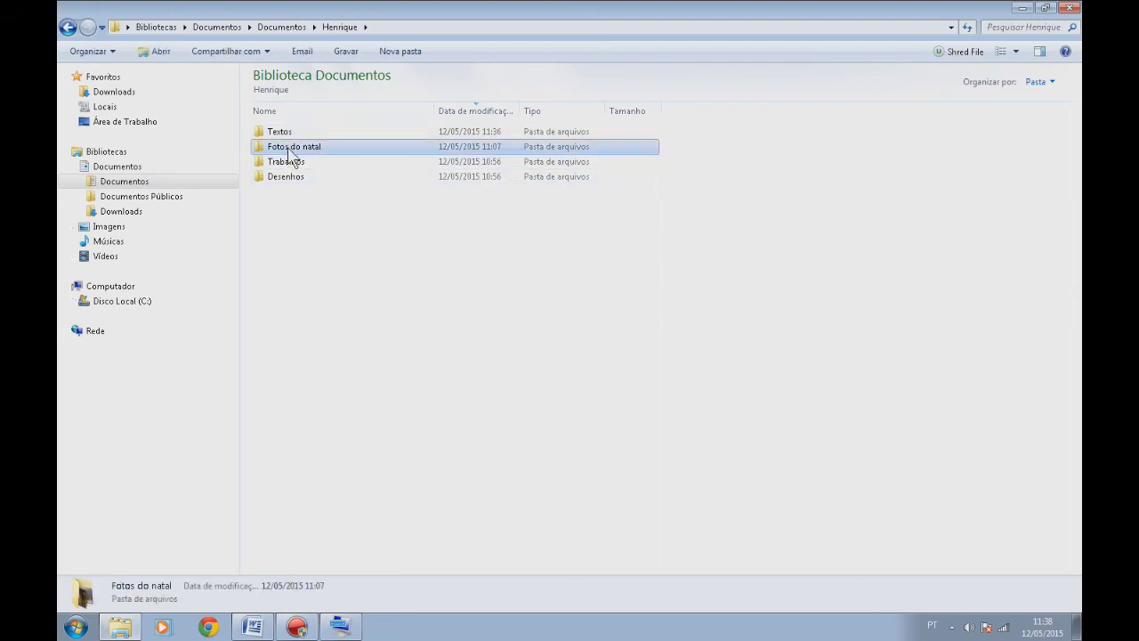
right_click(283, 260)
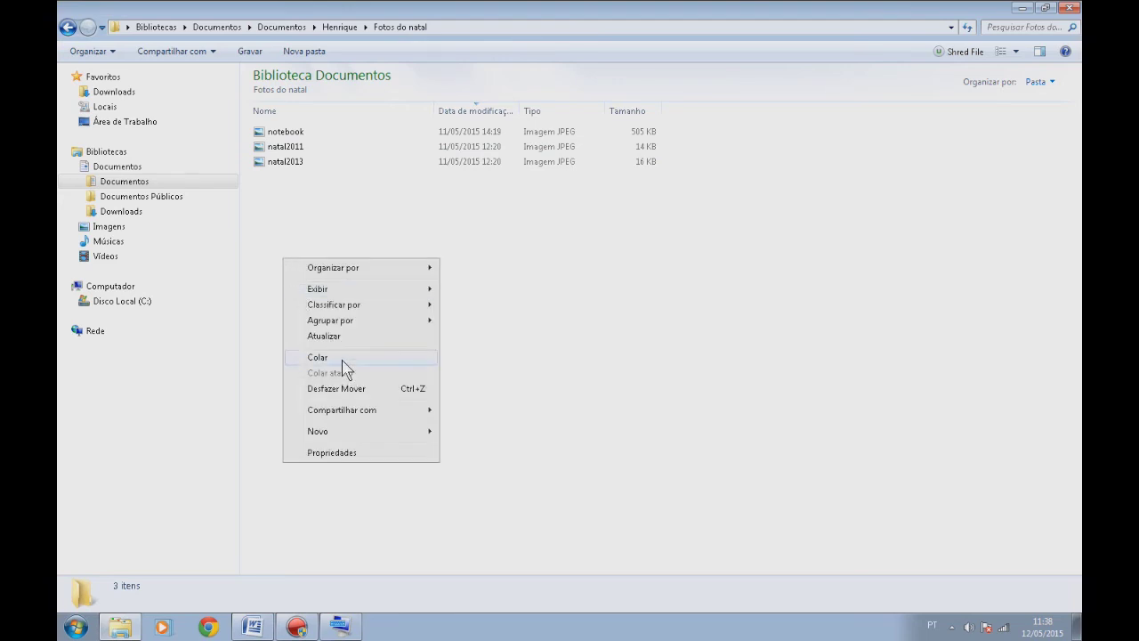
click(579, 299)
right_click(547, 254)
click(596, 345)
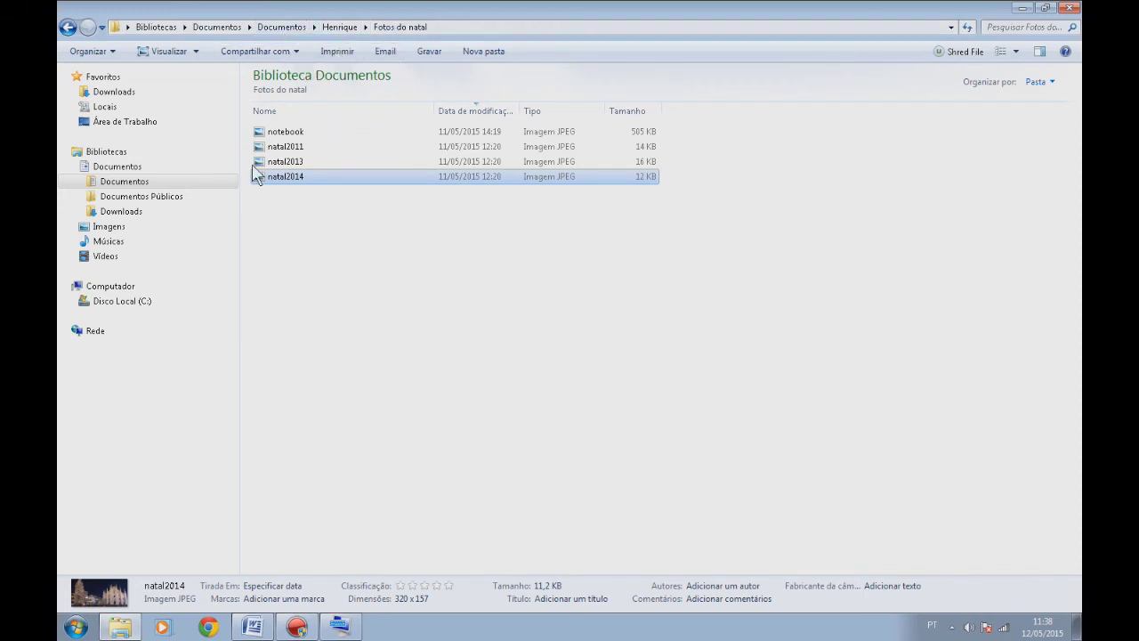
Step: Go back up one level and rename the Fotos do natal folder to "fotos"
key(BackSpace)
click(301, 135)
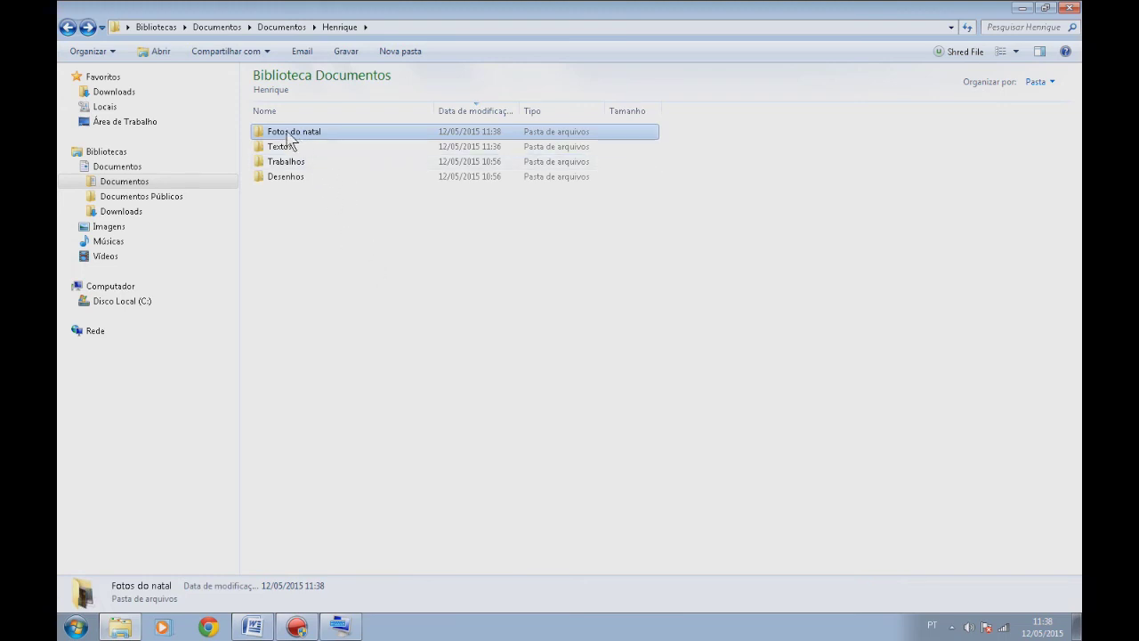
right_click(279, 131)
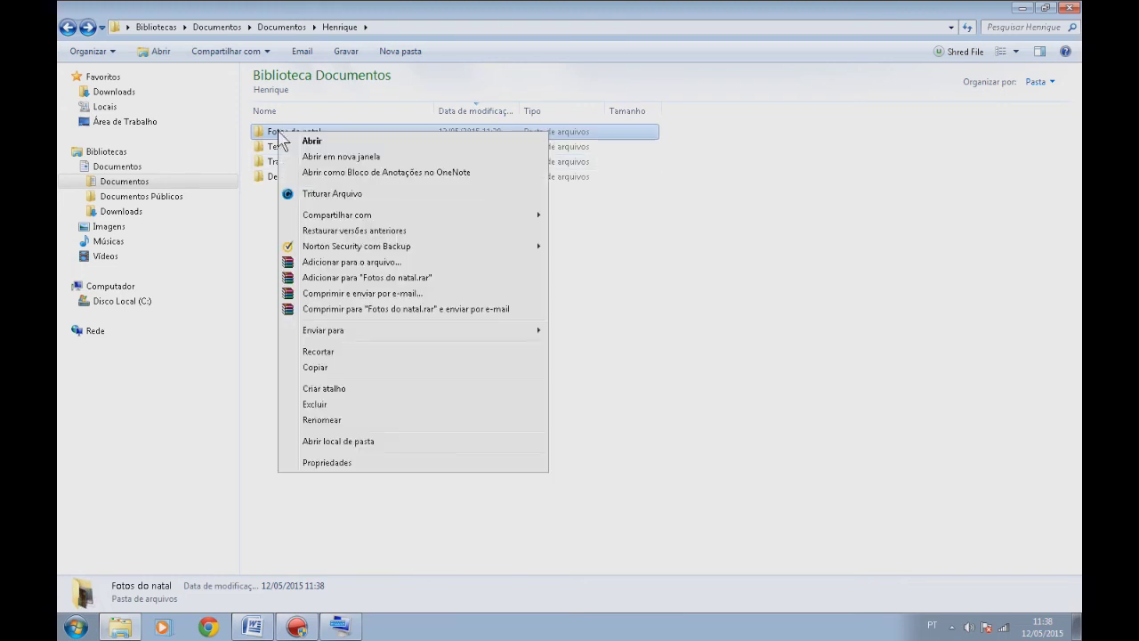
click(345, 422)
text(F)
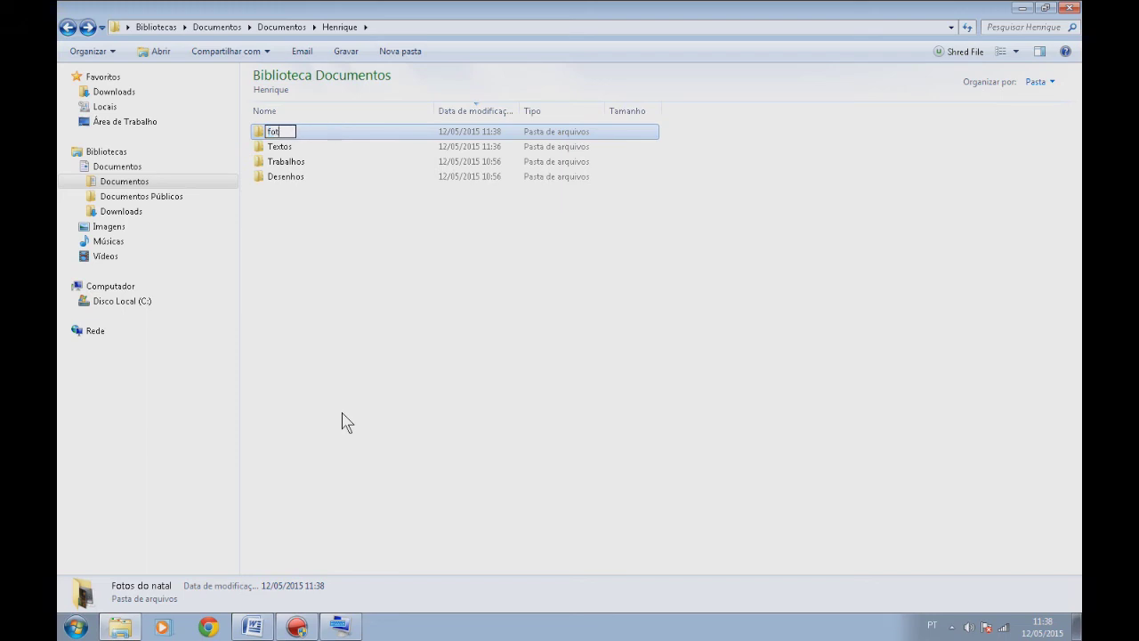
text(otos)
key(Return)
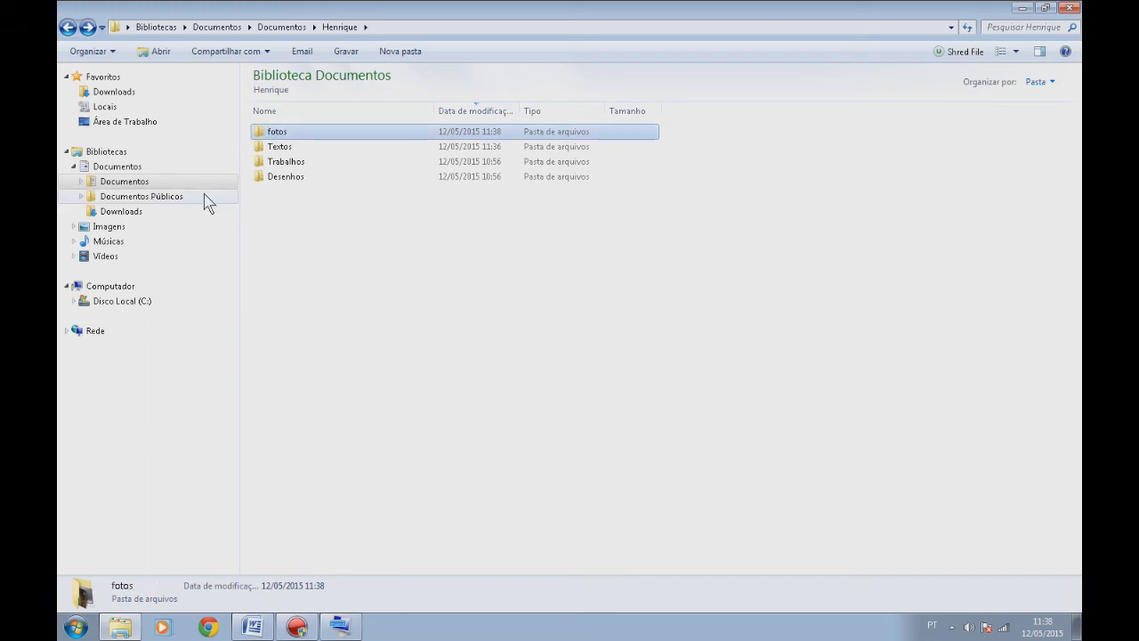
Step: Copy the on off2 image from the Área de Trabalho folder
click(140, 124)
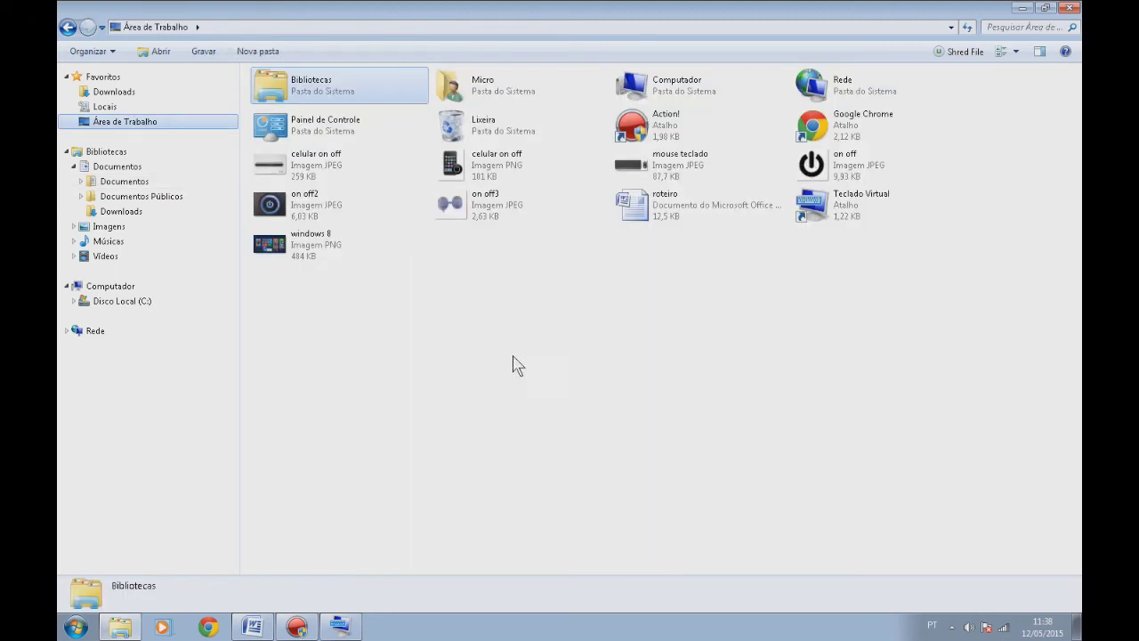
right_click(306, 210)
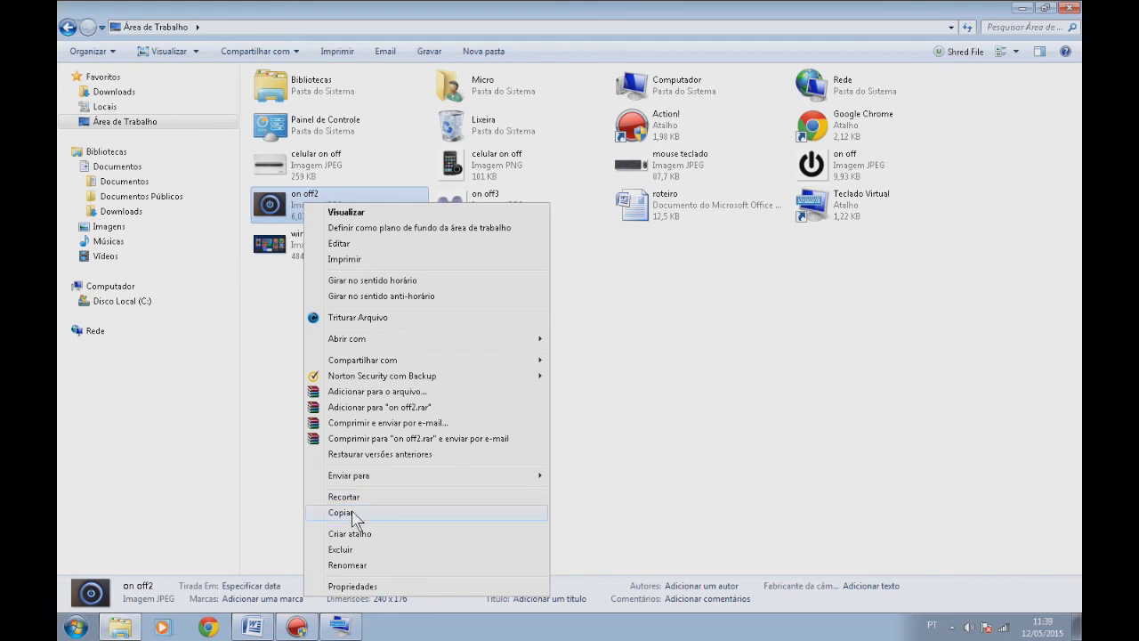
click(724, 437)
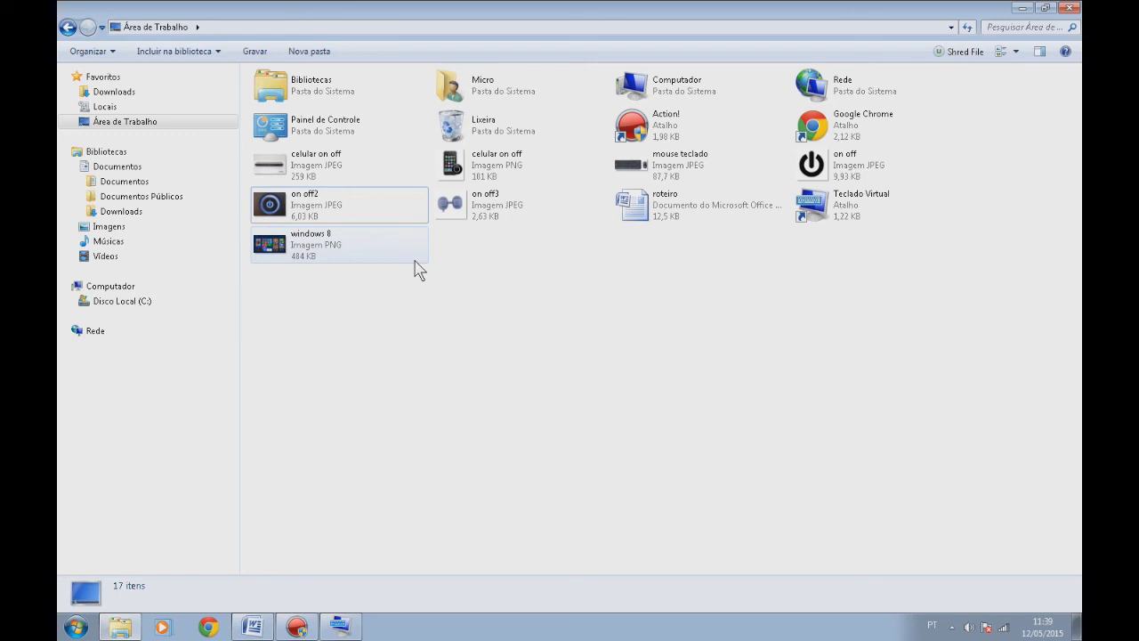
right_click(283, 207)
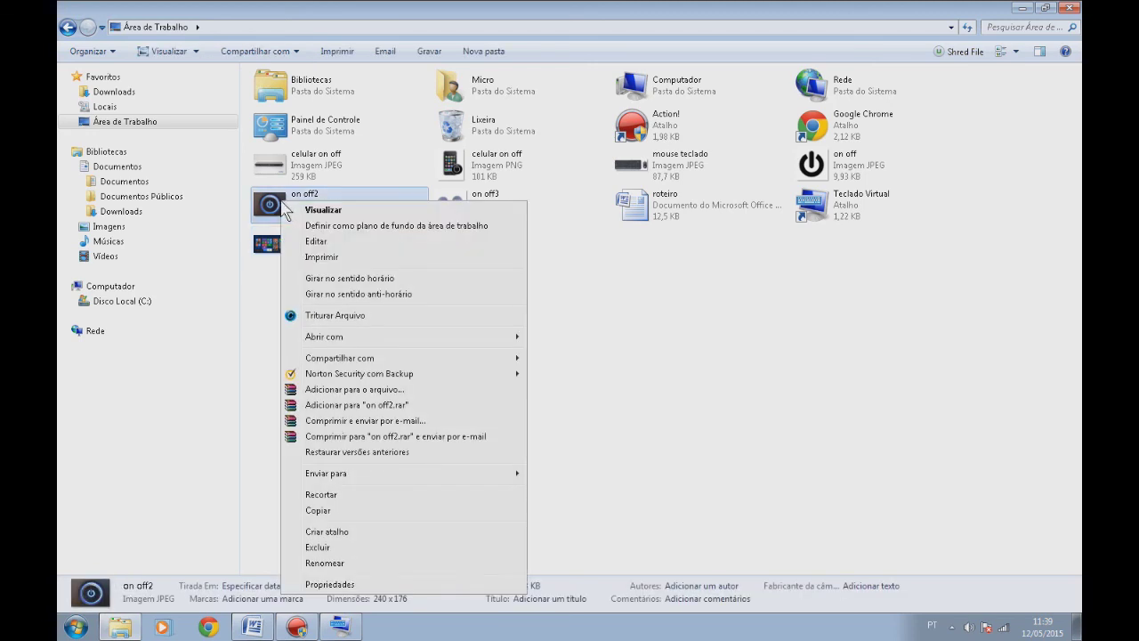
click(346, 510)
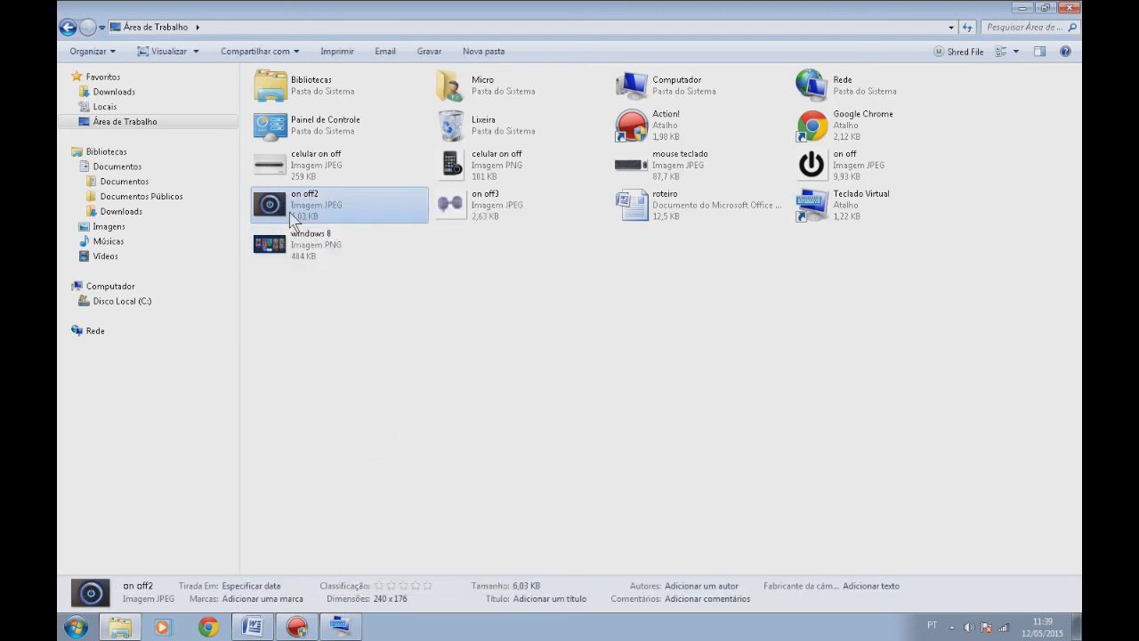
Step: Open the fotos folder inside the personal folder in Documentos and paste the copied on off2 image there
click(122, 182)
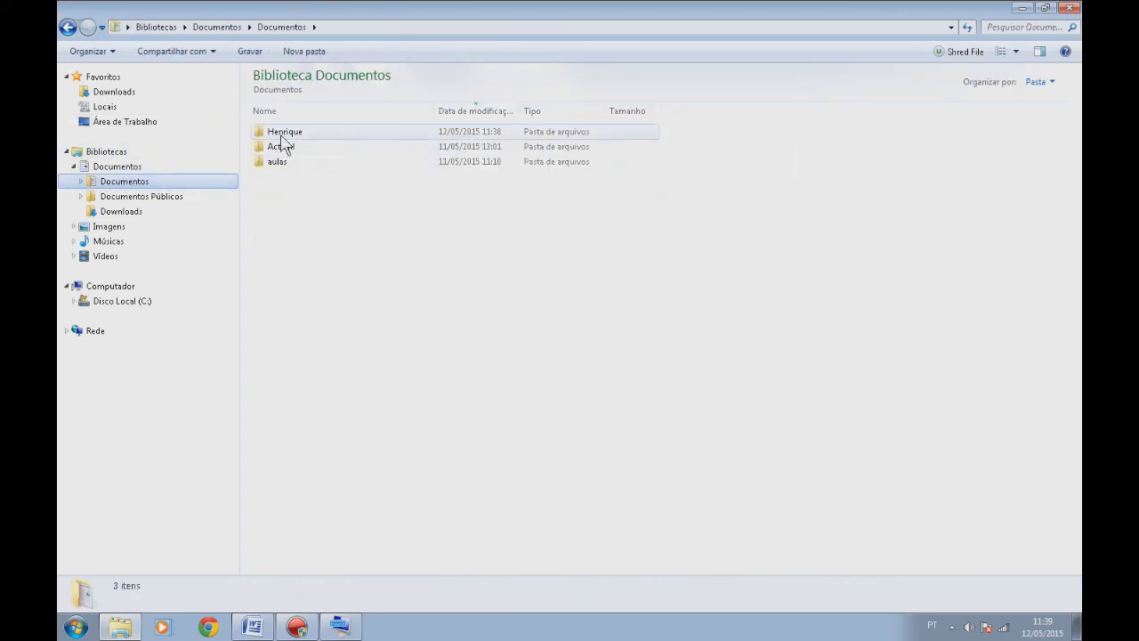
double_click(281, 135)
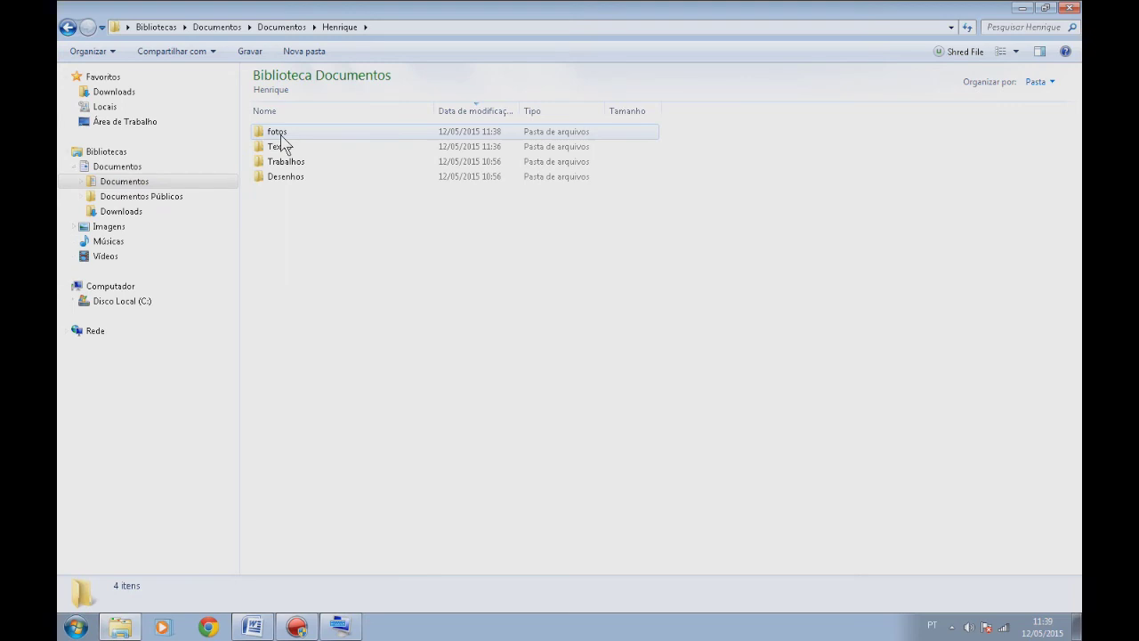
double_click(280, 136)
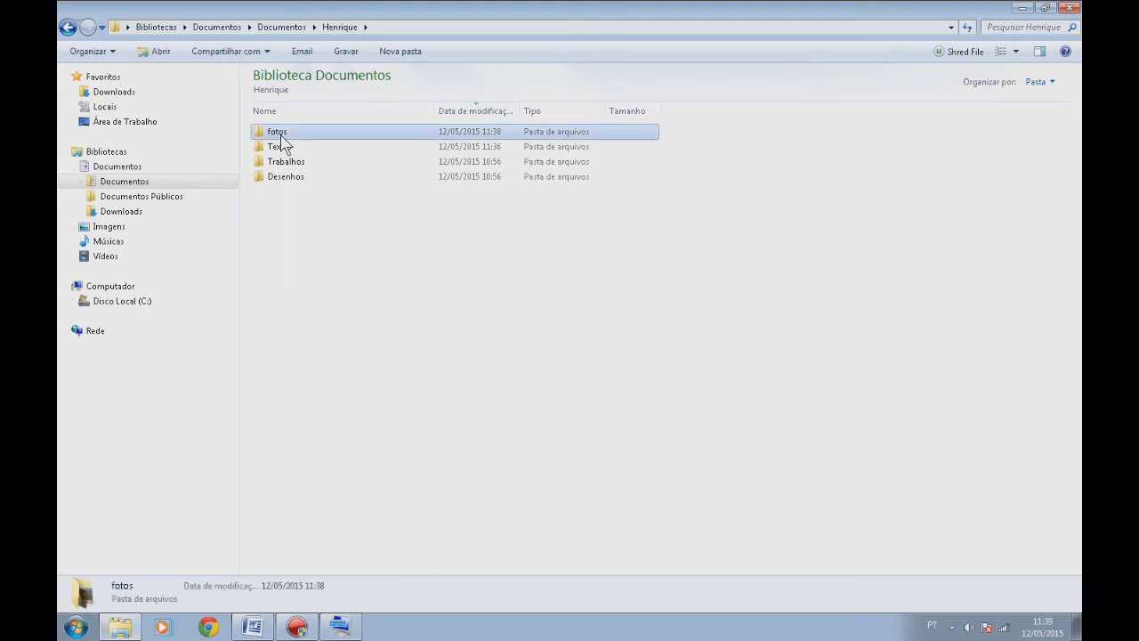
right_click(287, 264)
mouse_move(339, 414)
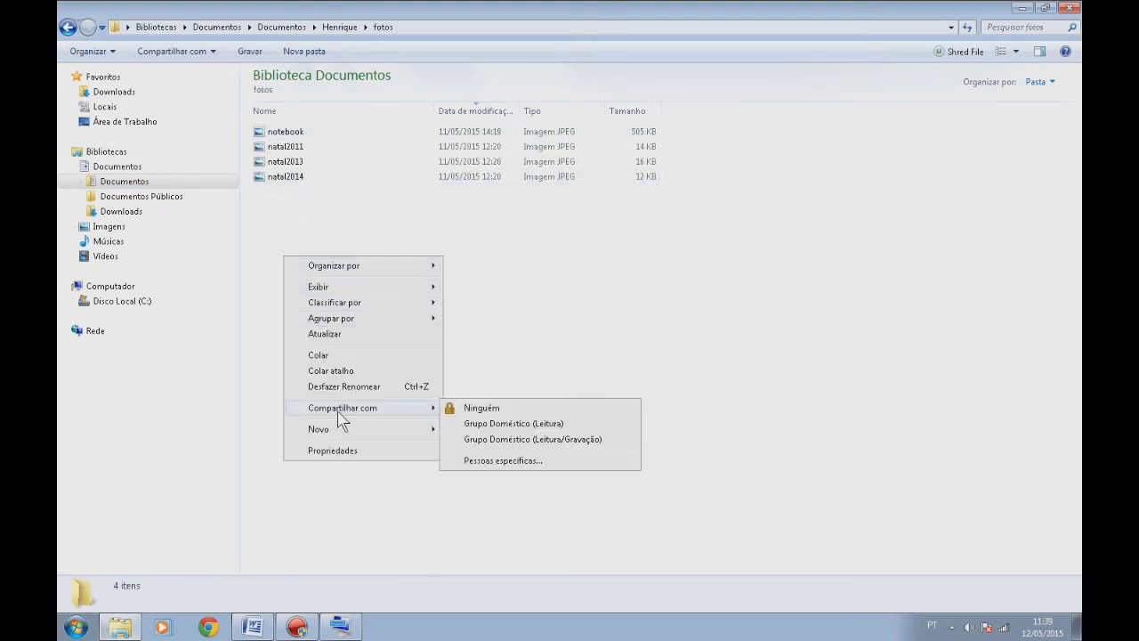
click(346, 356)
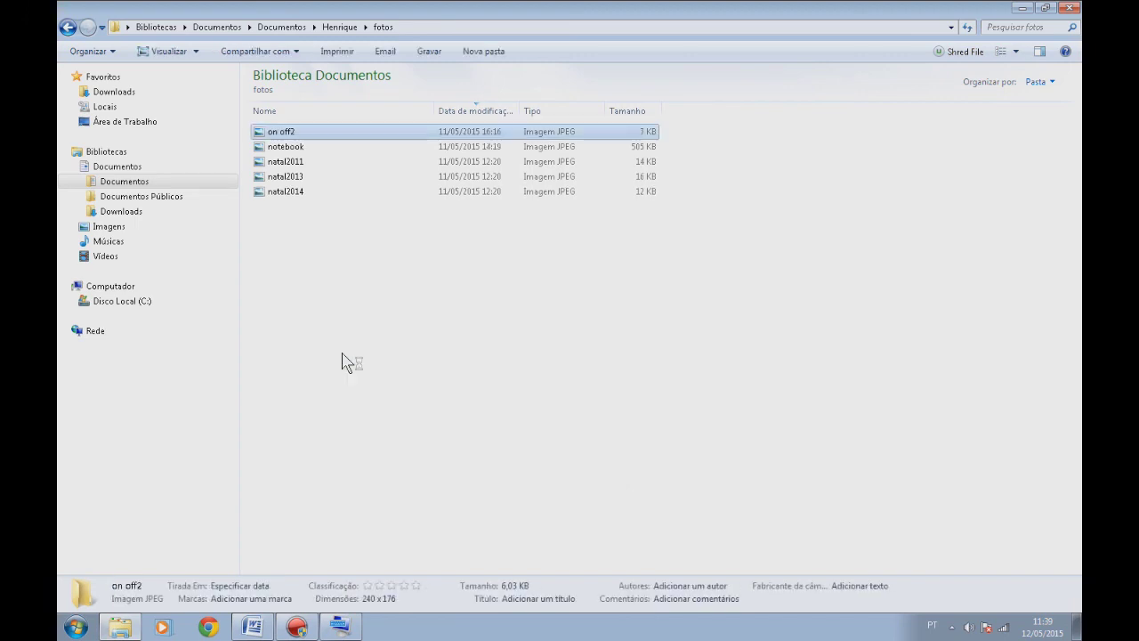
Step: View the pasted on off2 image in fotos and the original in Área de Trabalho, closing the viewer each time
double_click(291, 133)
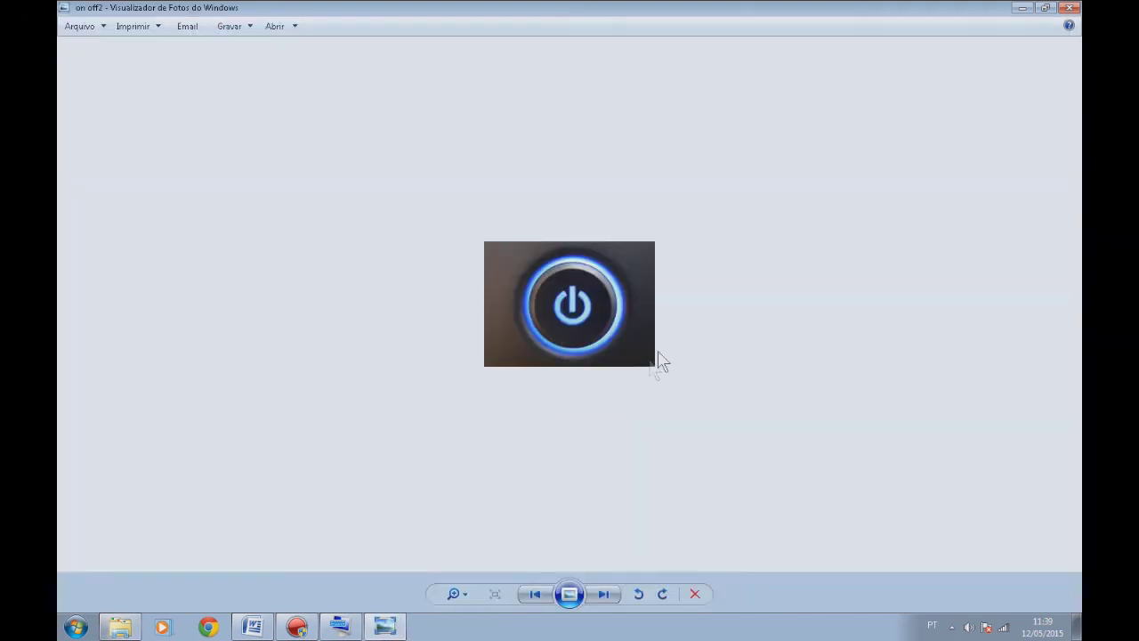
click(1069, 7)
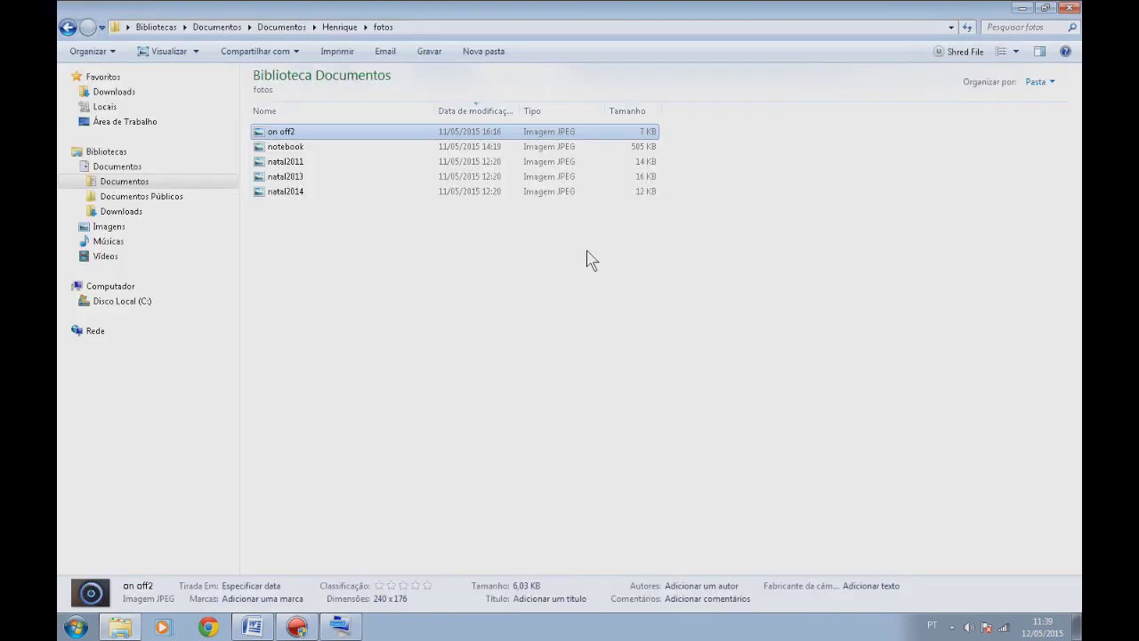
click(149, 130)
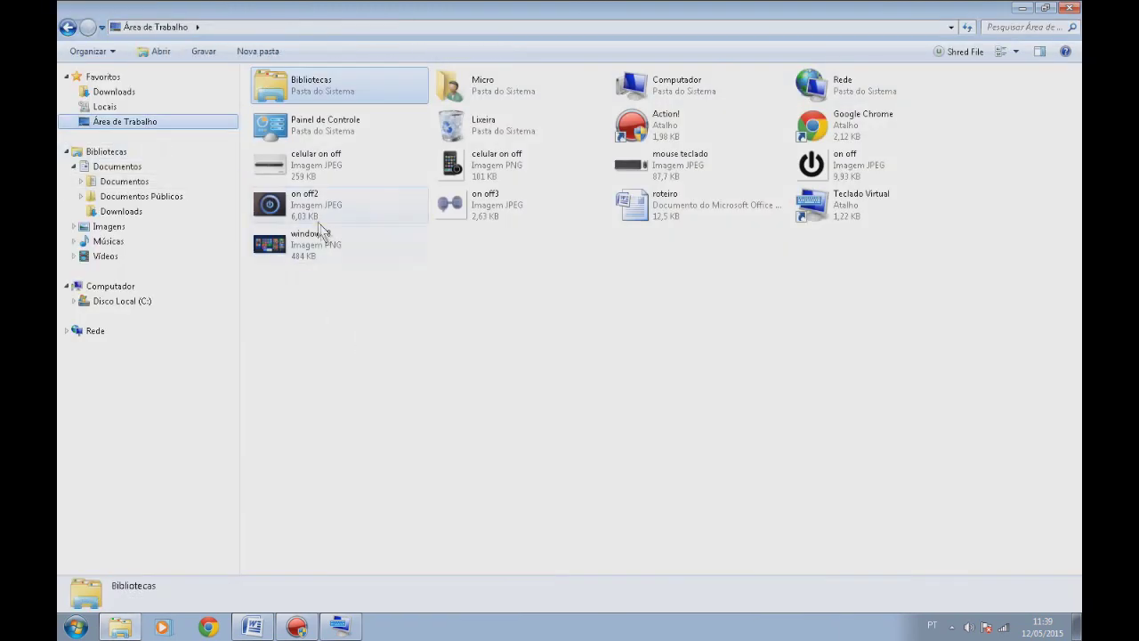
double_click(300, 216)
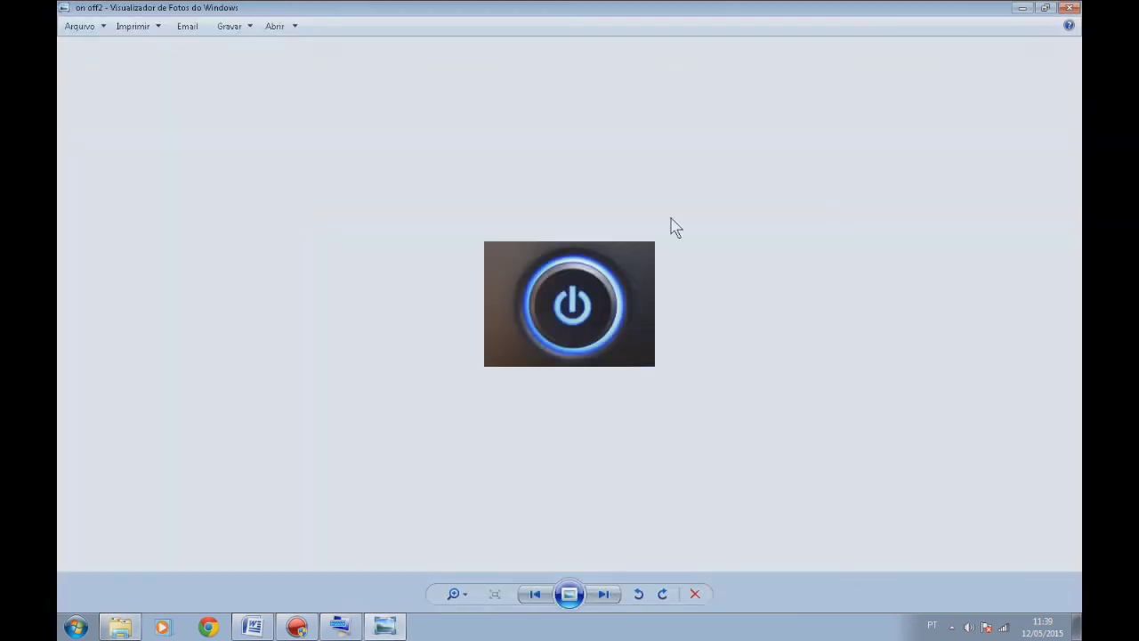
click(1068, 8)
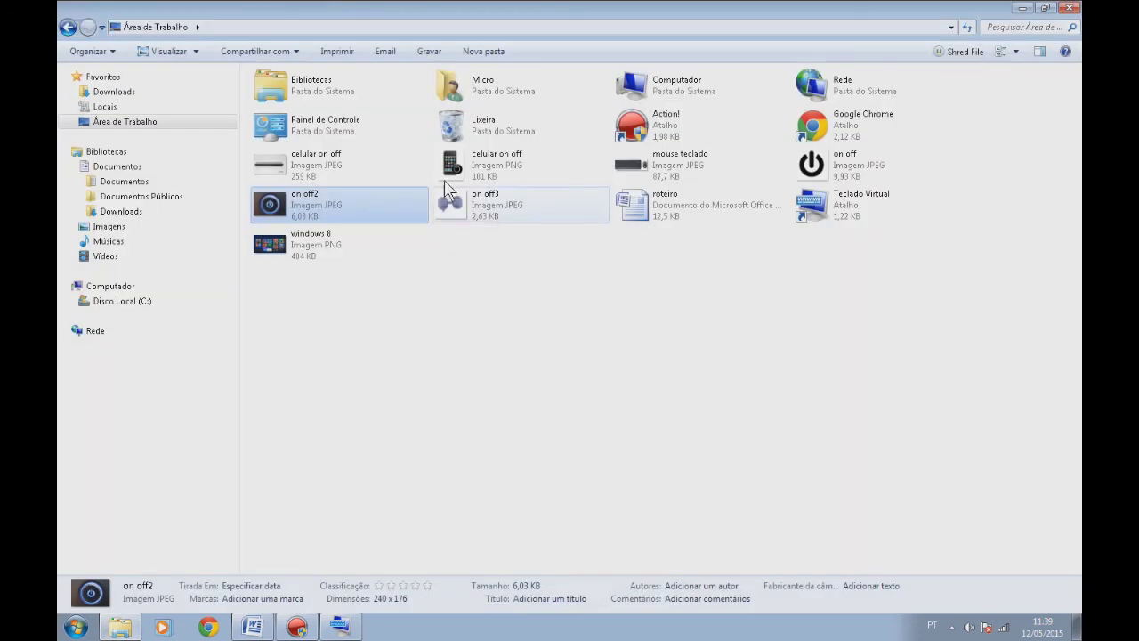
Step: Show the on off2 file's available actions in Área de Trabalho, and return to its copy in the fotos folder in Documentos
right_click(308, 215)
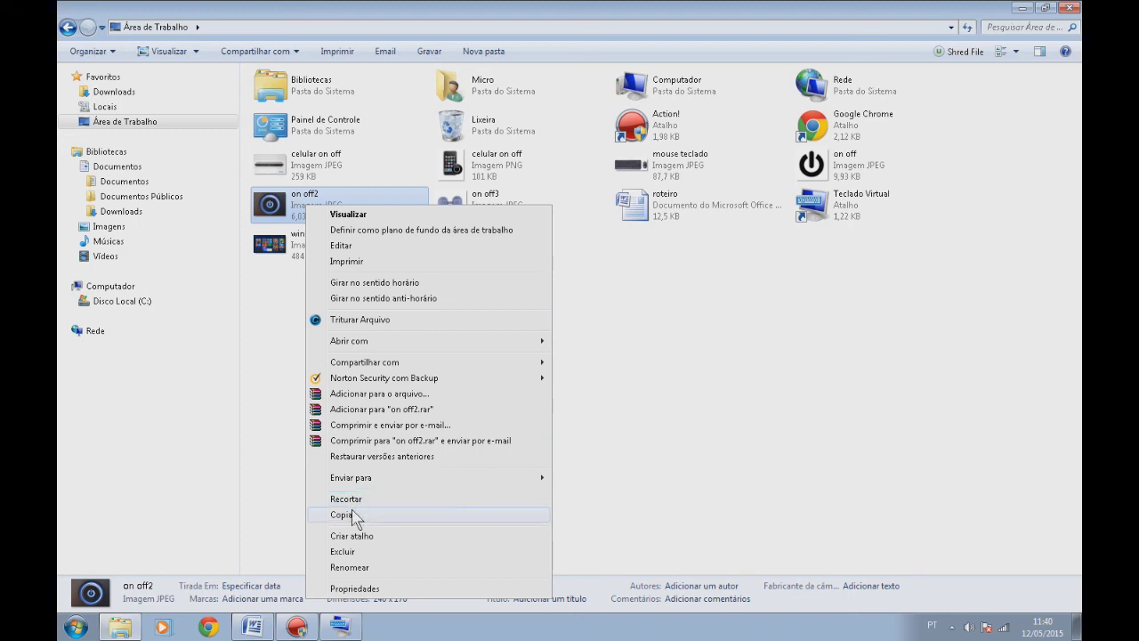
click(120, 182)
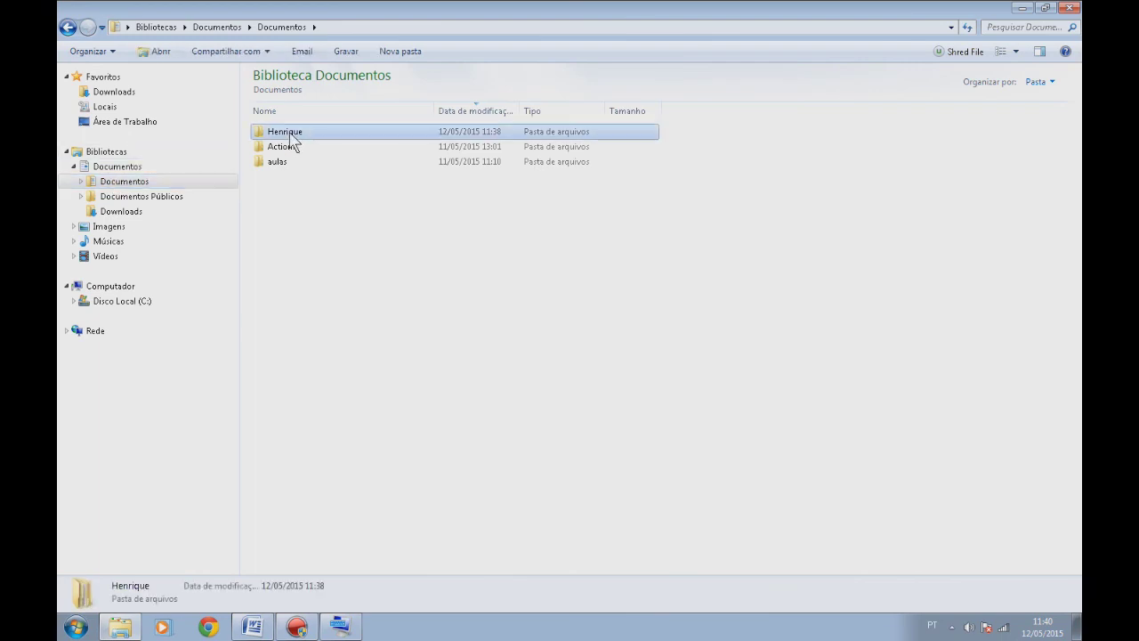
double_click(287, 134)
double_click(283, 134)
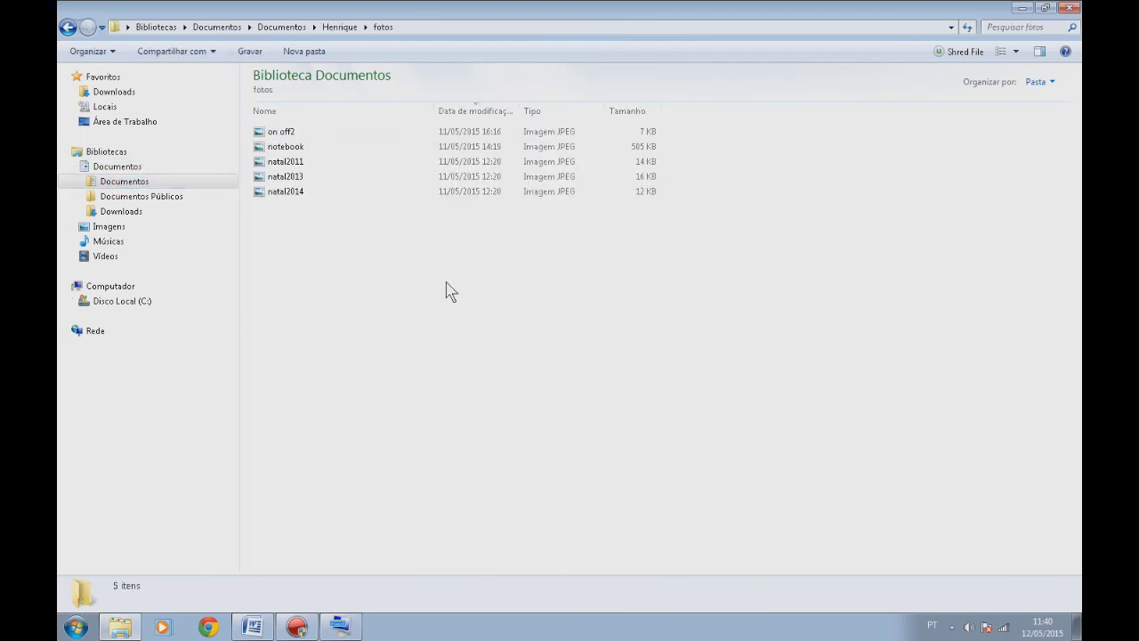
click(287, 133)
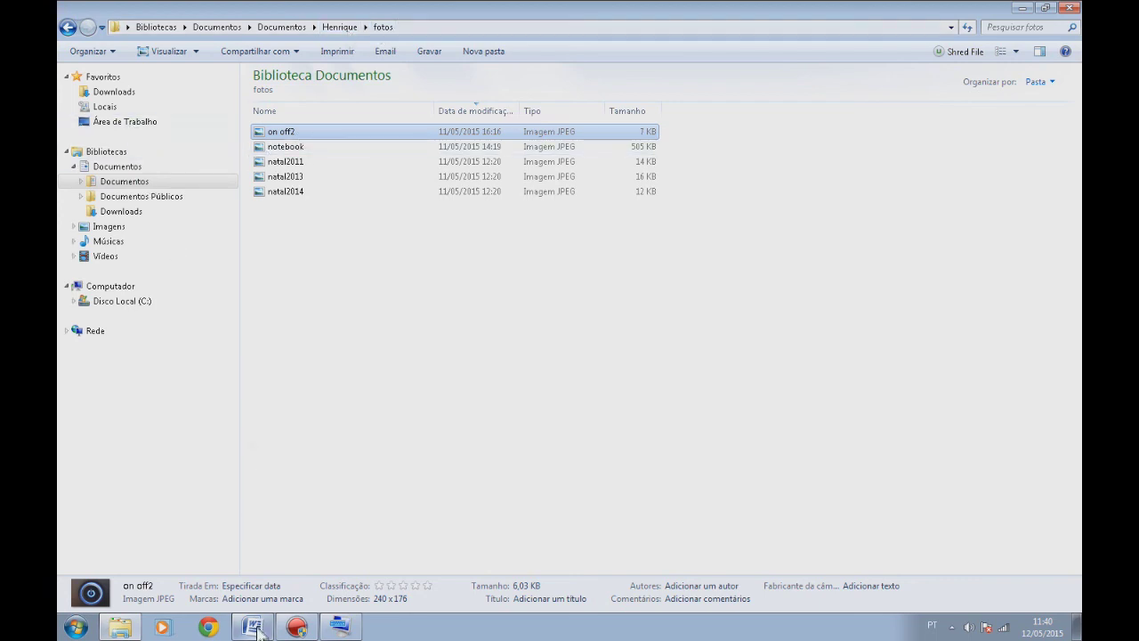
Step: Switch to the roteiro document in Word and remove the bold from all of item 20, "Copiando, Recortando e Colando no computador"
key(alt+Tab)
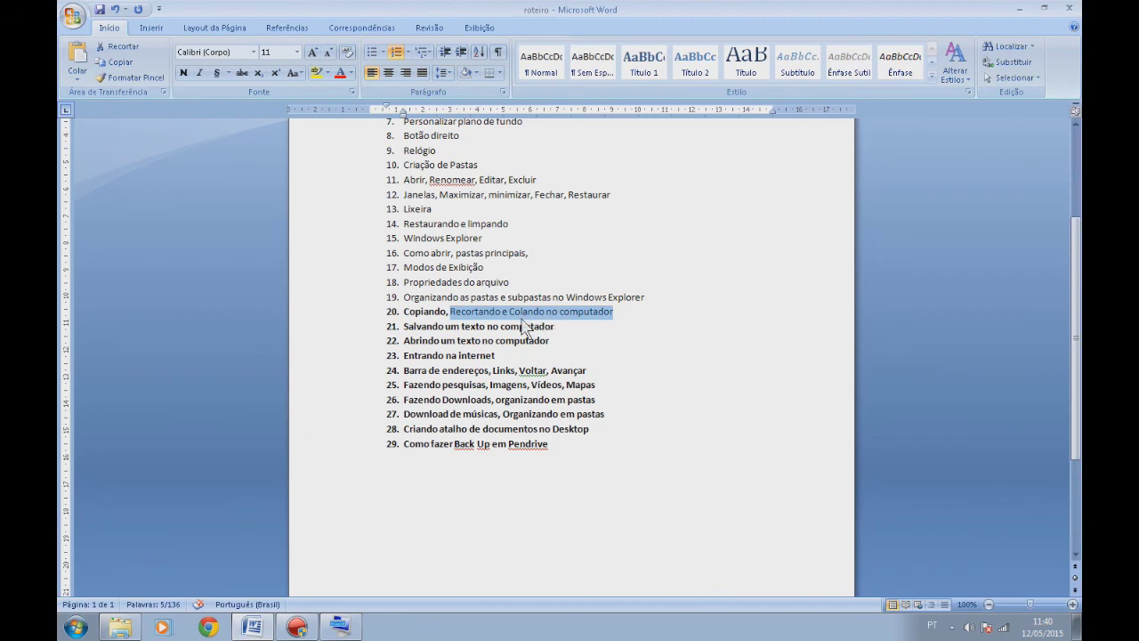
click(407, 311)
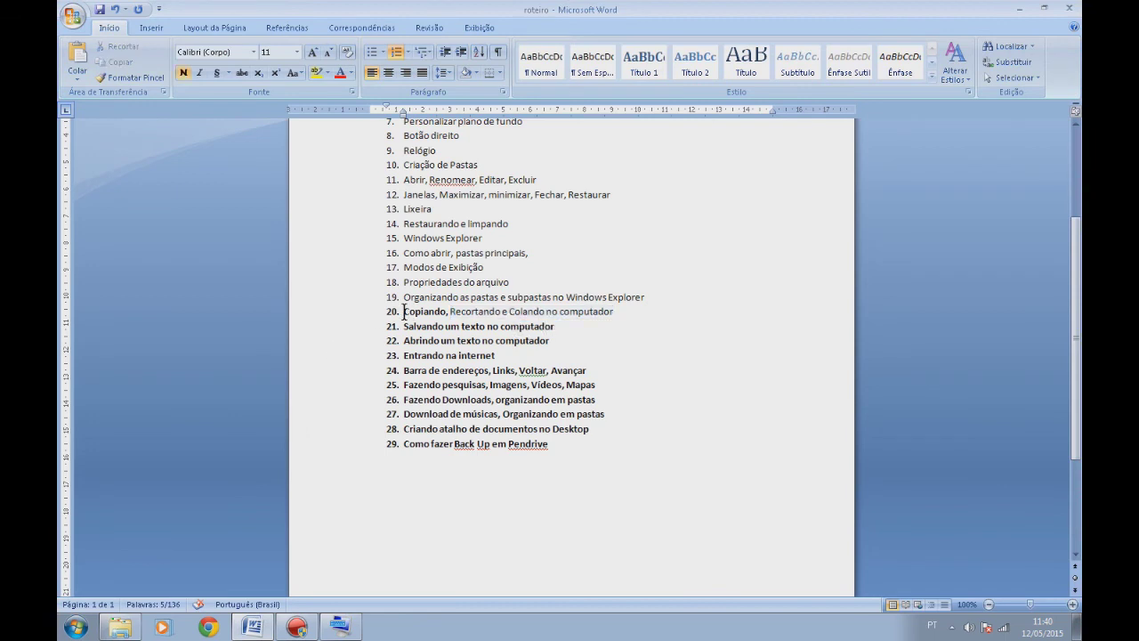
shift+click(658, 309)
click(184, 73)
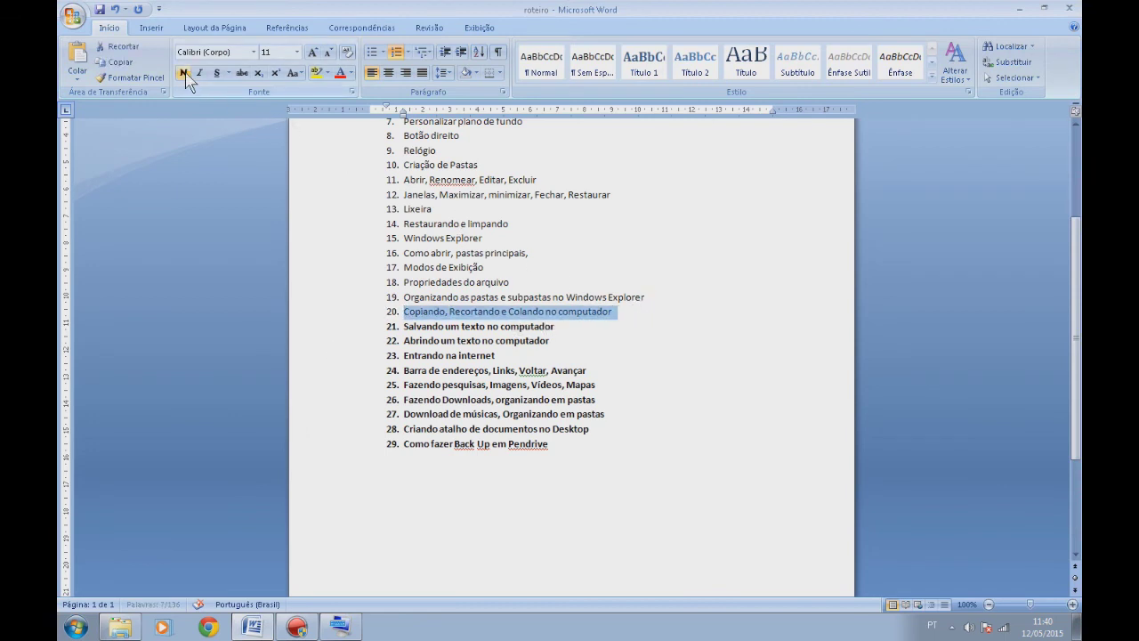
click(586, 367)
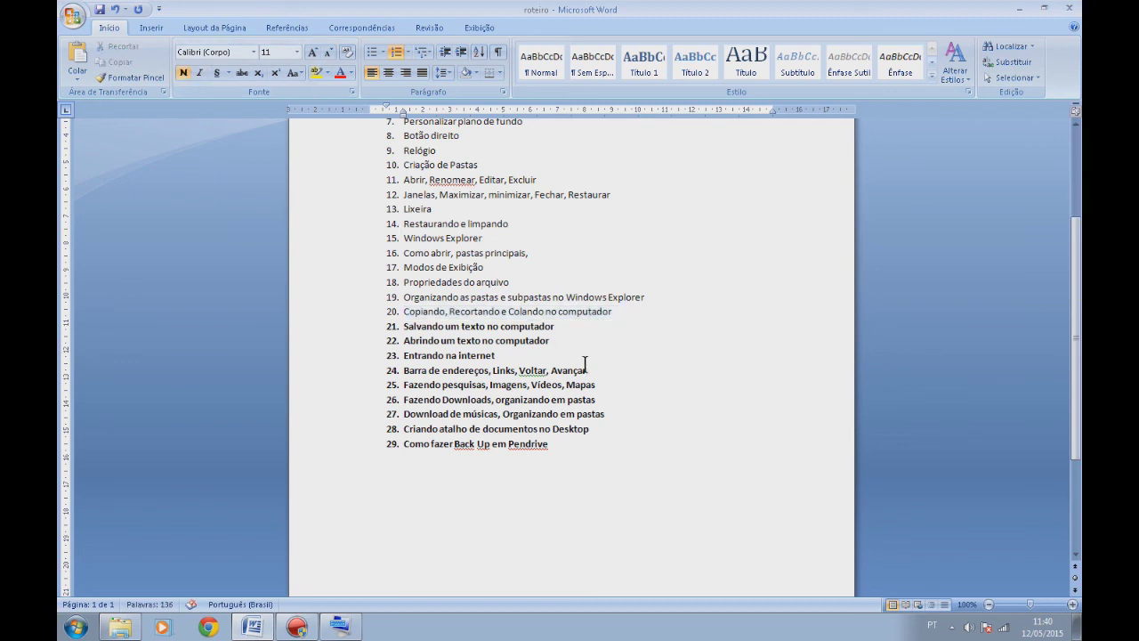